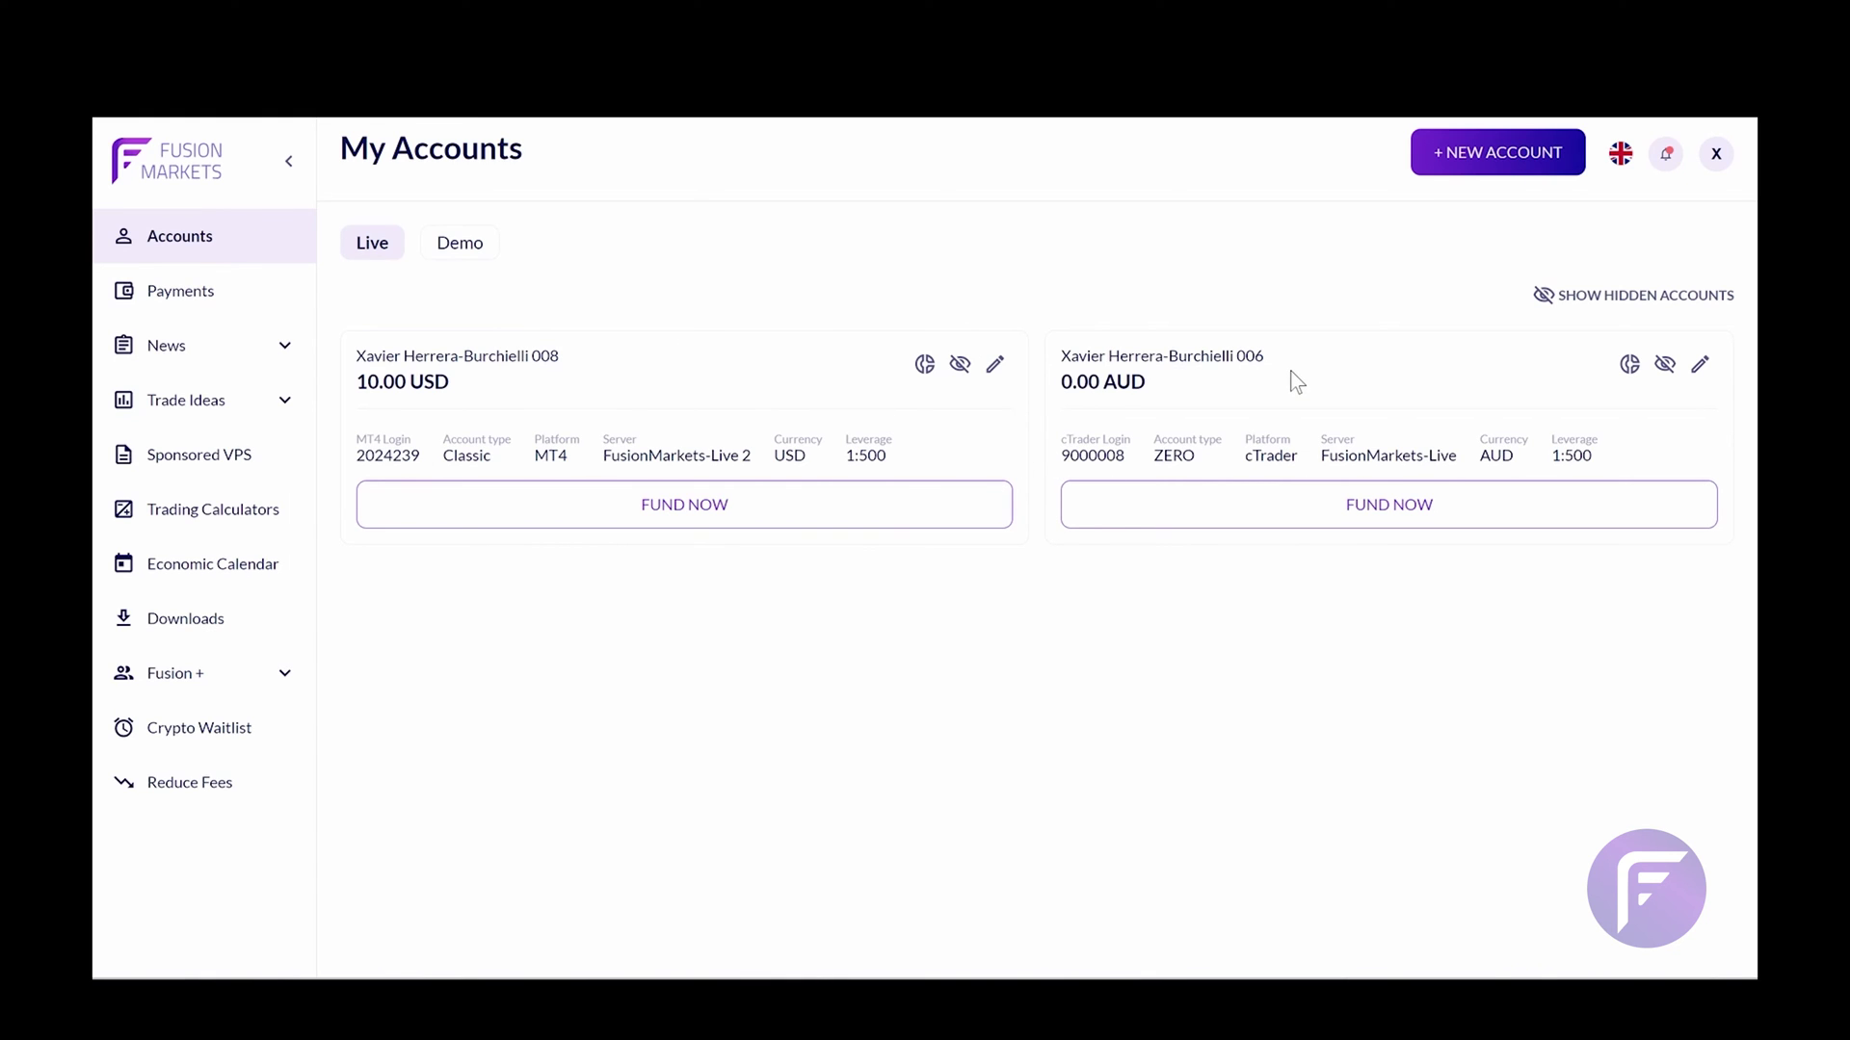
Open the 10 USD Classic account's performance page, cancel the Copy this Account form, and expand Fusion +
left_click(927, 367)
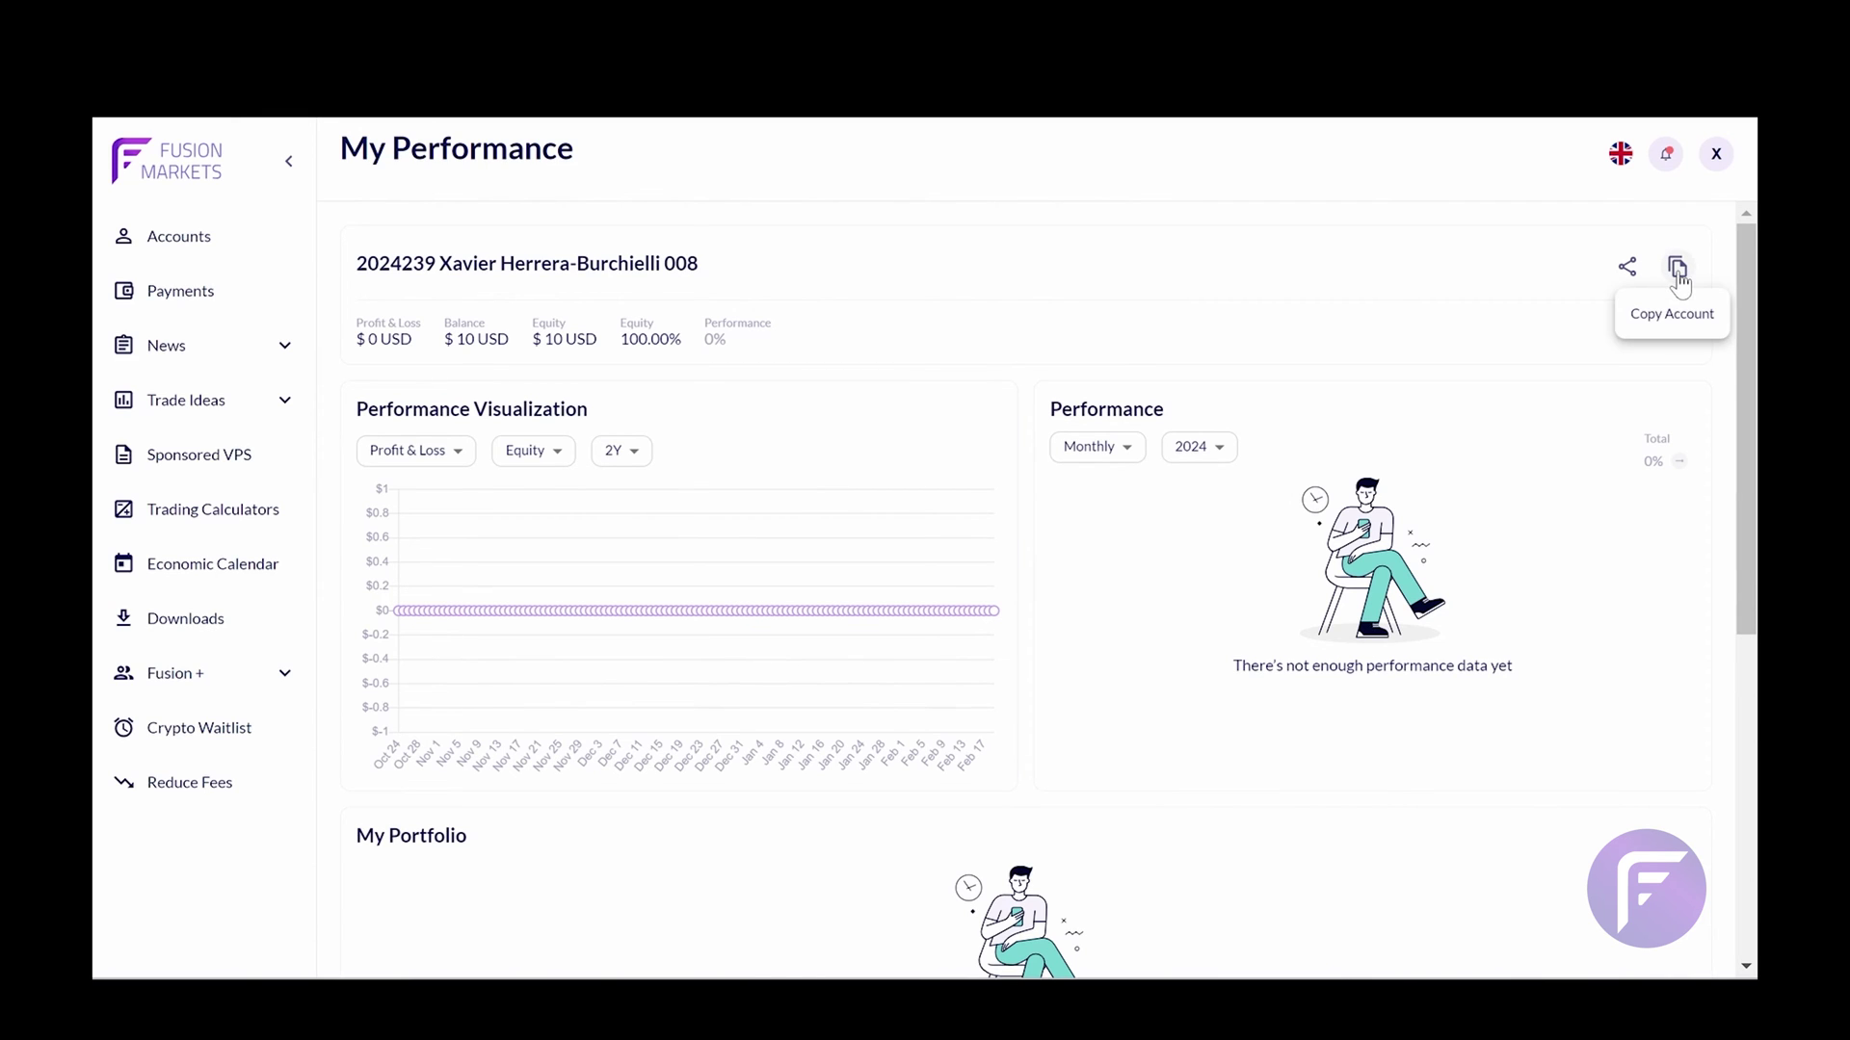
left_click(1678, 271)
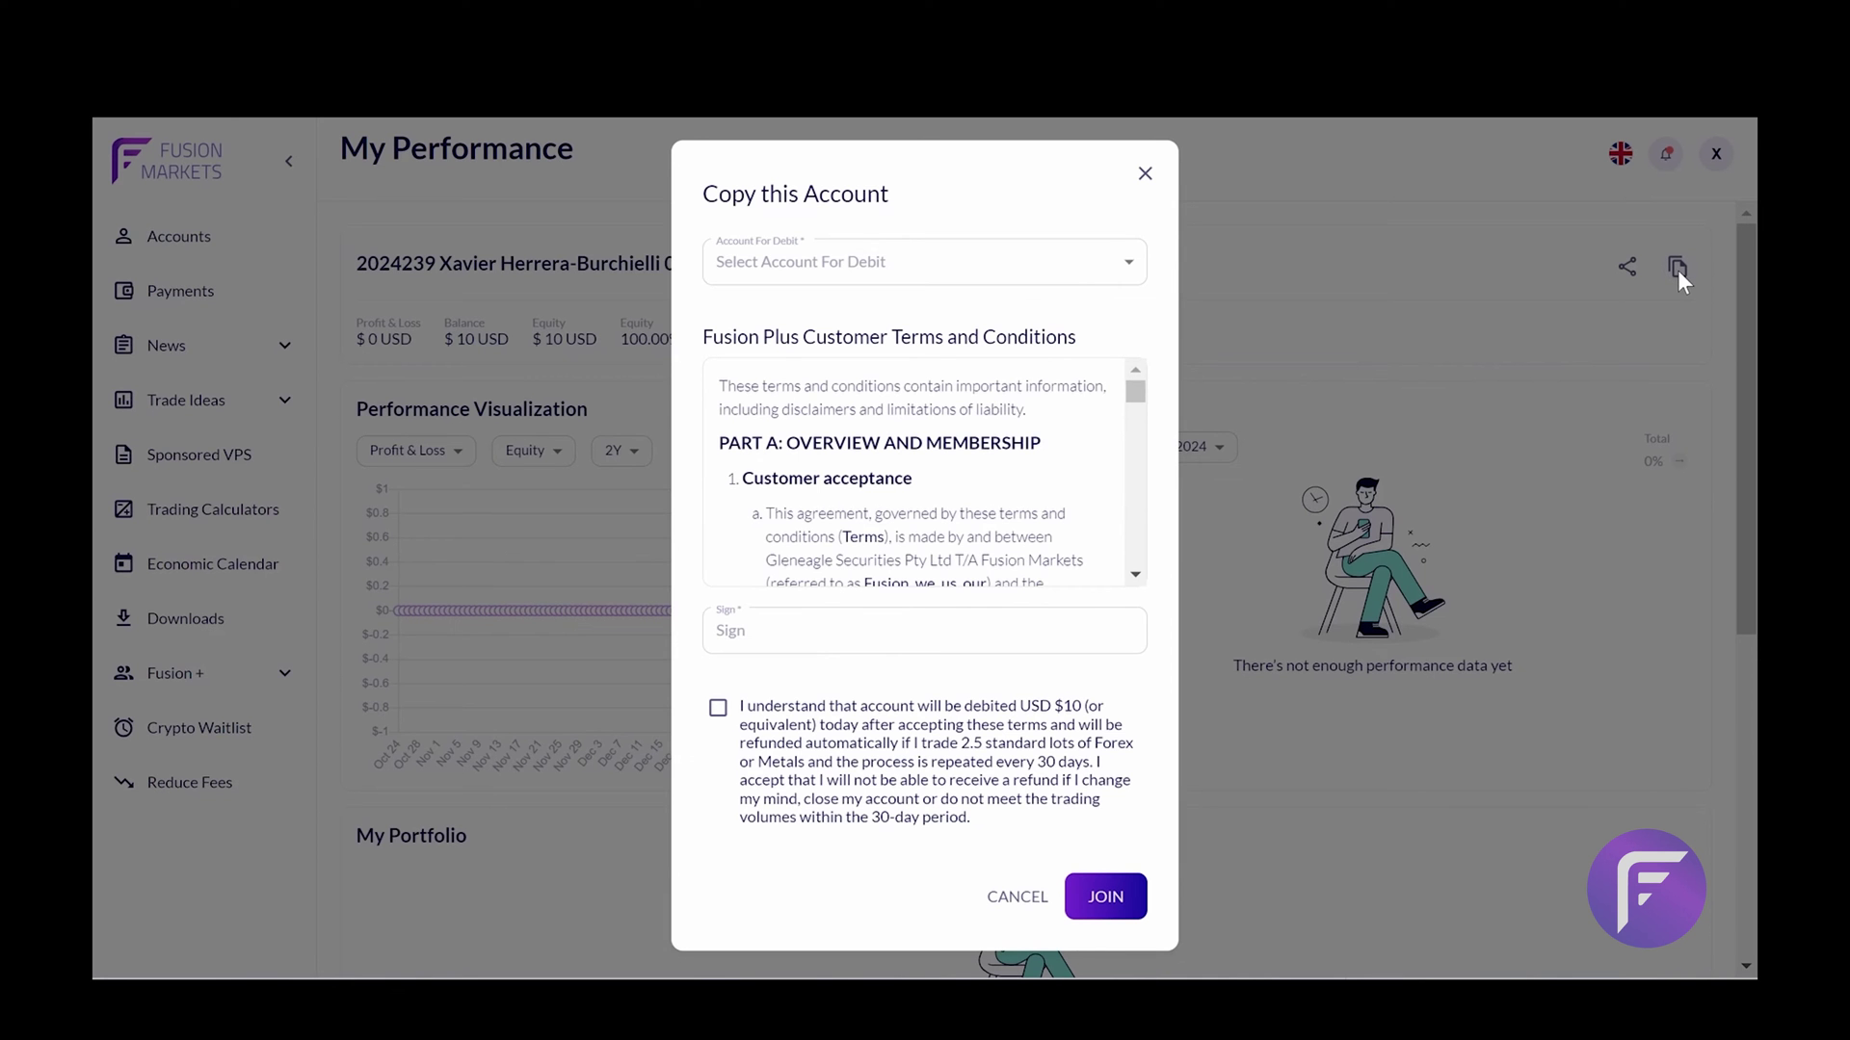
left_click(1021, 283)
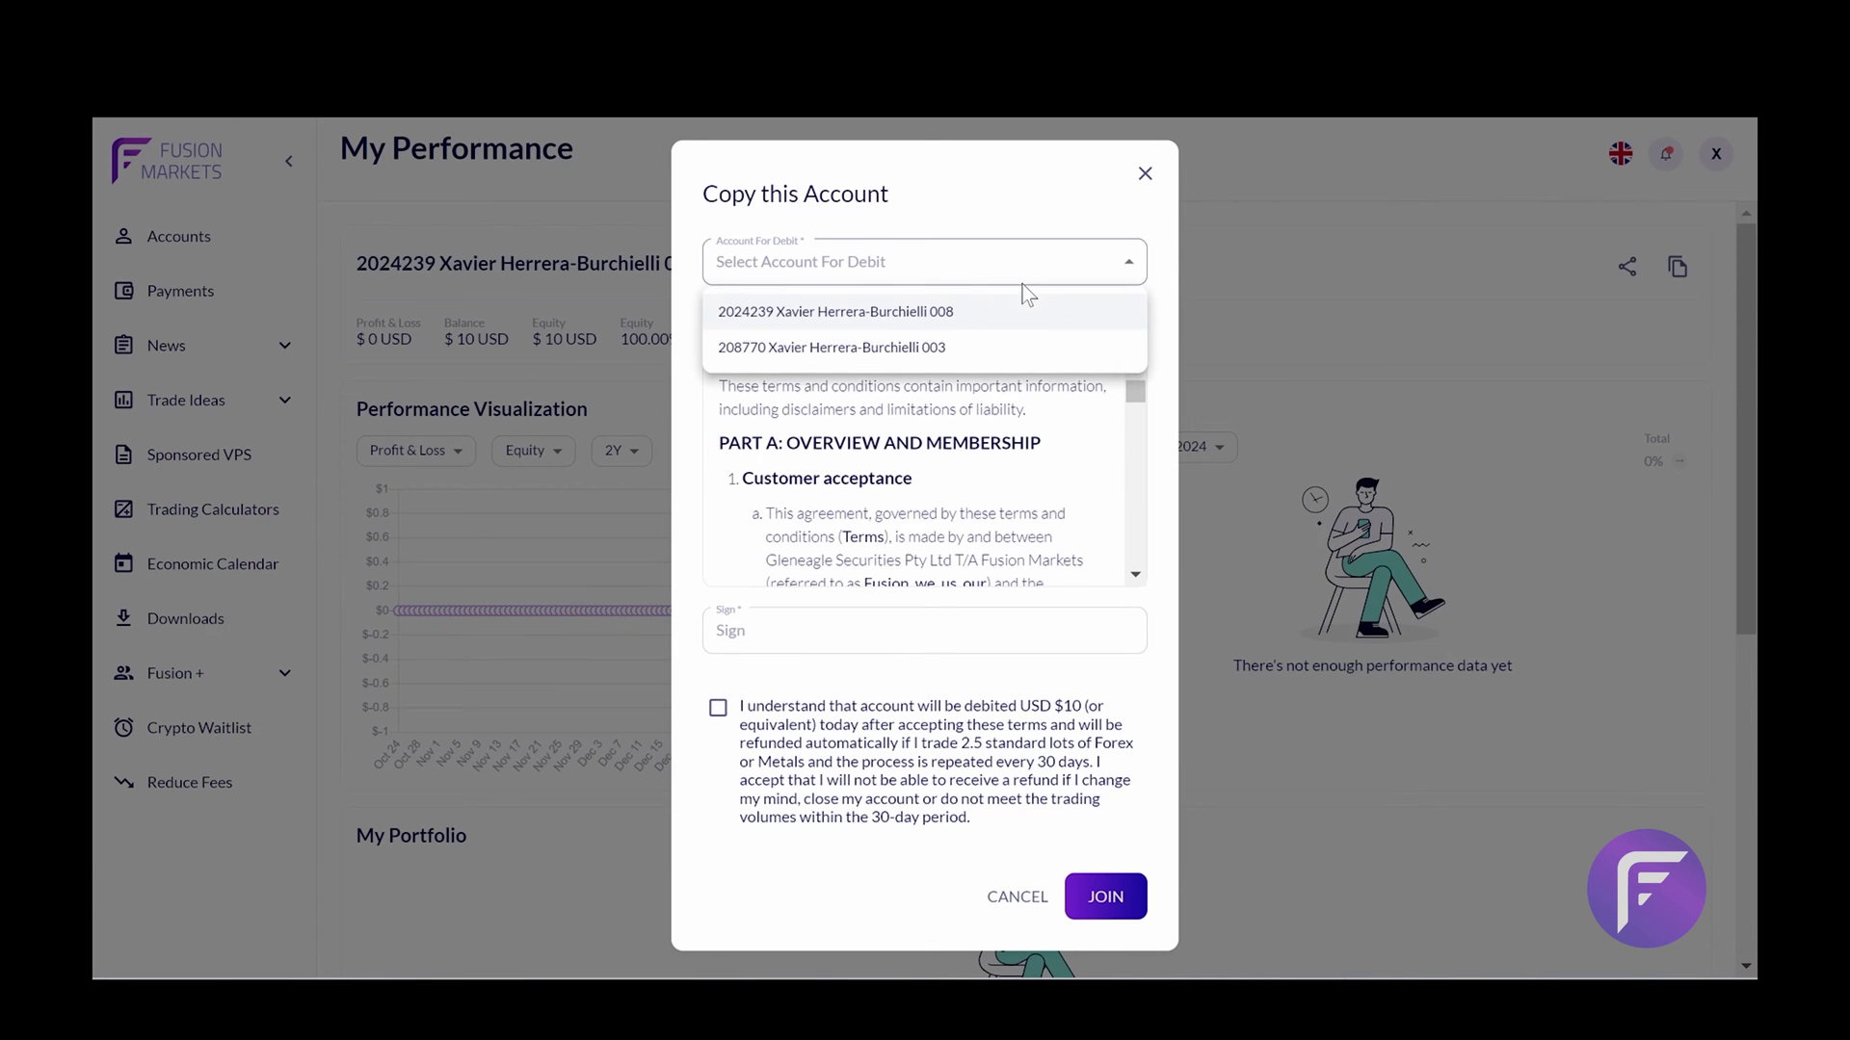
left_click(898, 643)
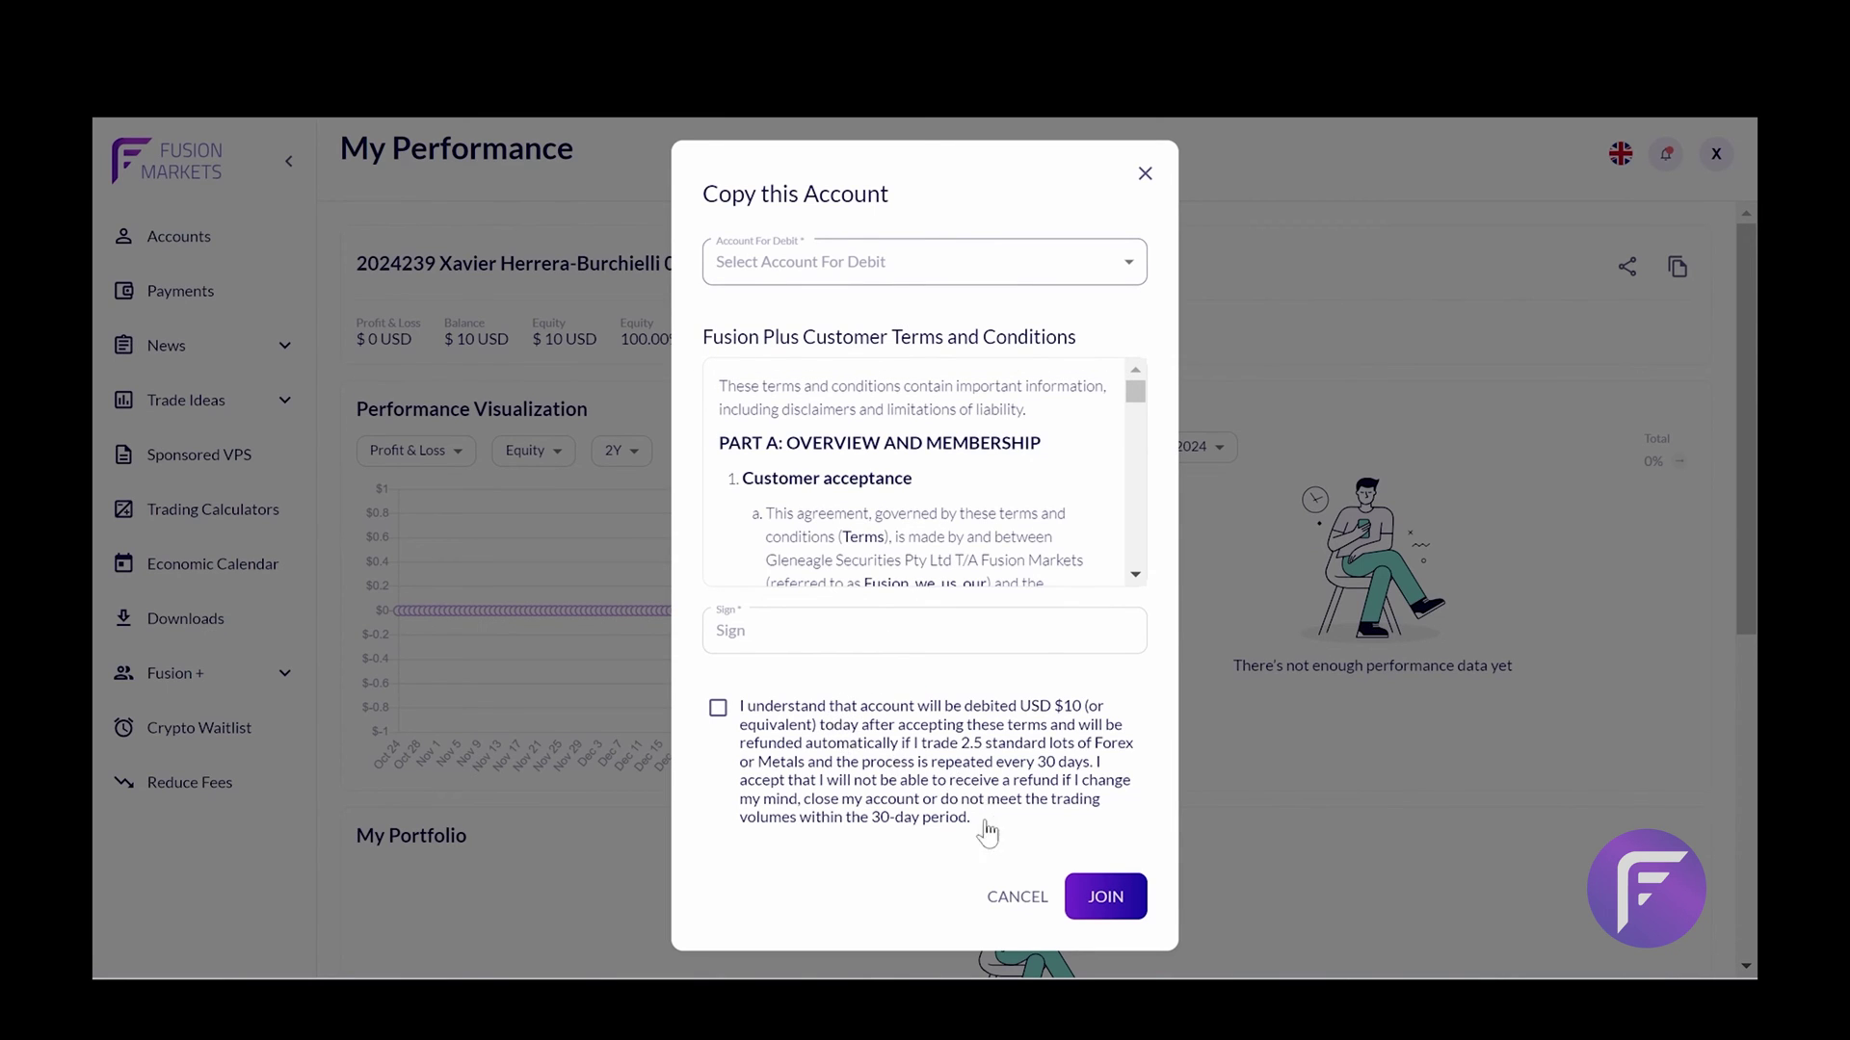
left_click(1002, 892)
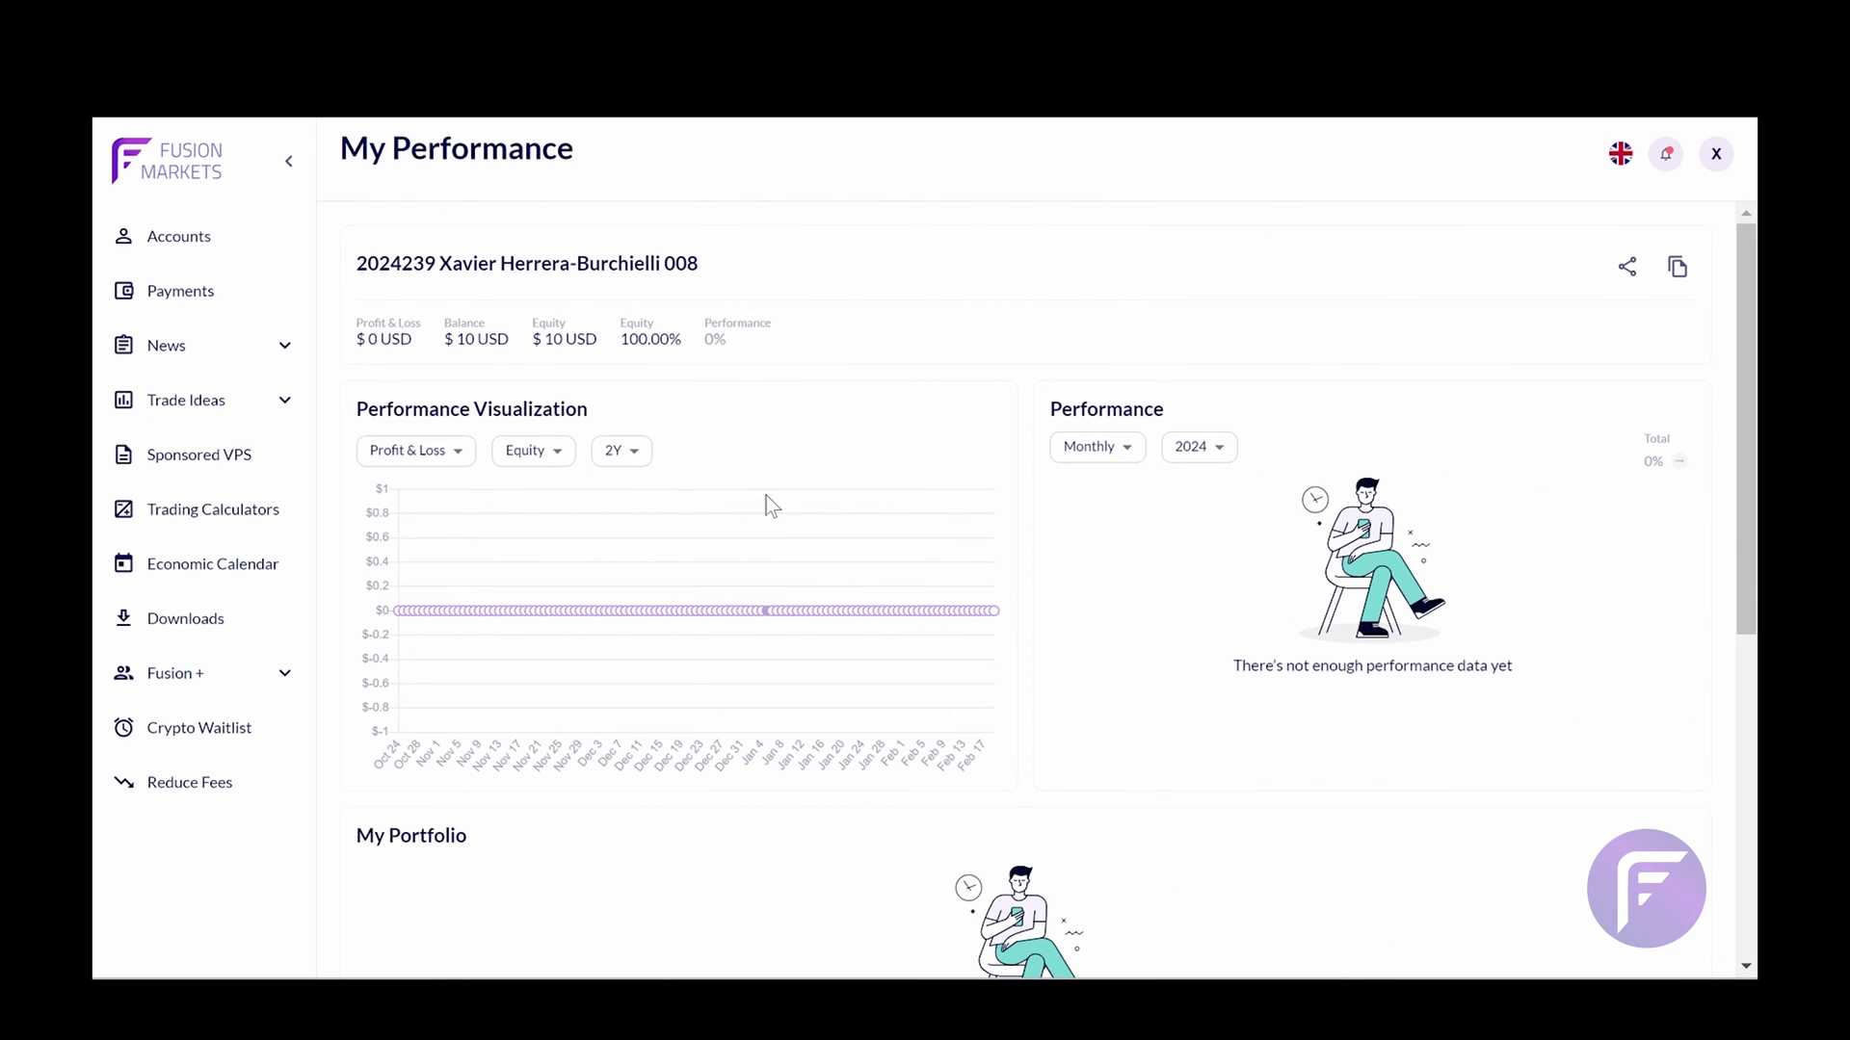
left_click(206, 674)
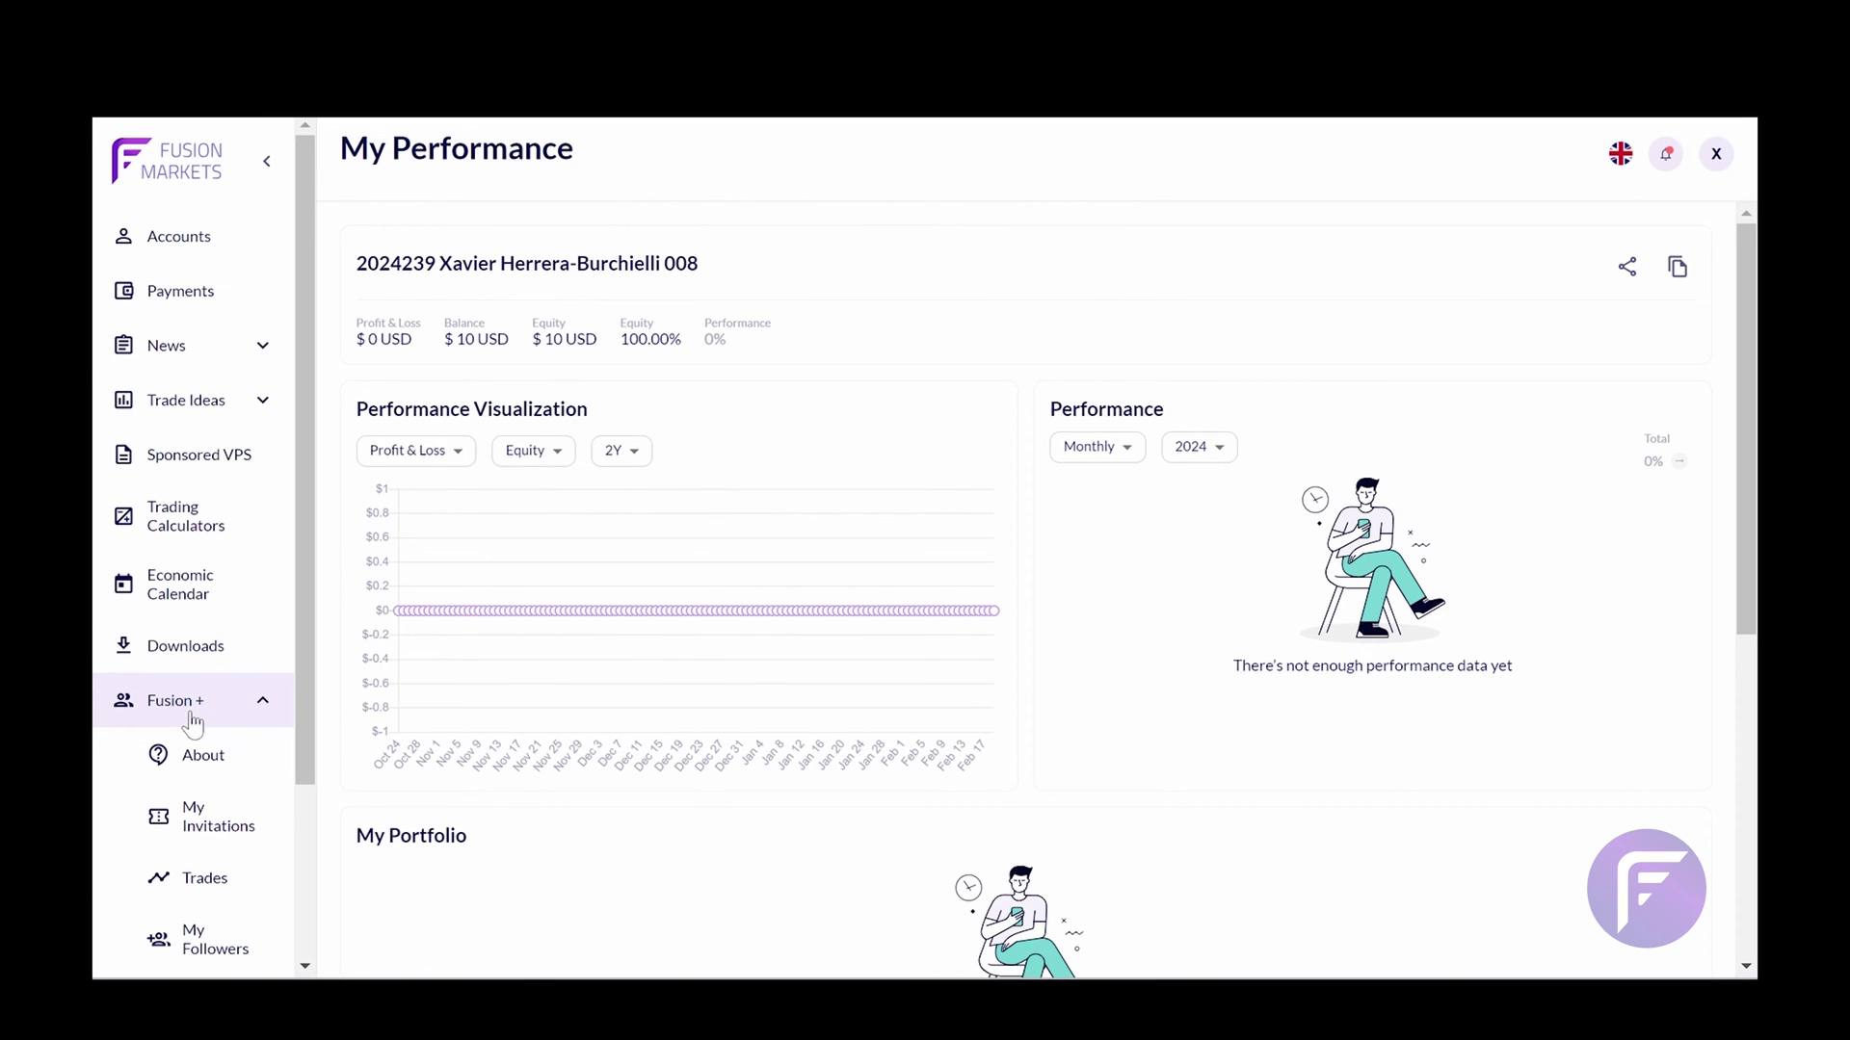
Open the About Fusion + page and scroll the sidebar to view the other Fusion + pages
left_click(192, 751)
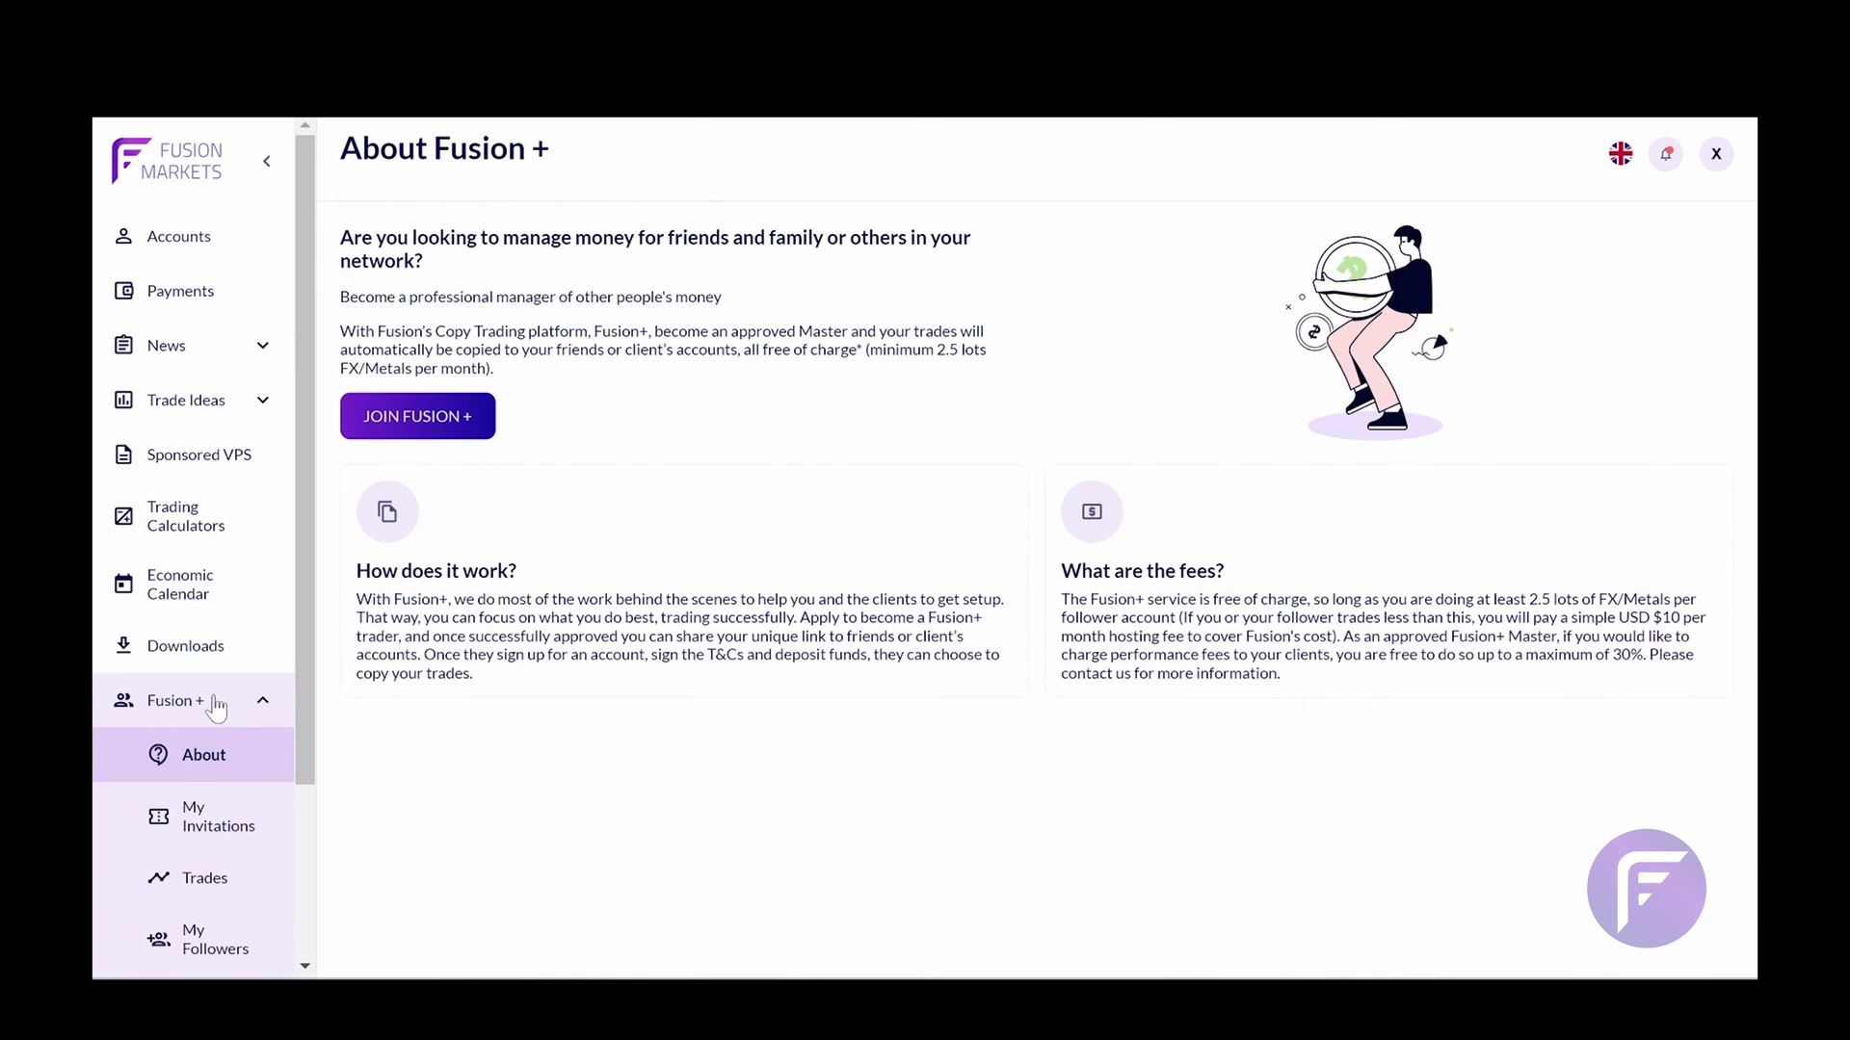
scroll(216, 814, "down", 1)
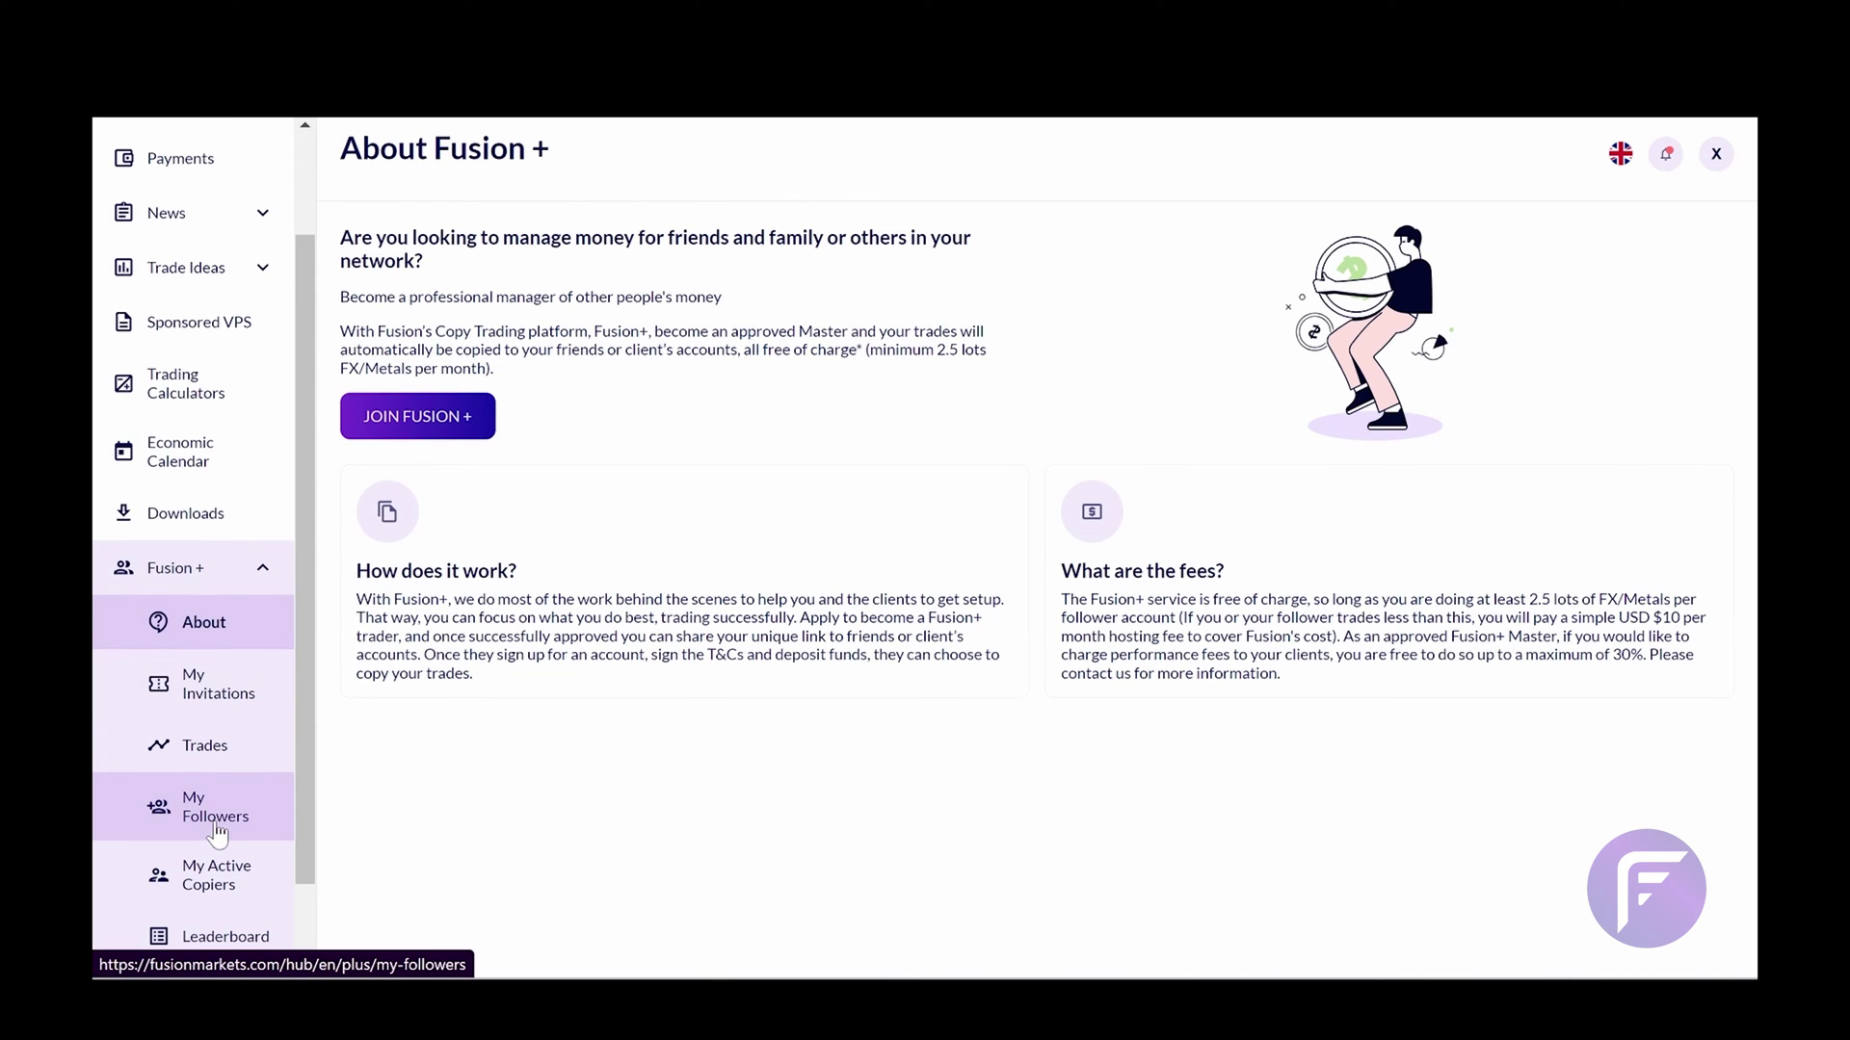
scroll(218, 833, "down", 1)
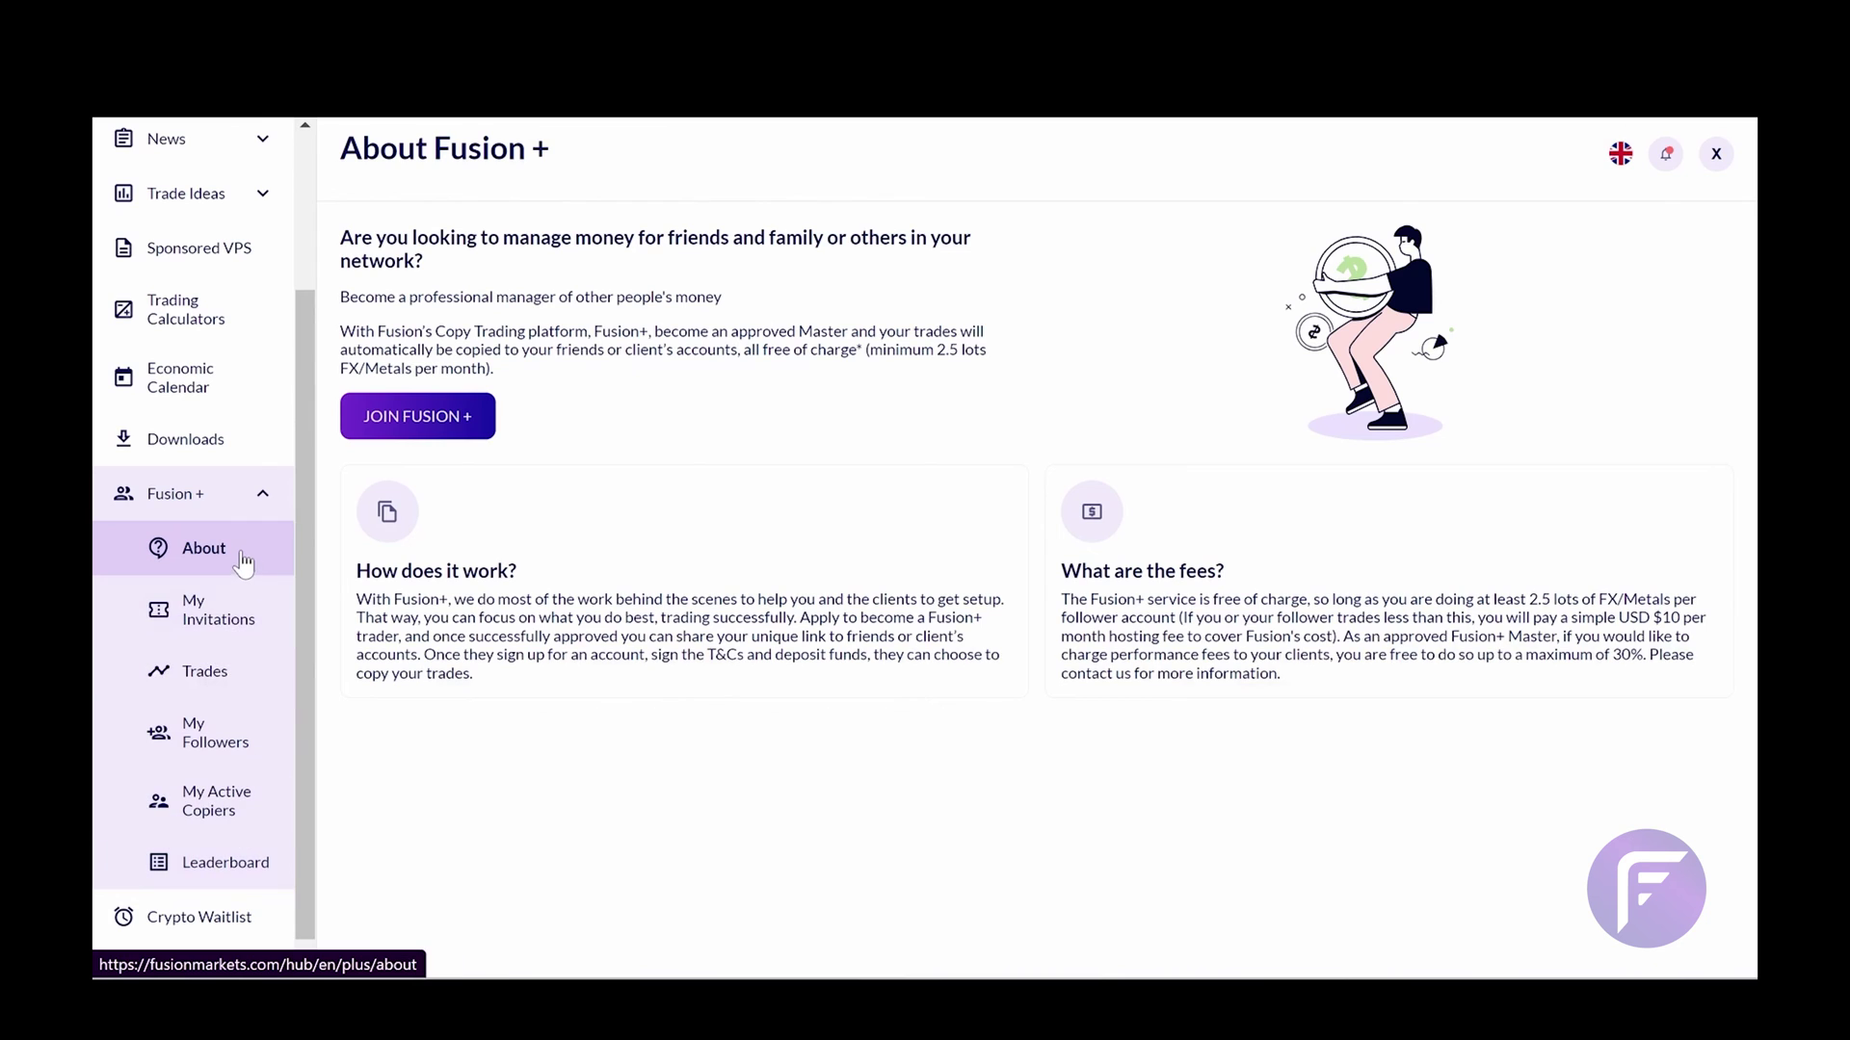
left_click(241, 556)
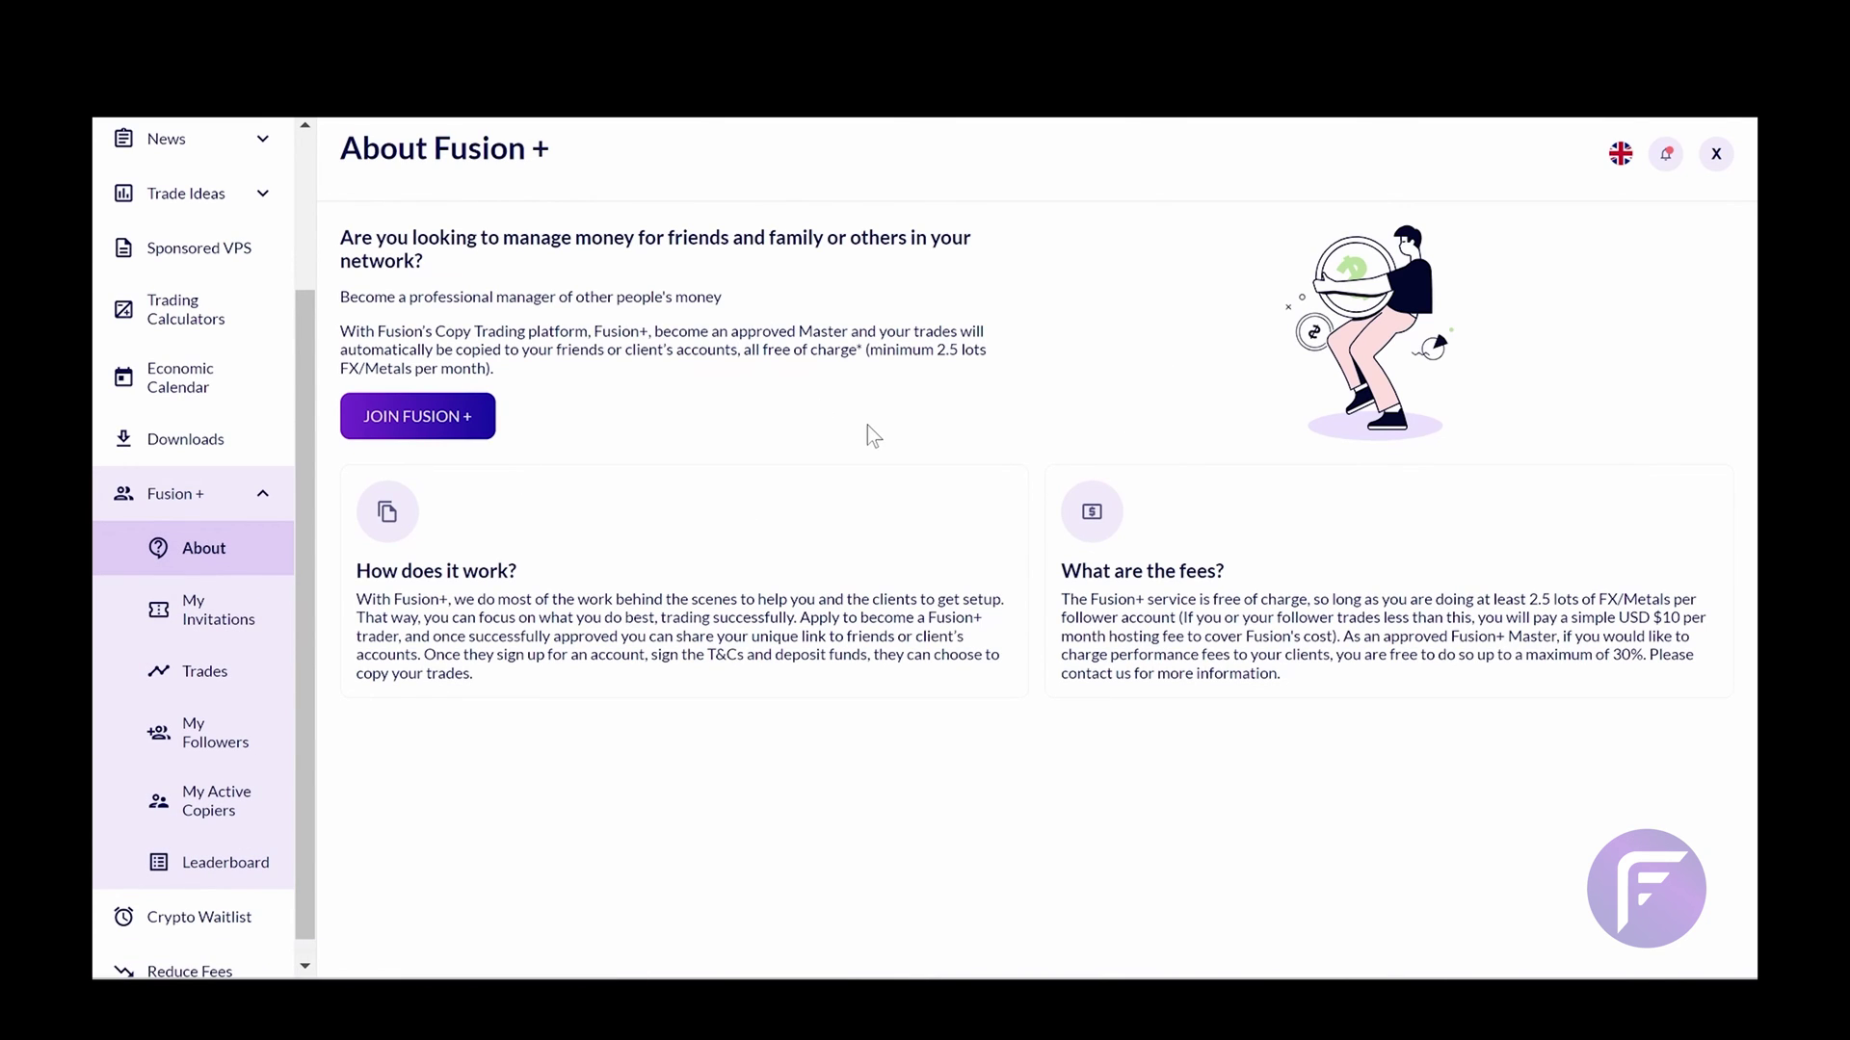
Join Fusion + by signing the customer terms with a typed signature
left_click(466, 423)
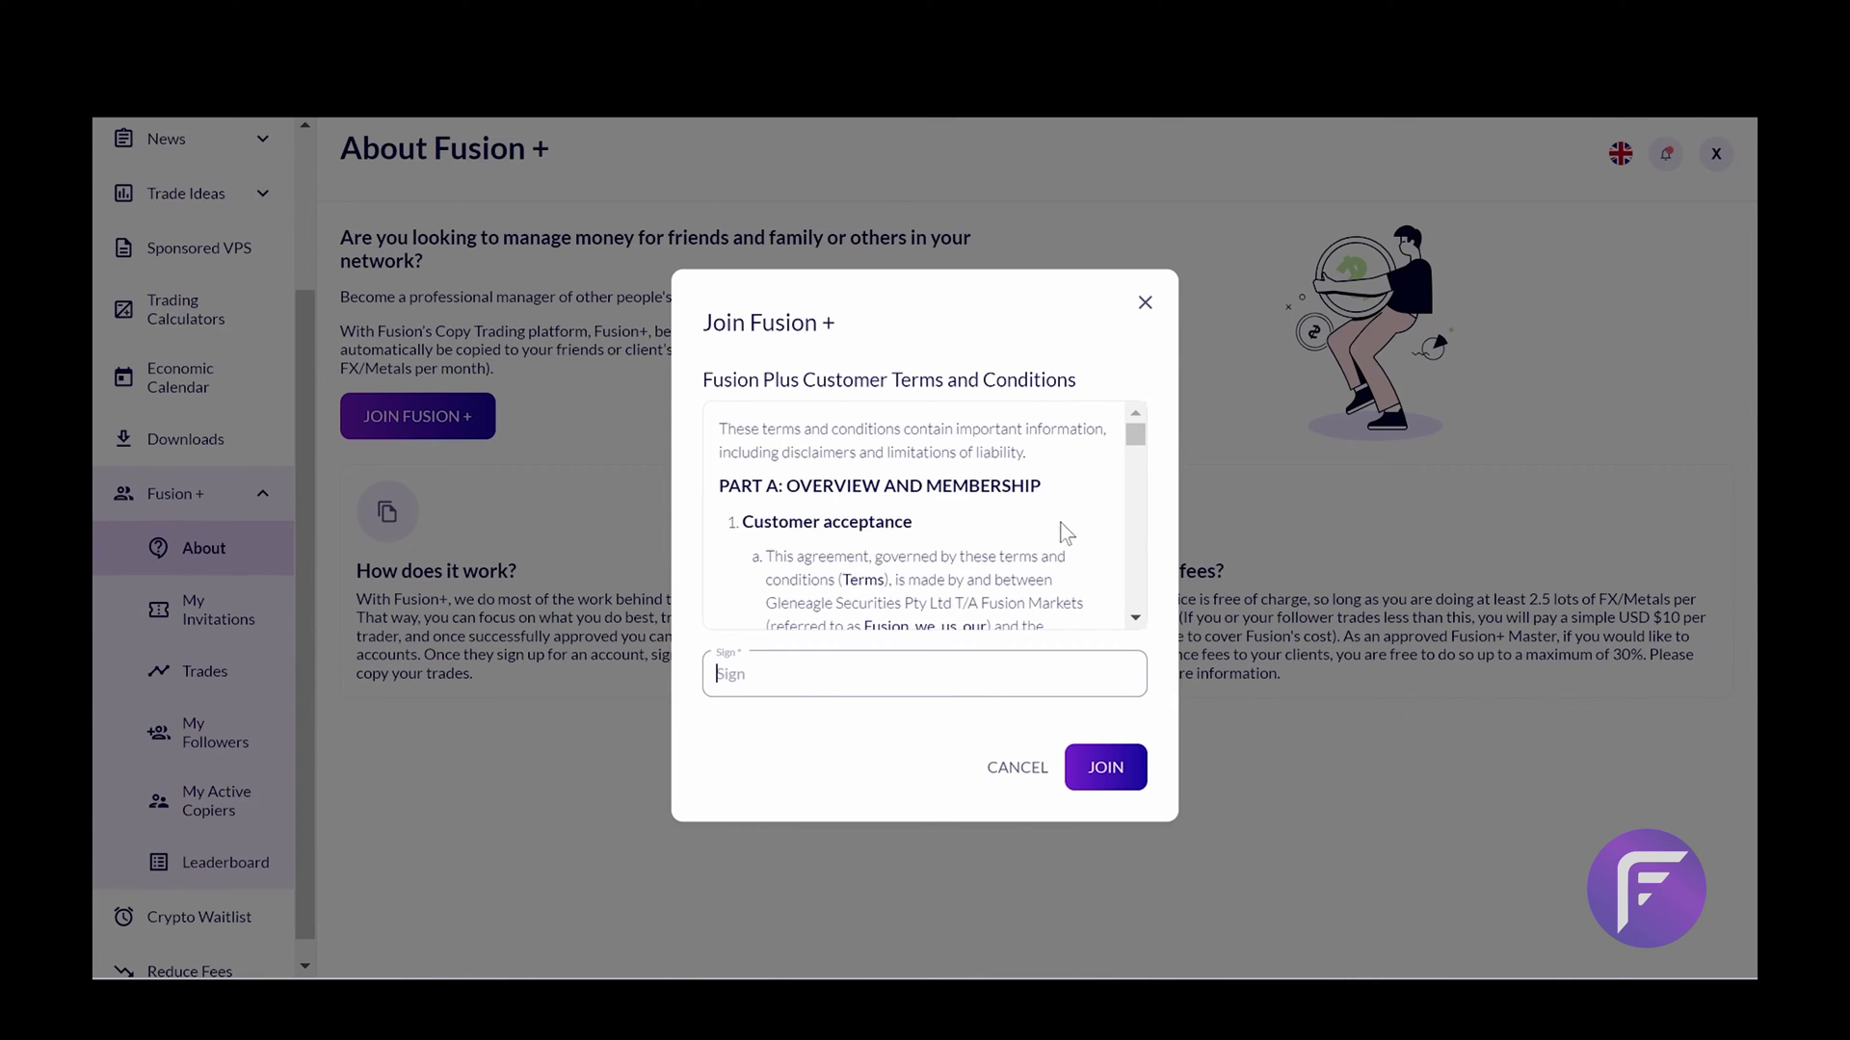
key("Caps_Lock")
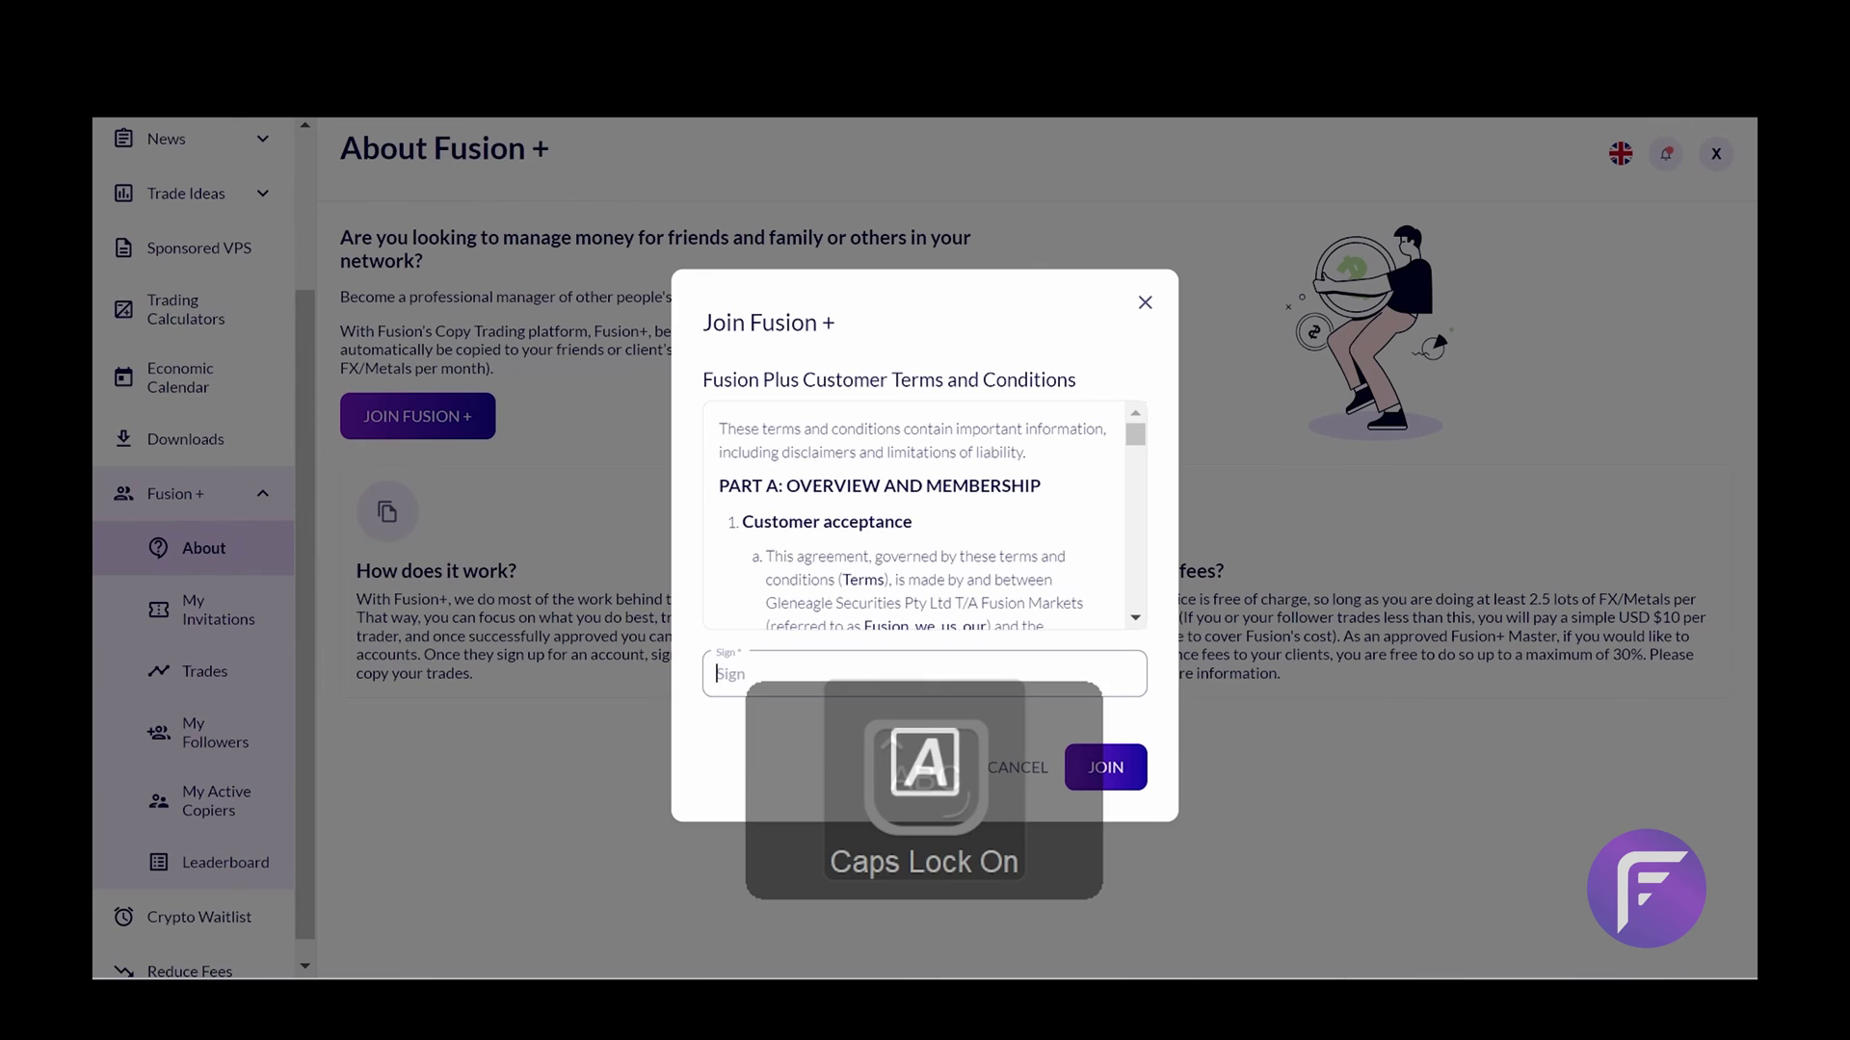
key("Caps_Lock")
type("Te")
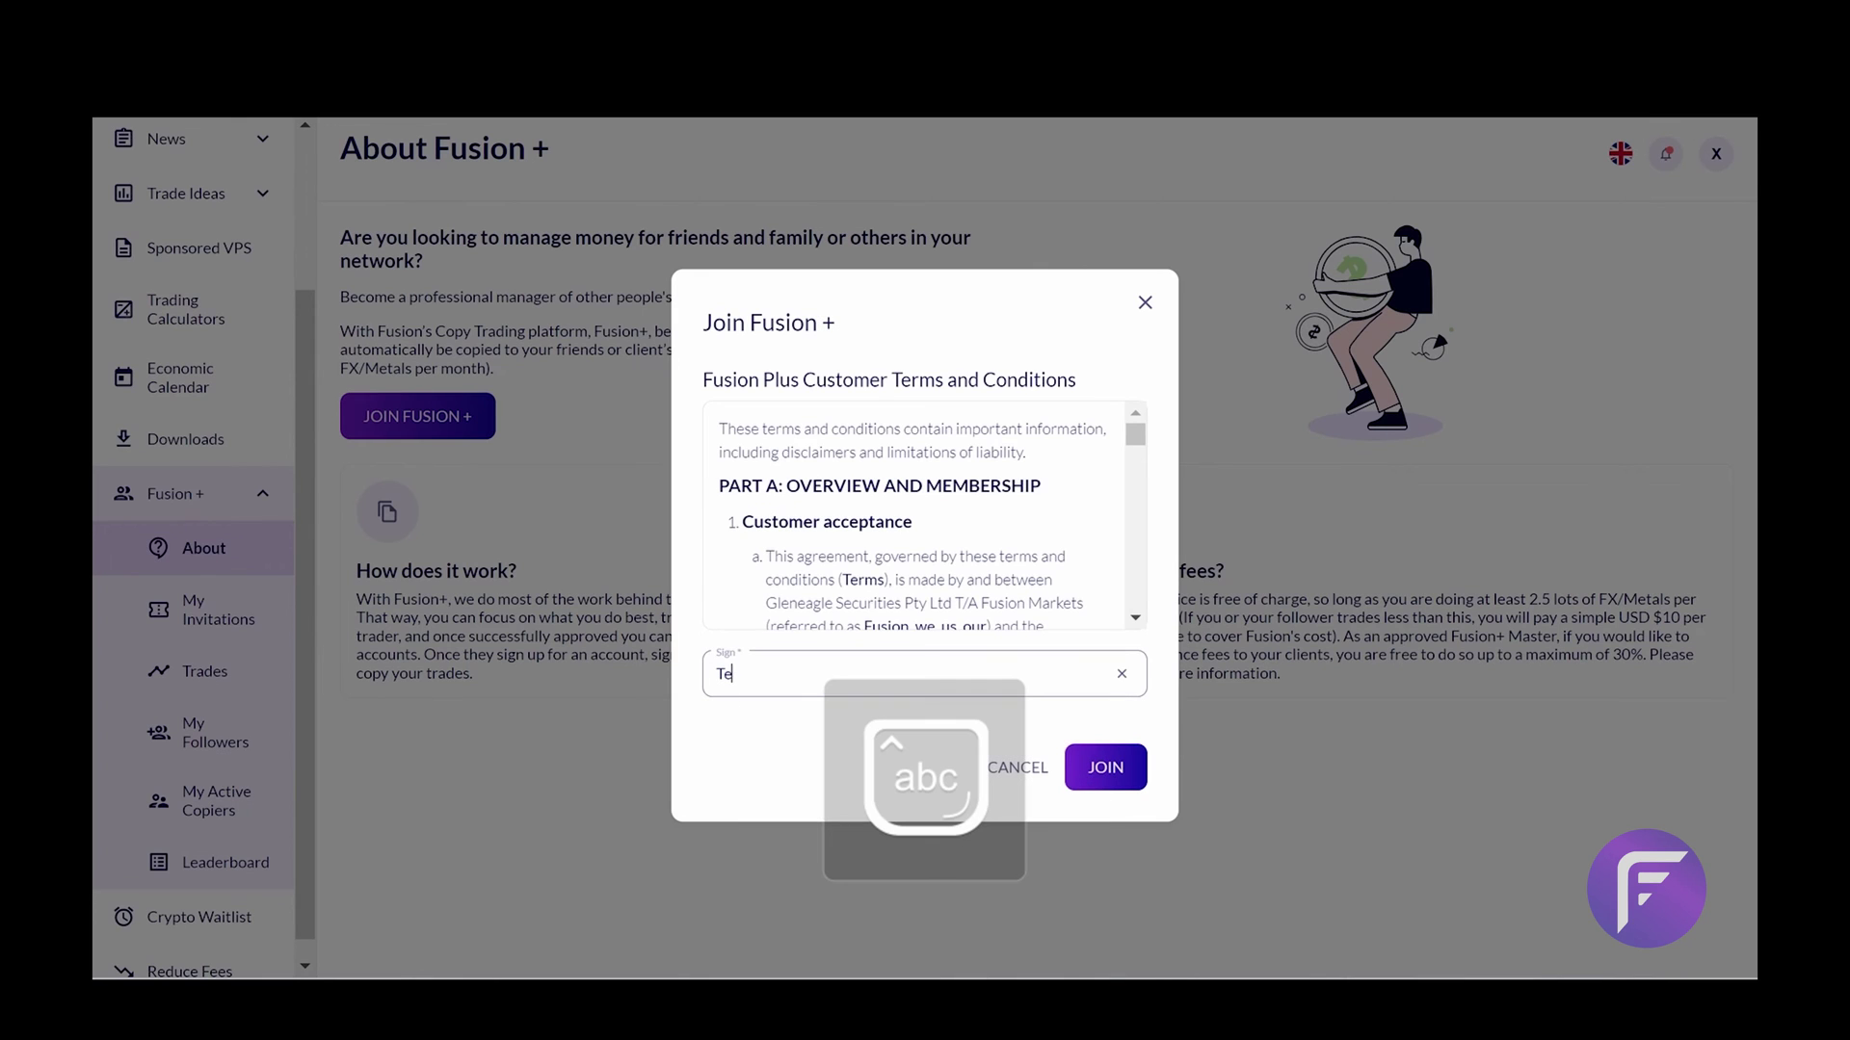
type("st")
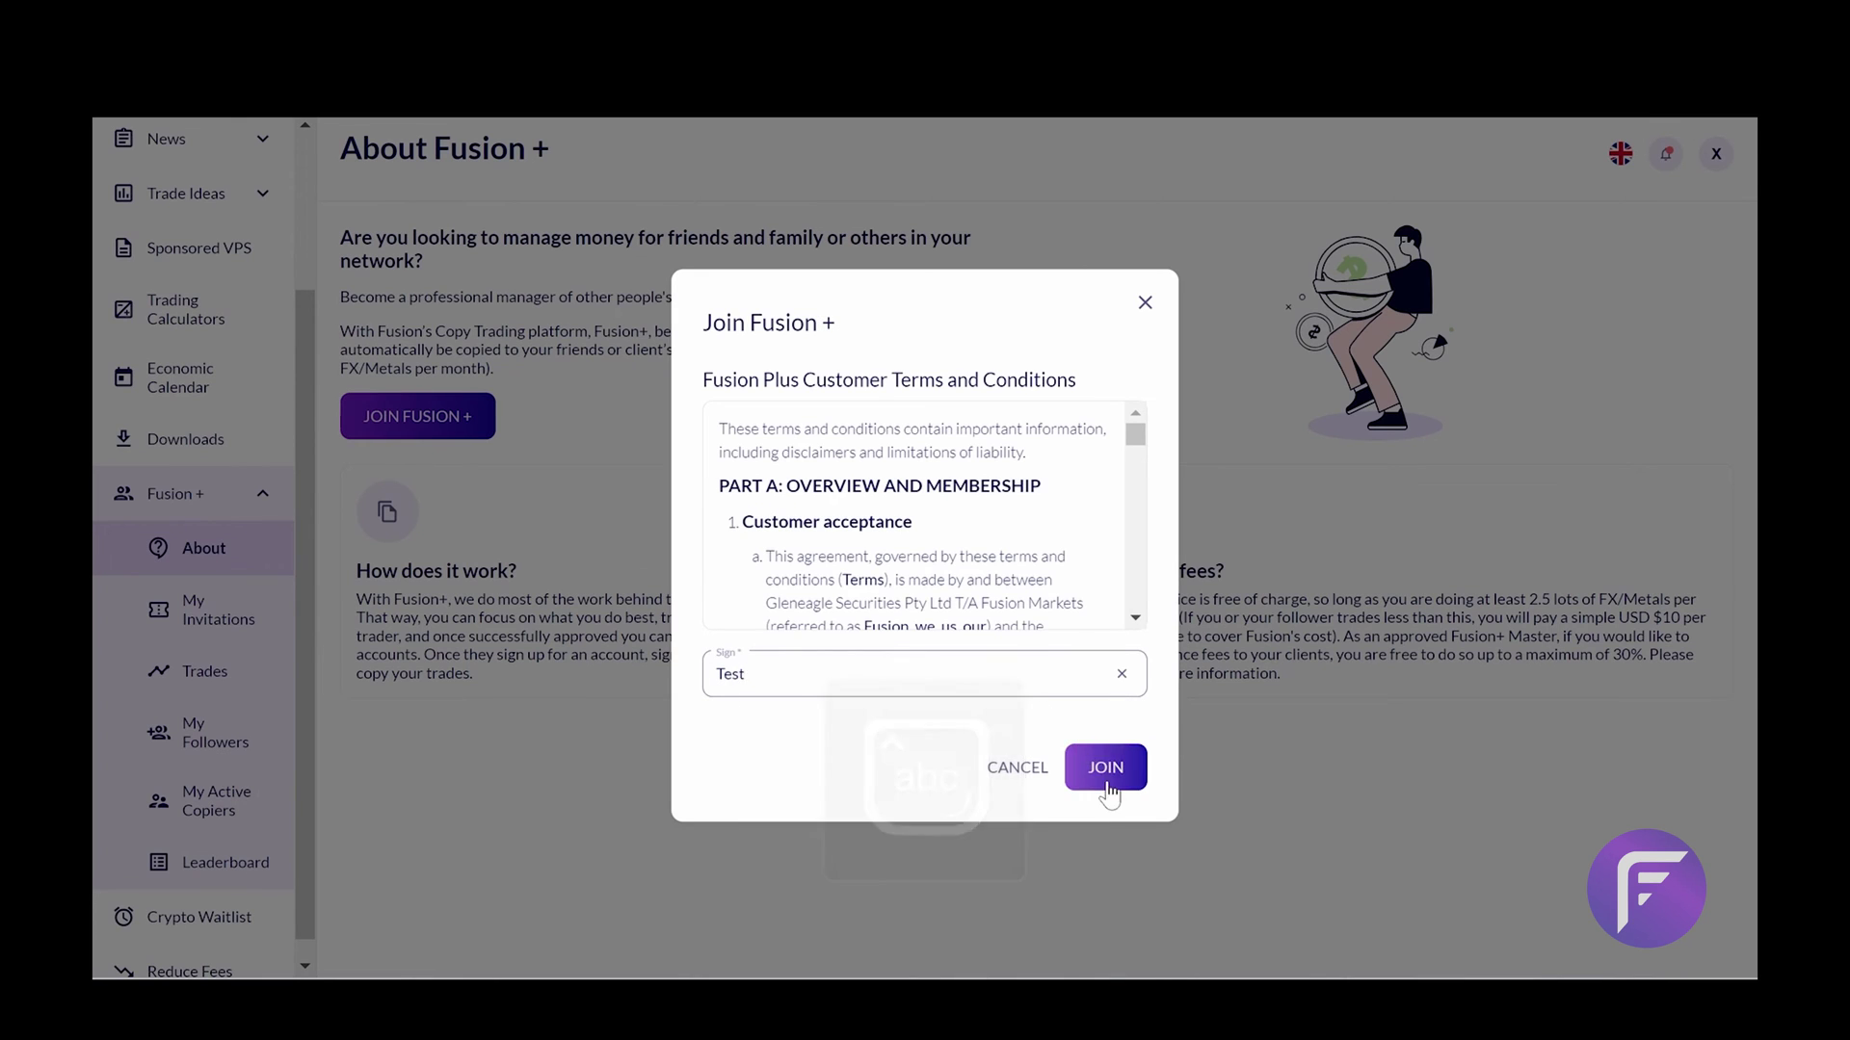
left_click(1105, 776)
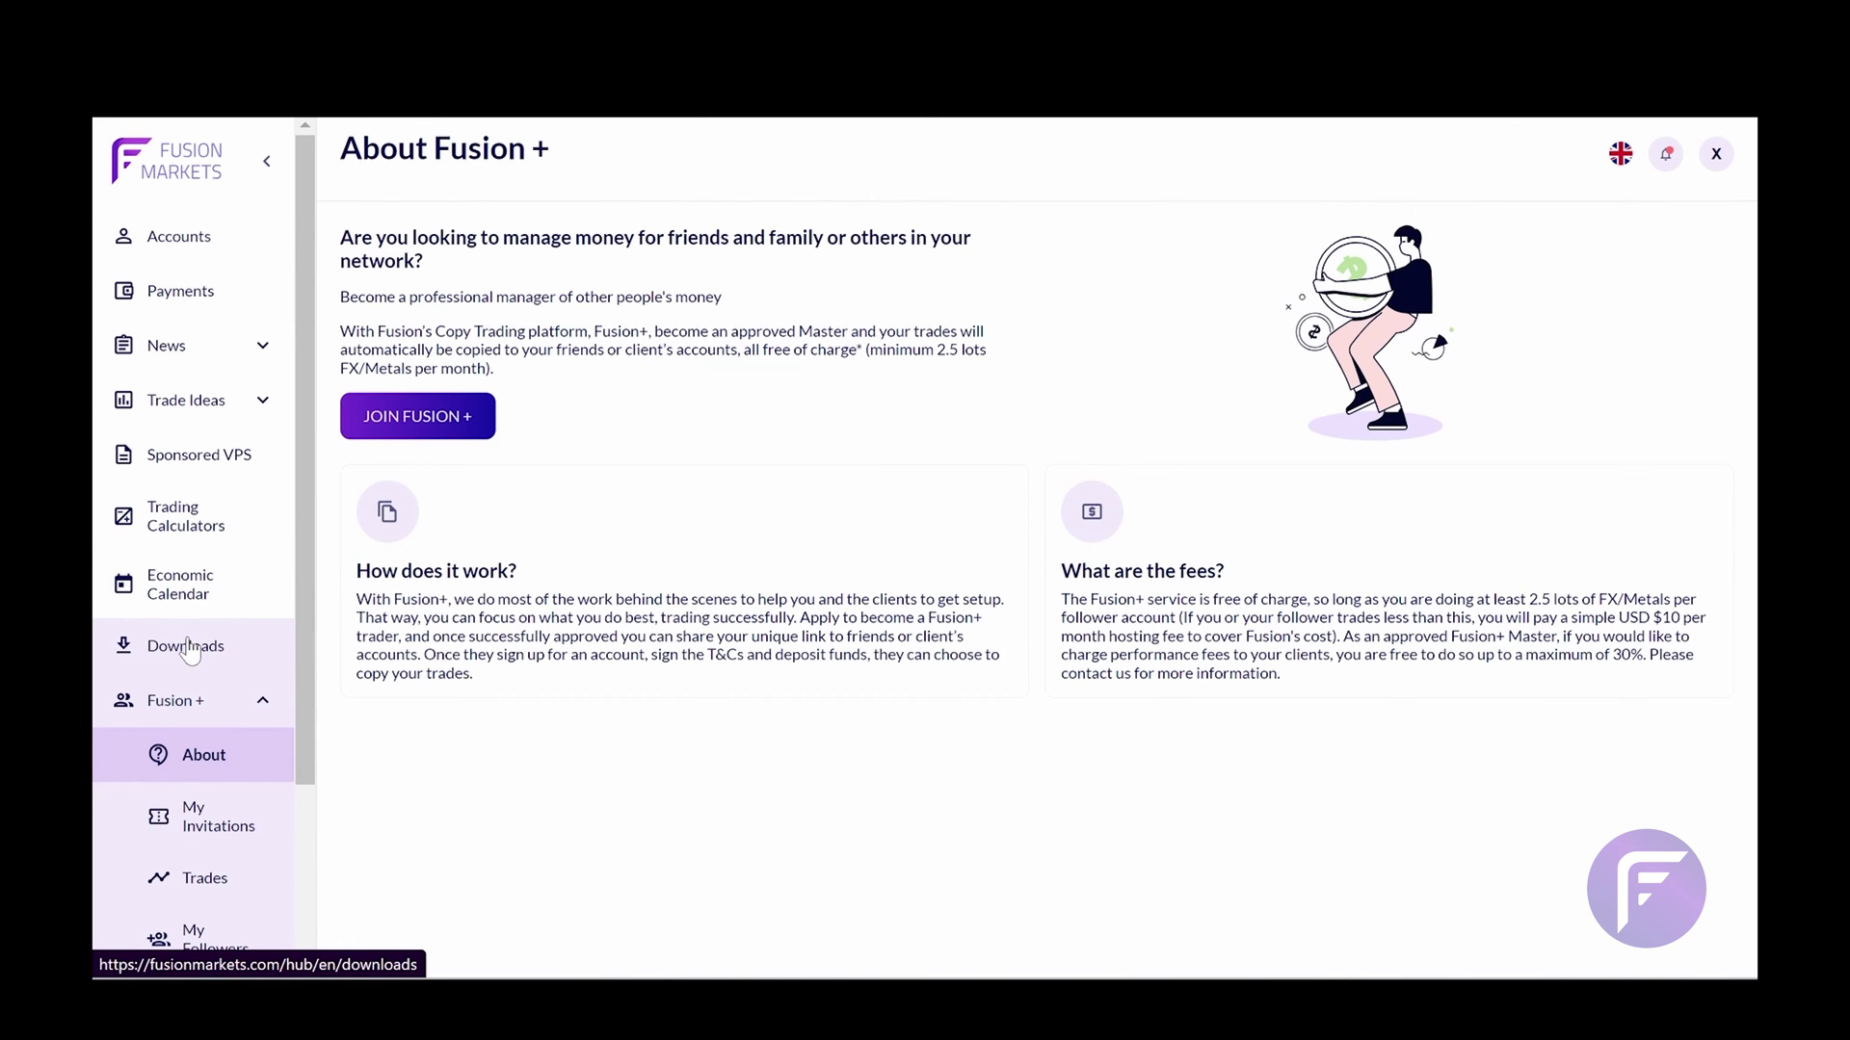
Go to the empty My Followers page and start adding a new signal follower
scroll(190, 651, "down", 4)
left_click(213, 734)
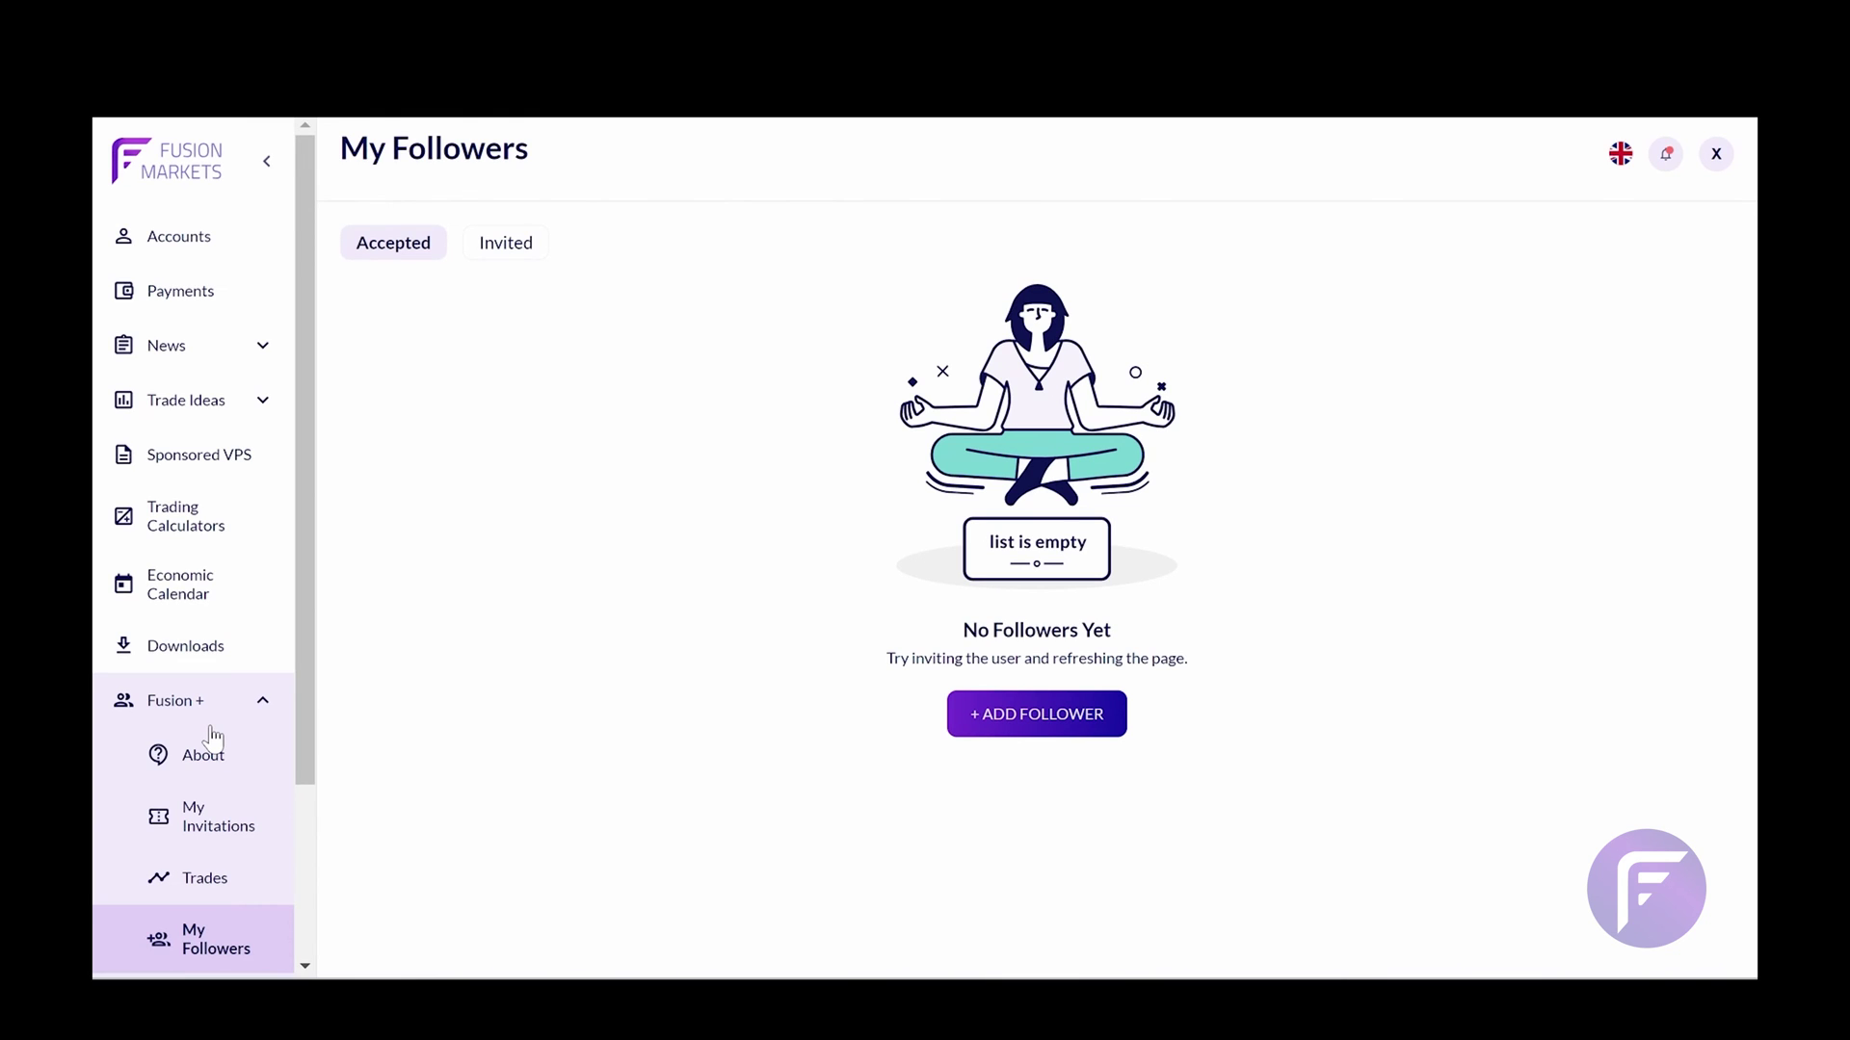
left_click(991, 718)
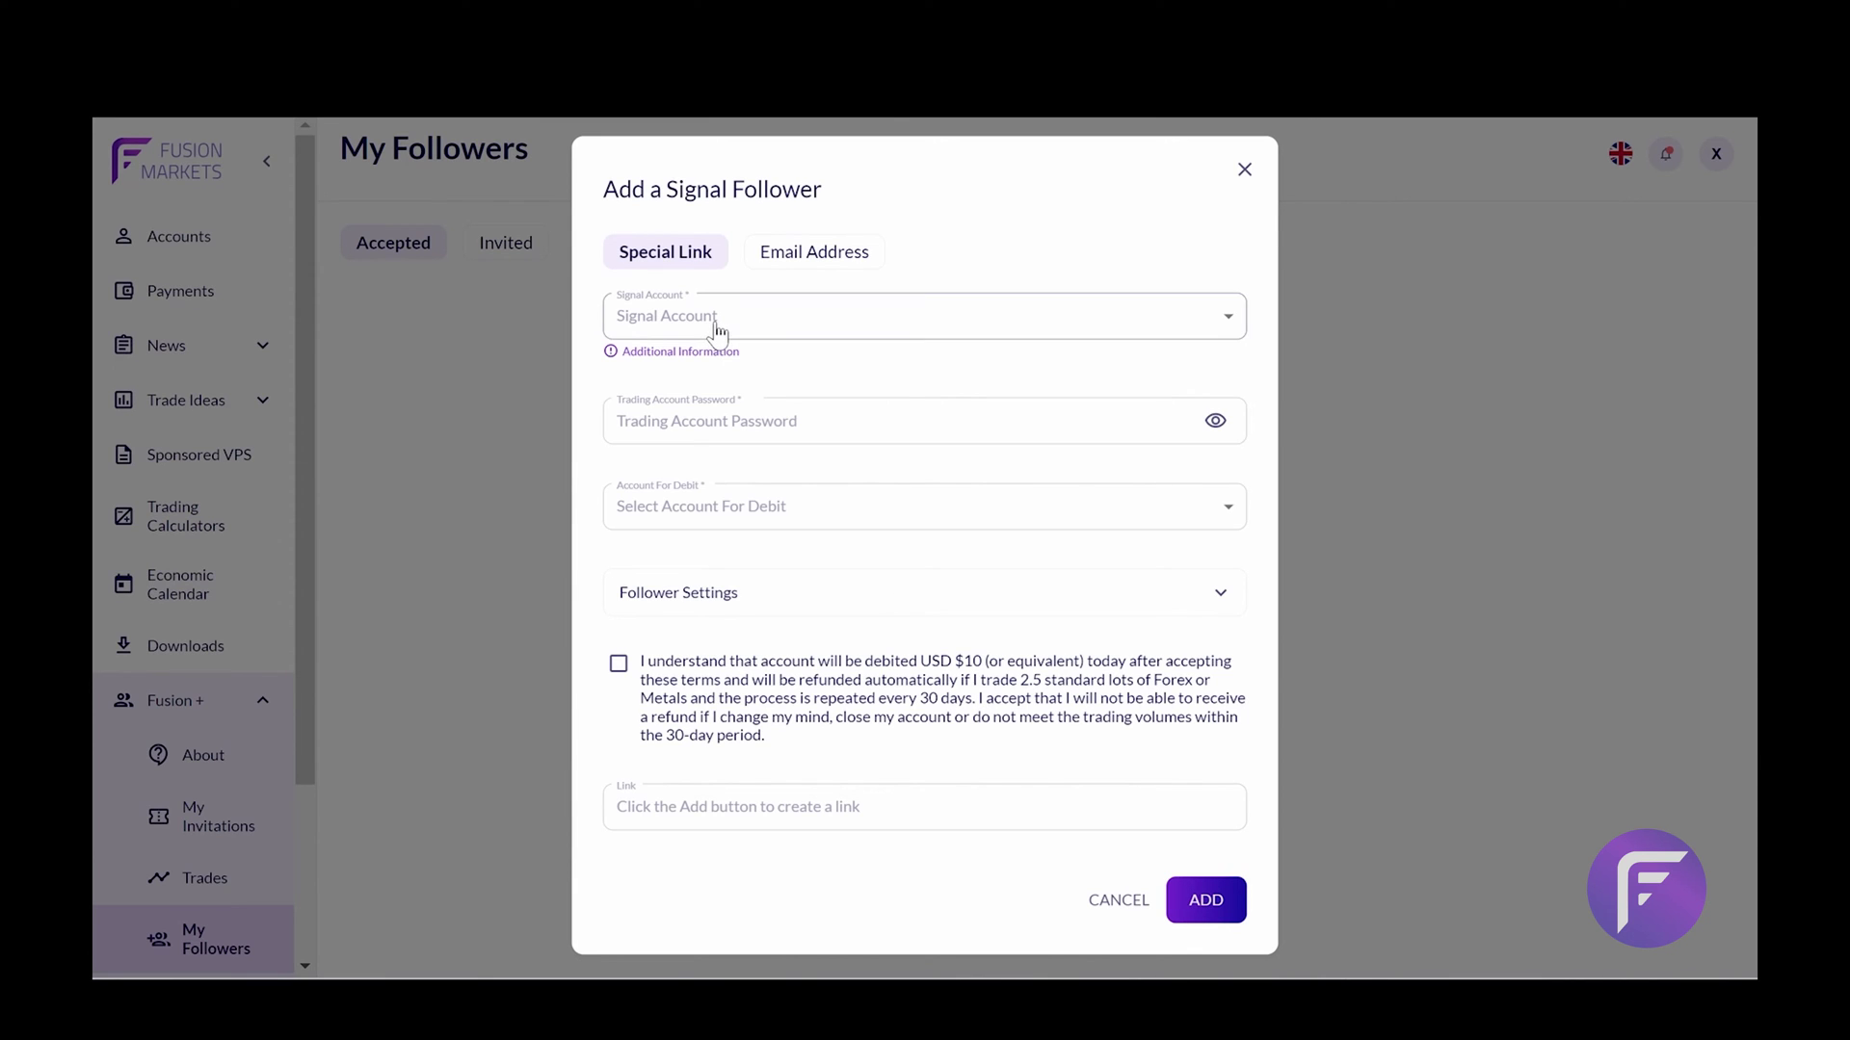
Switch the Add a Signal Follower form to the Email Address method with Follower Settings expanded
left_click(826, 249)
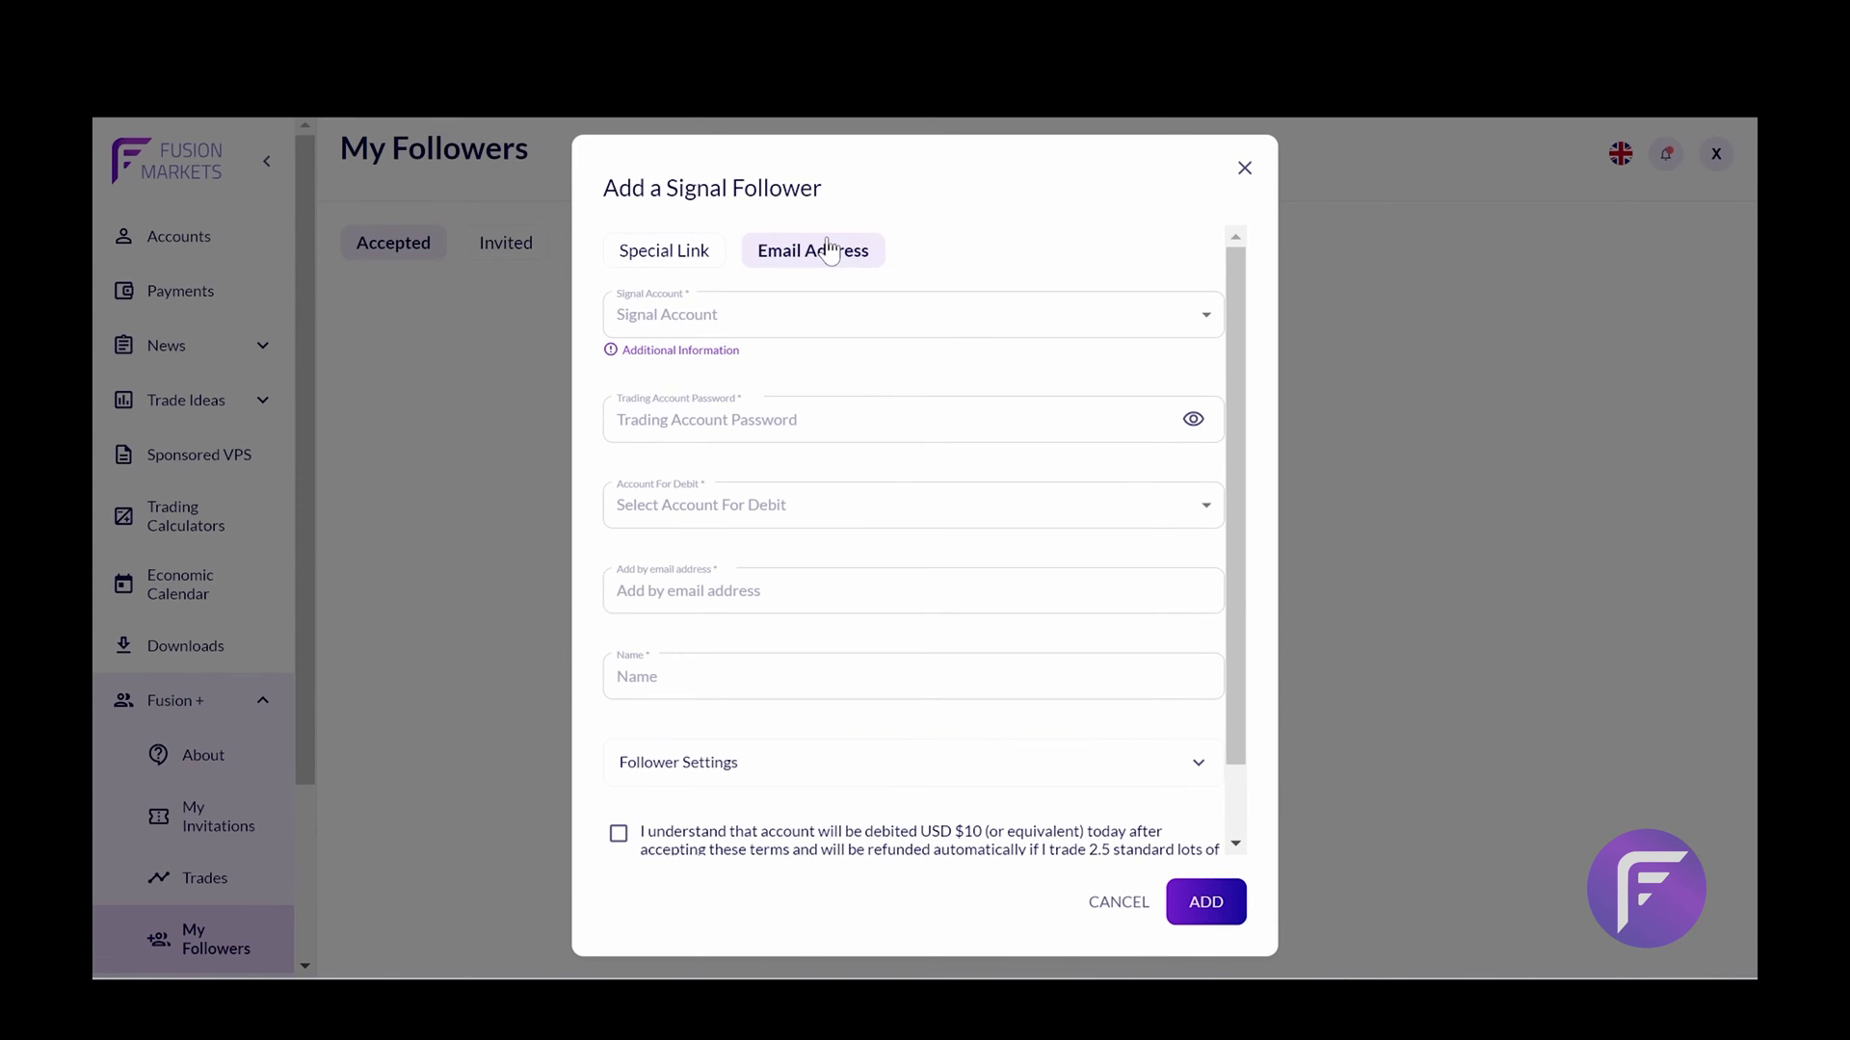
scroll(801, 499, "down", 1)
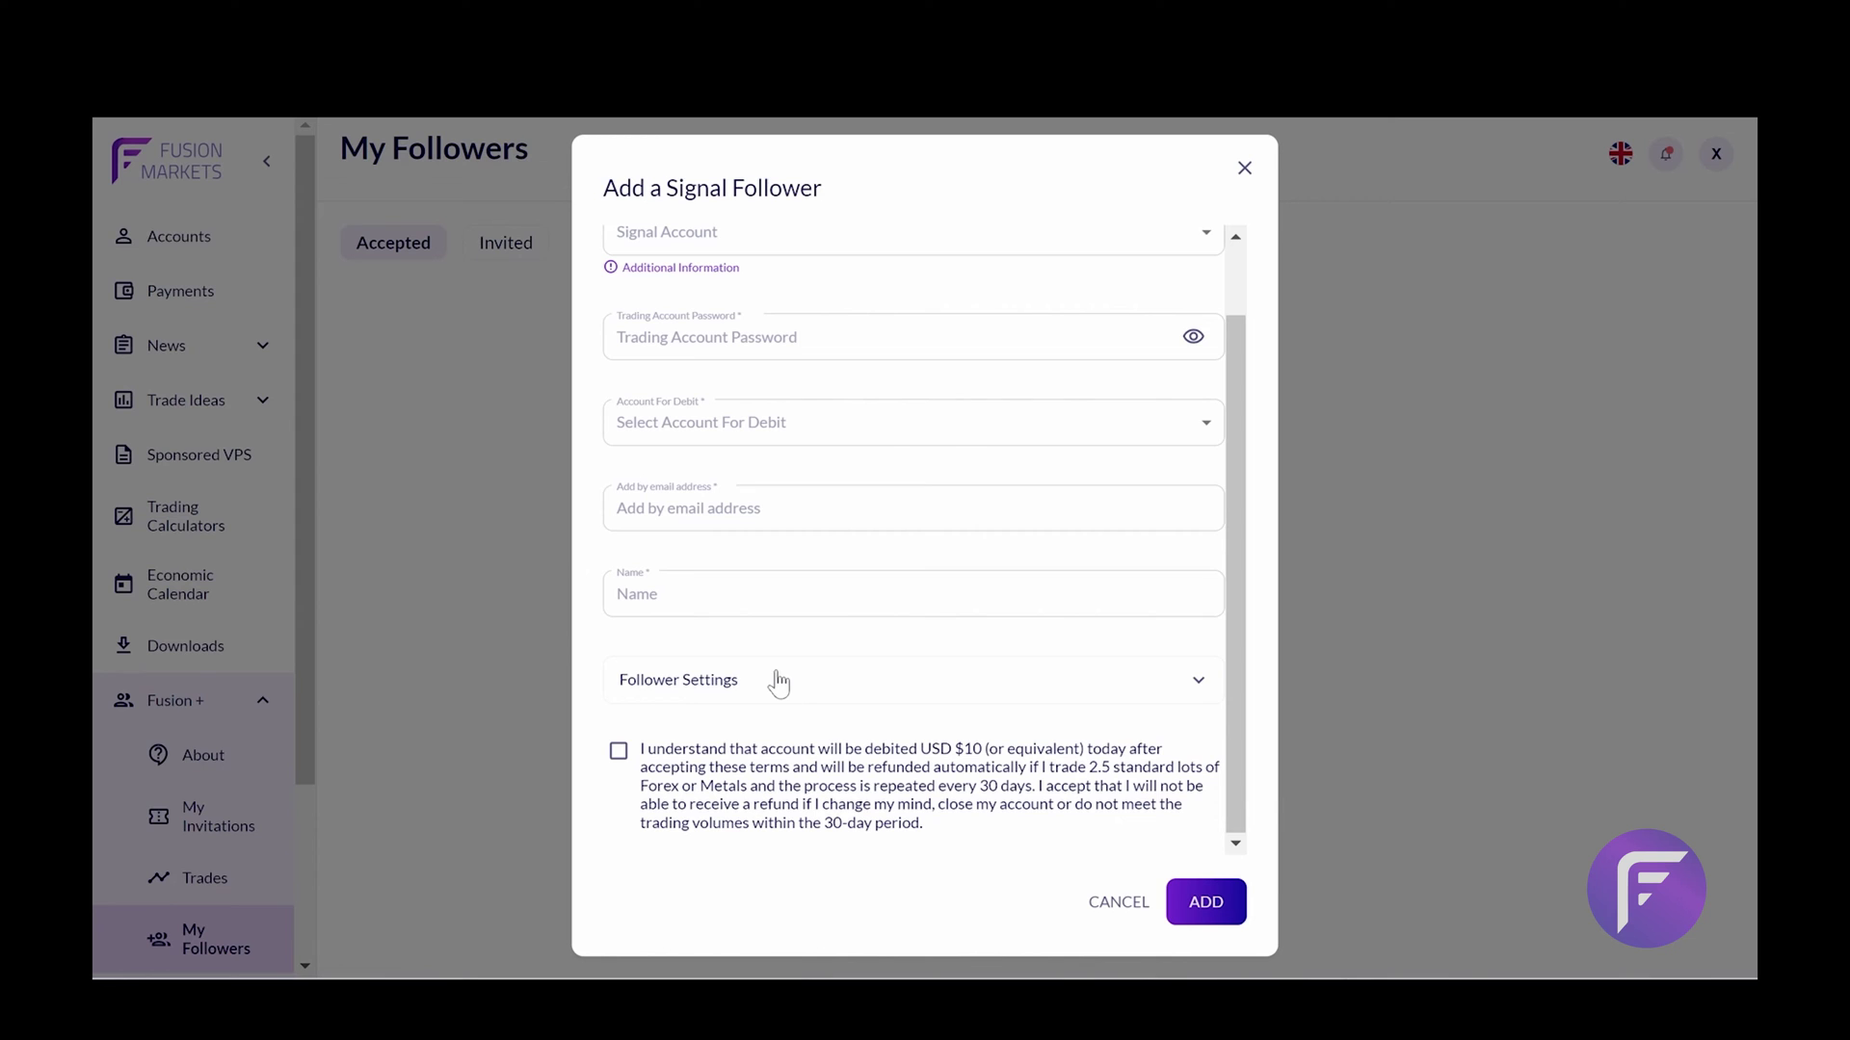
scroll(778, 682, "up", 1)
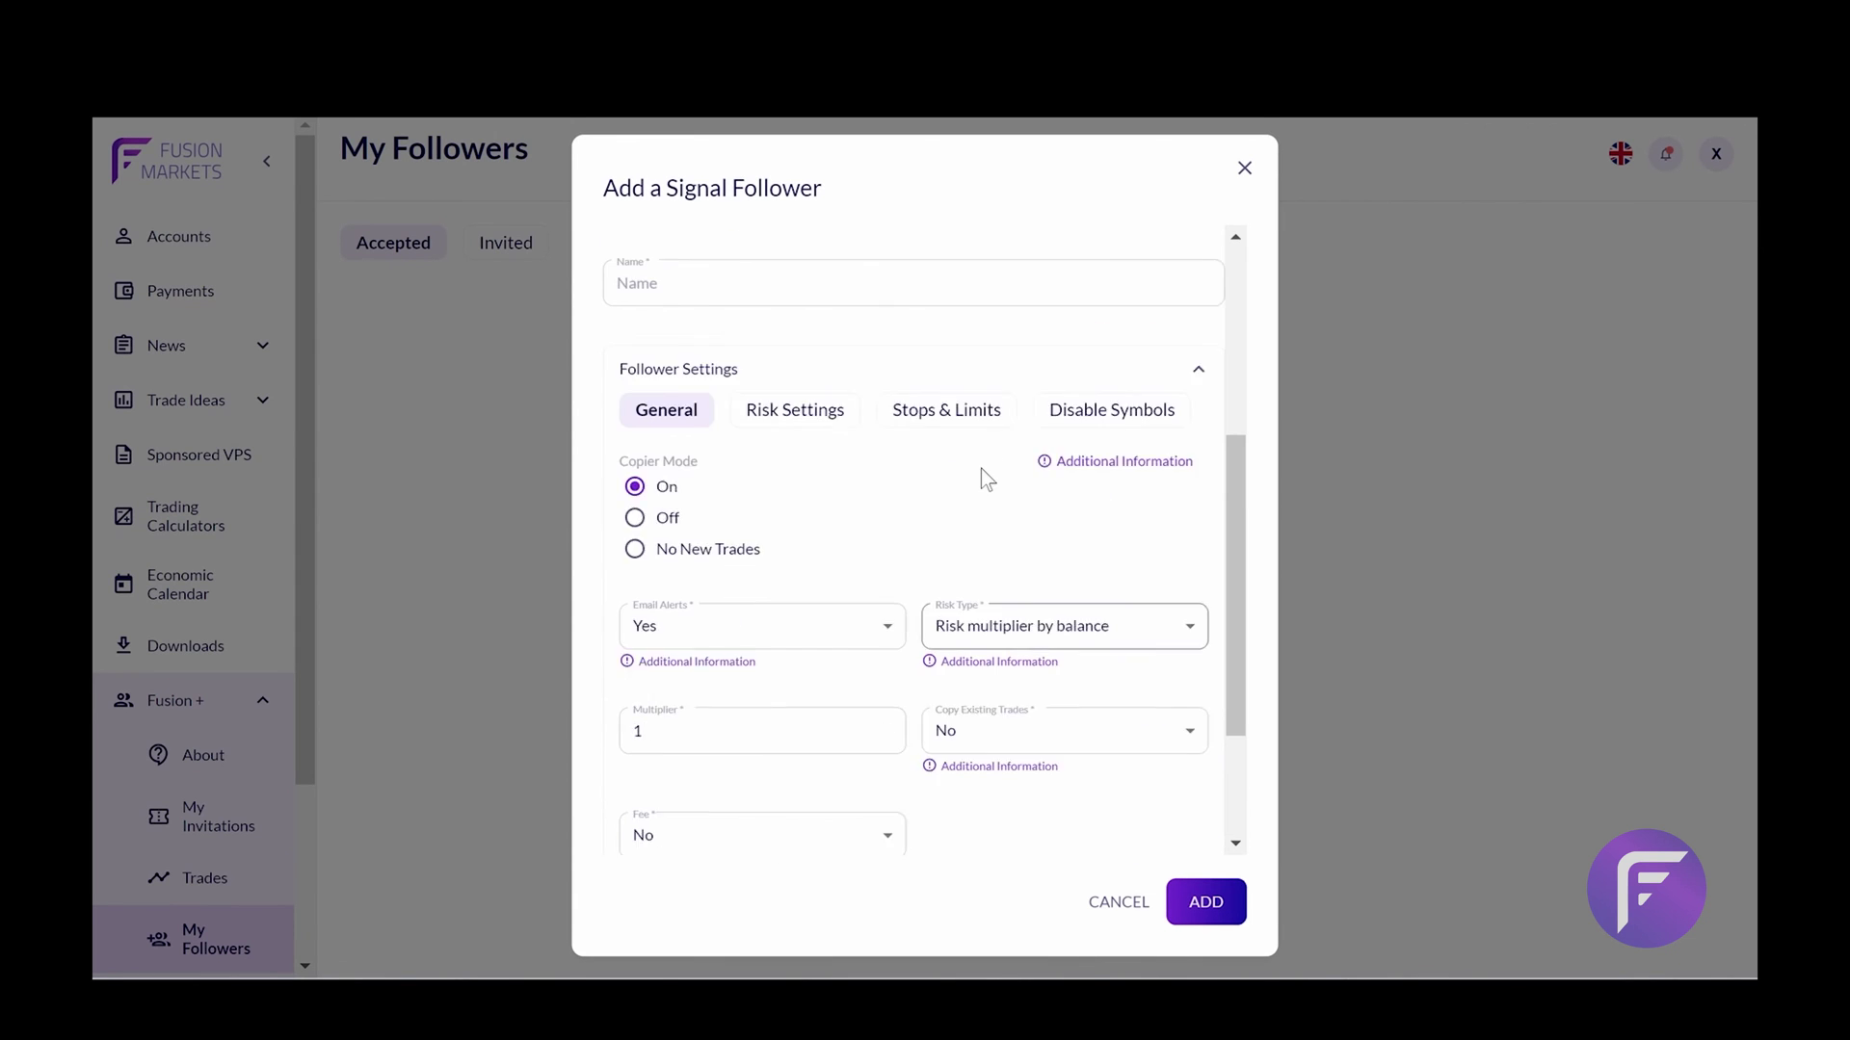
scroll(981, 469, "up", 5)
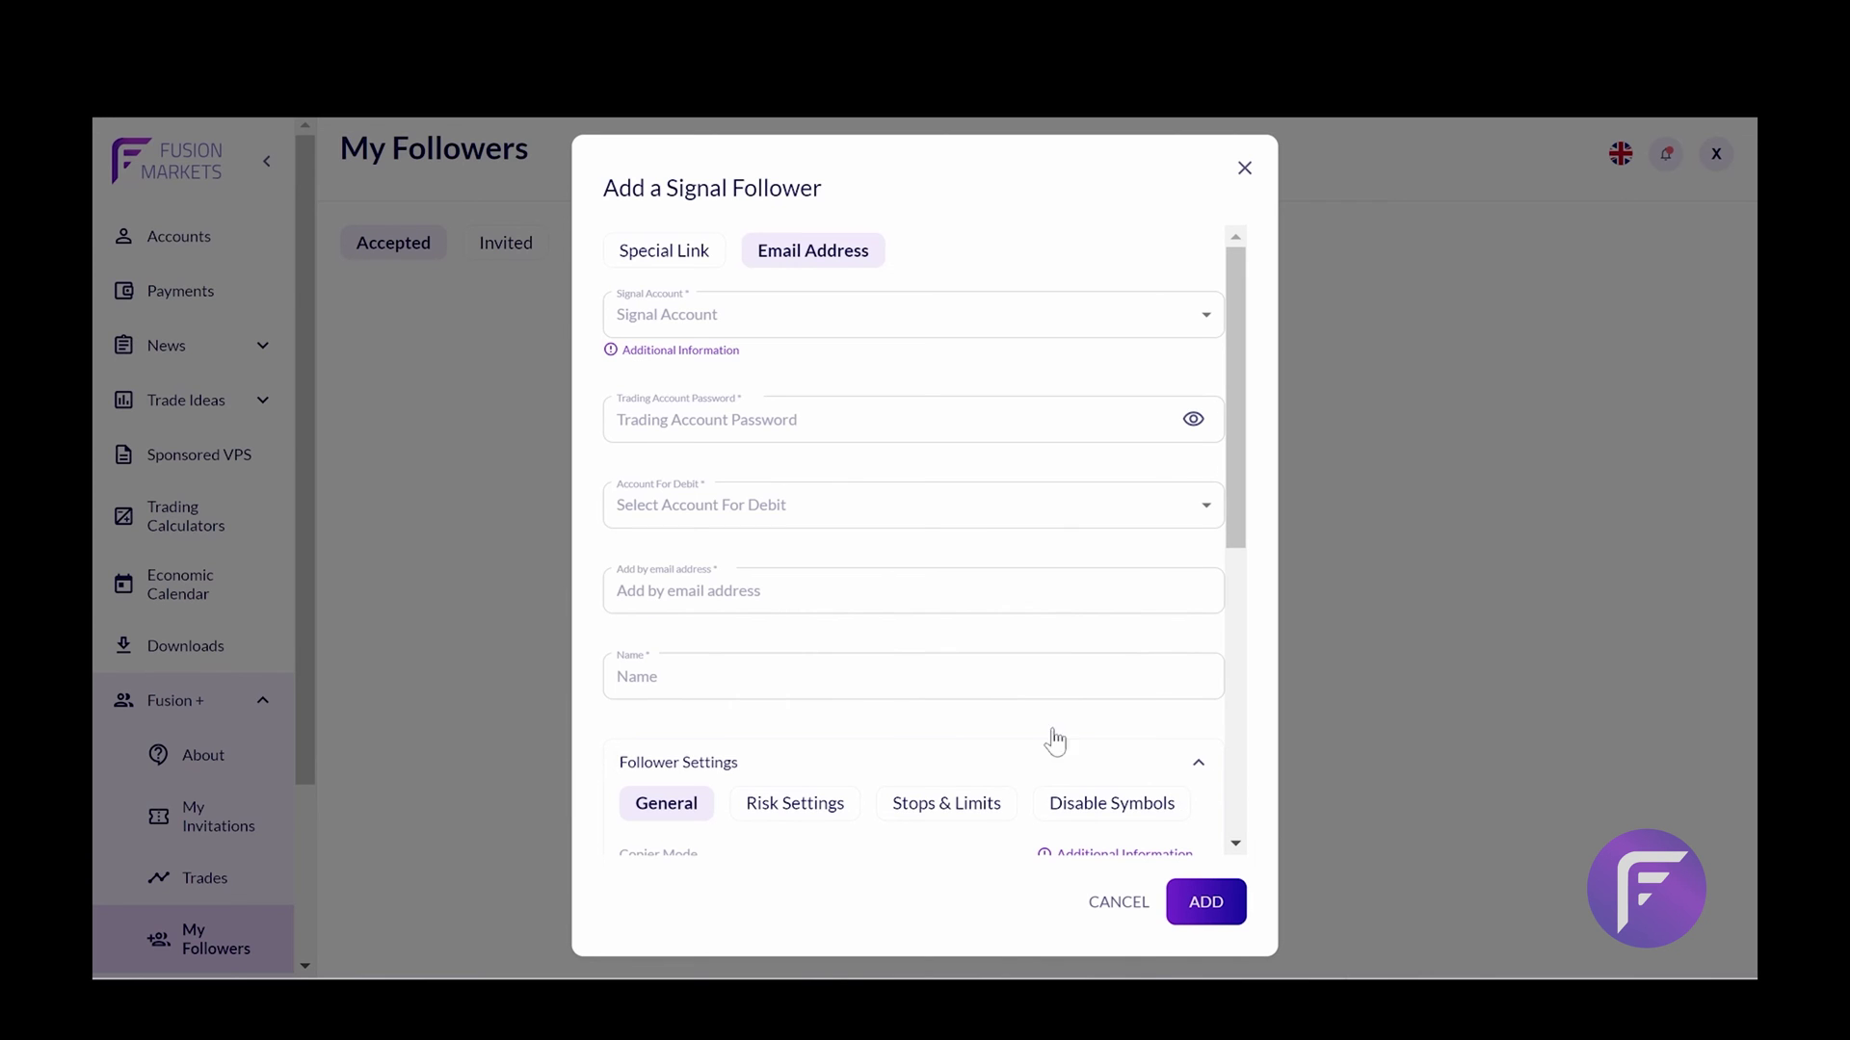
Check the Email Alerts options, keeping them at Yes
scroll(896, 636, "down", 4)
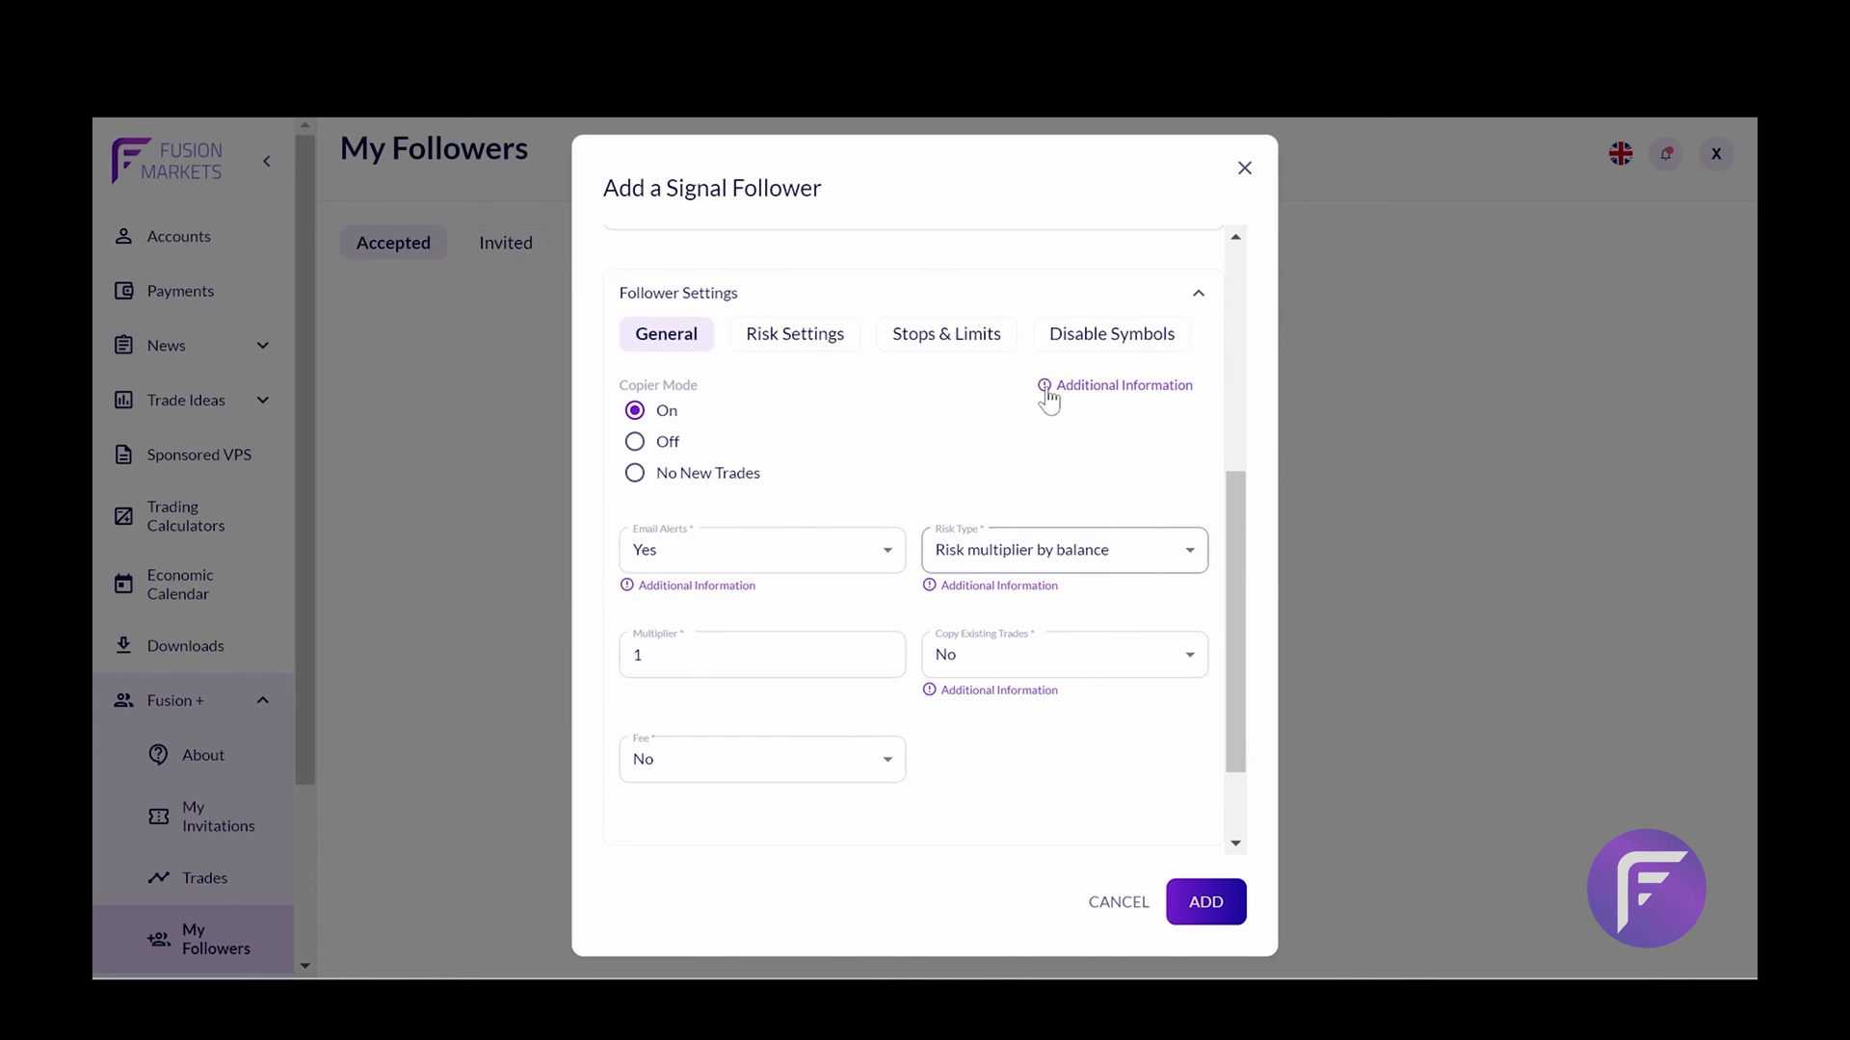
scroll(950, 429, "down", 1)
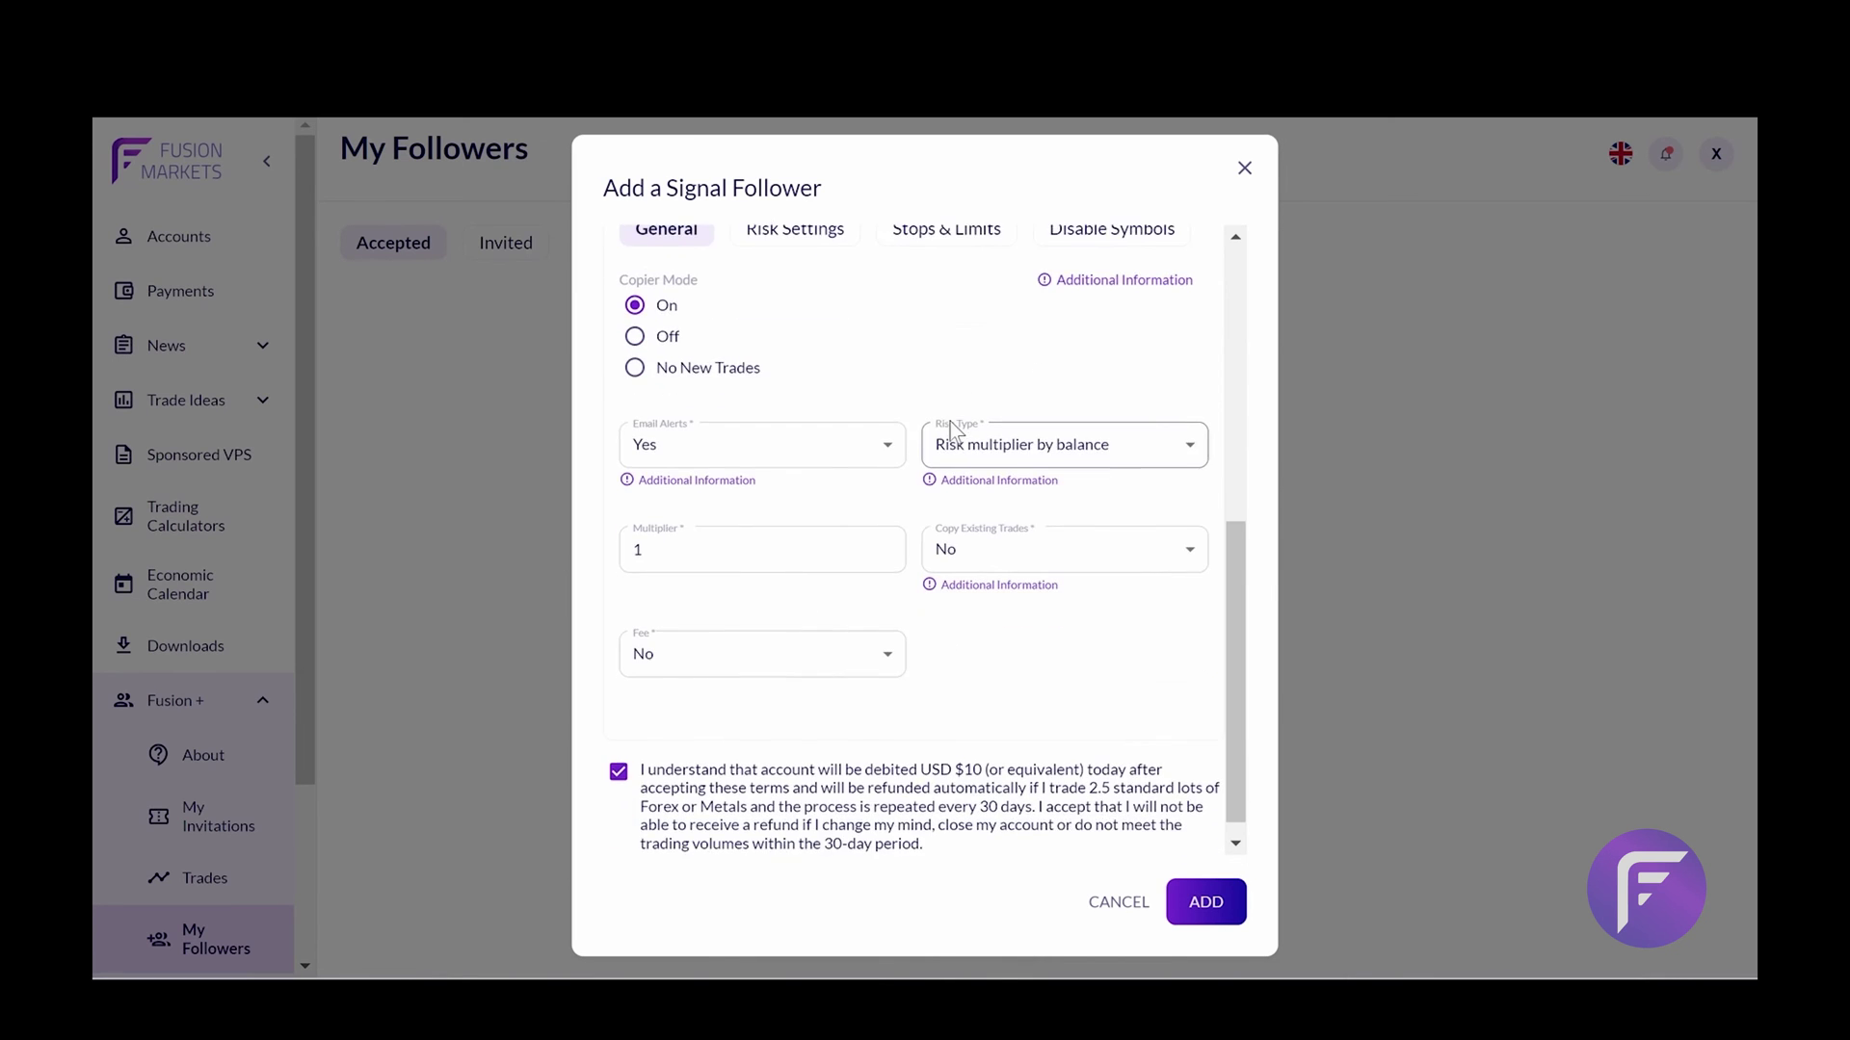
left_click(834, 461)
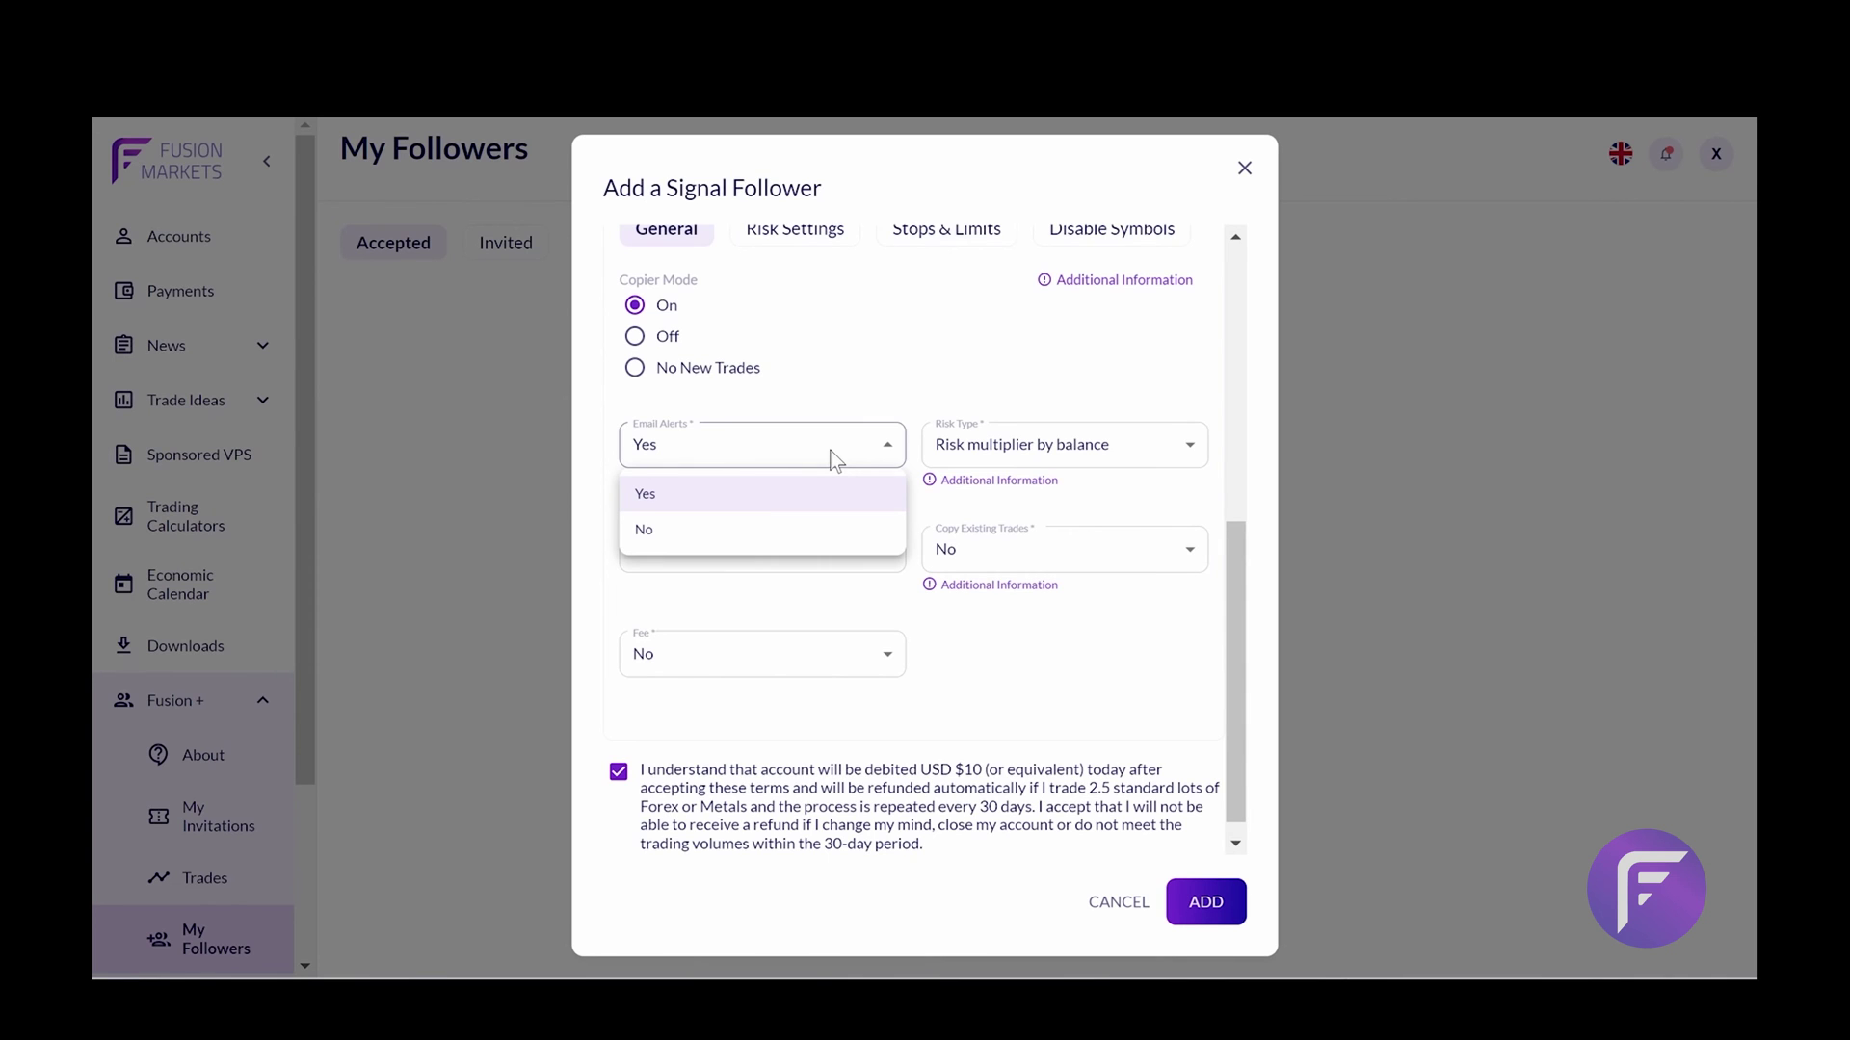
left_click(950, 393)
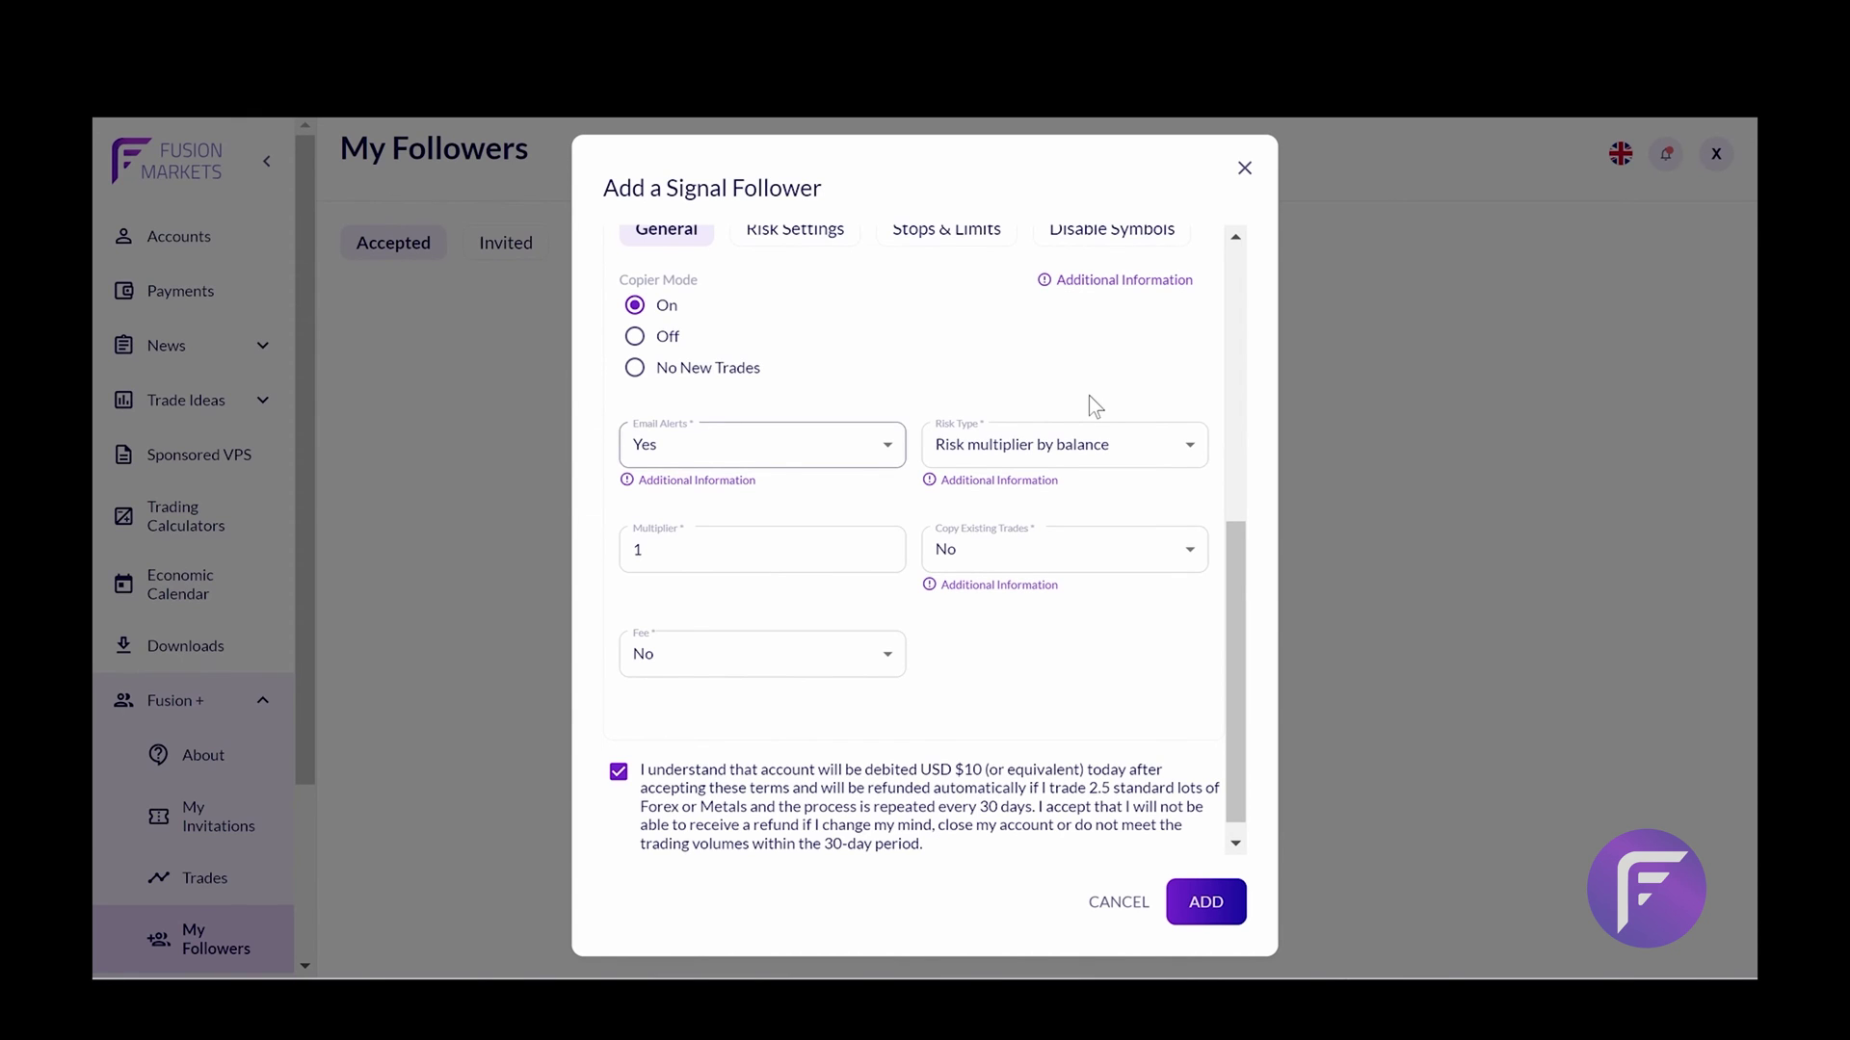
Keep Risk Type at Risk multiplier by balance and read the risk type explanation
left_click(1114, 440)
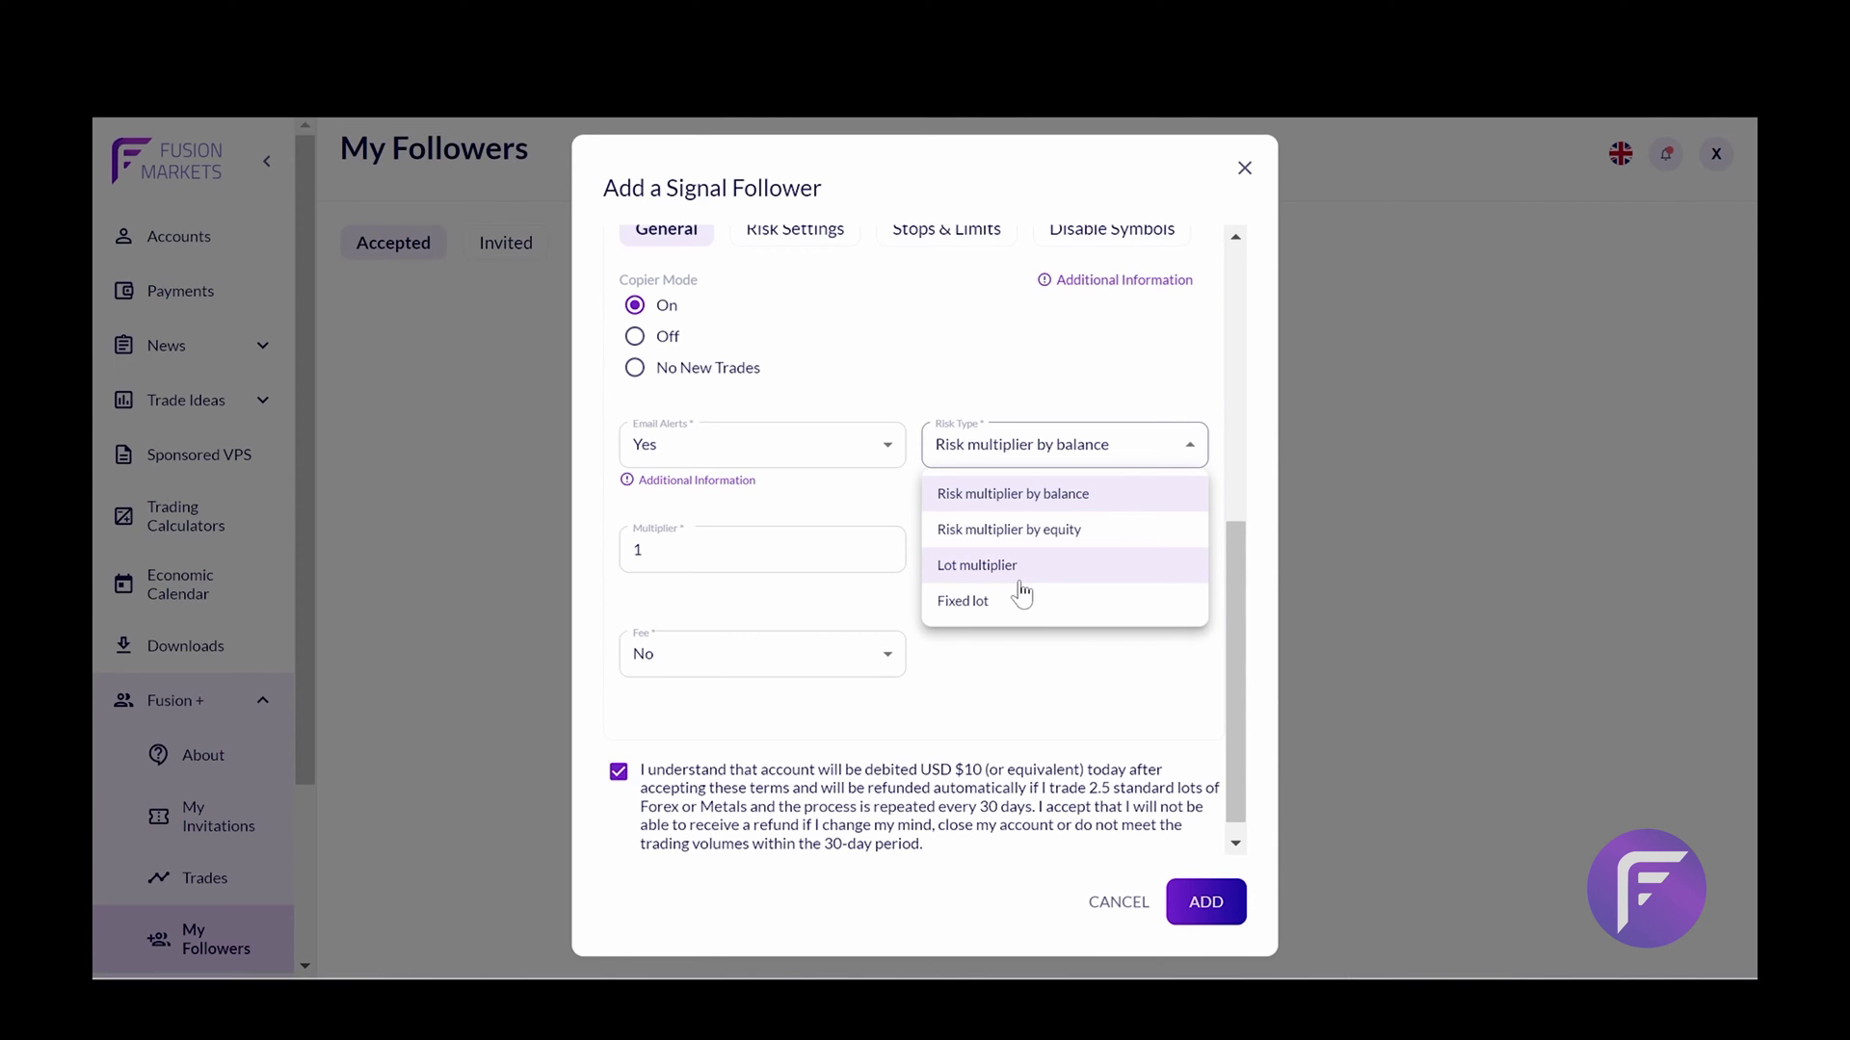
left_click(1037, 661)
scroll(994, 495, "up", 2)
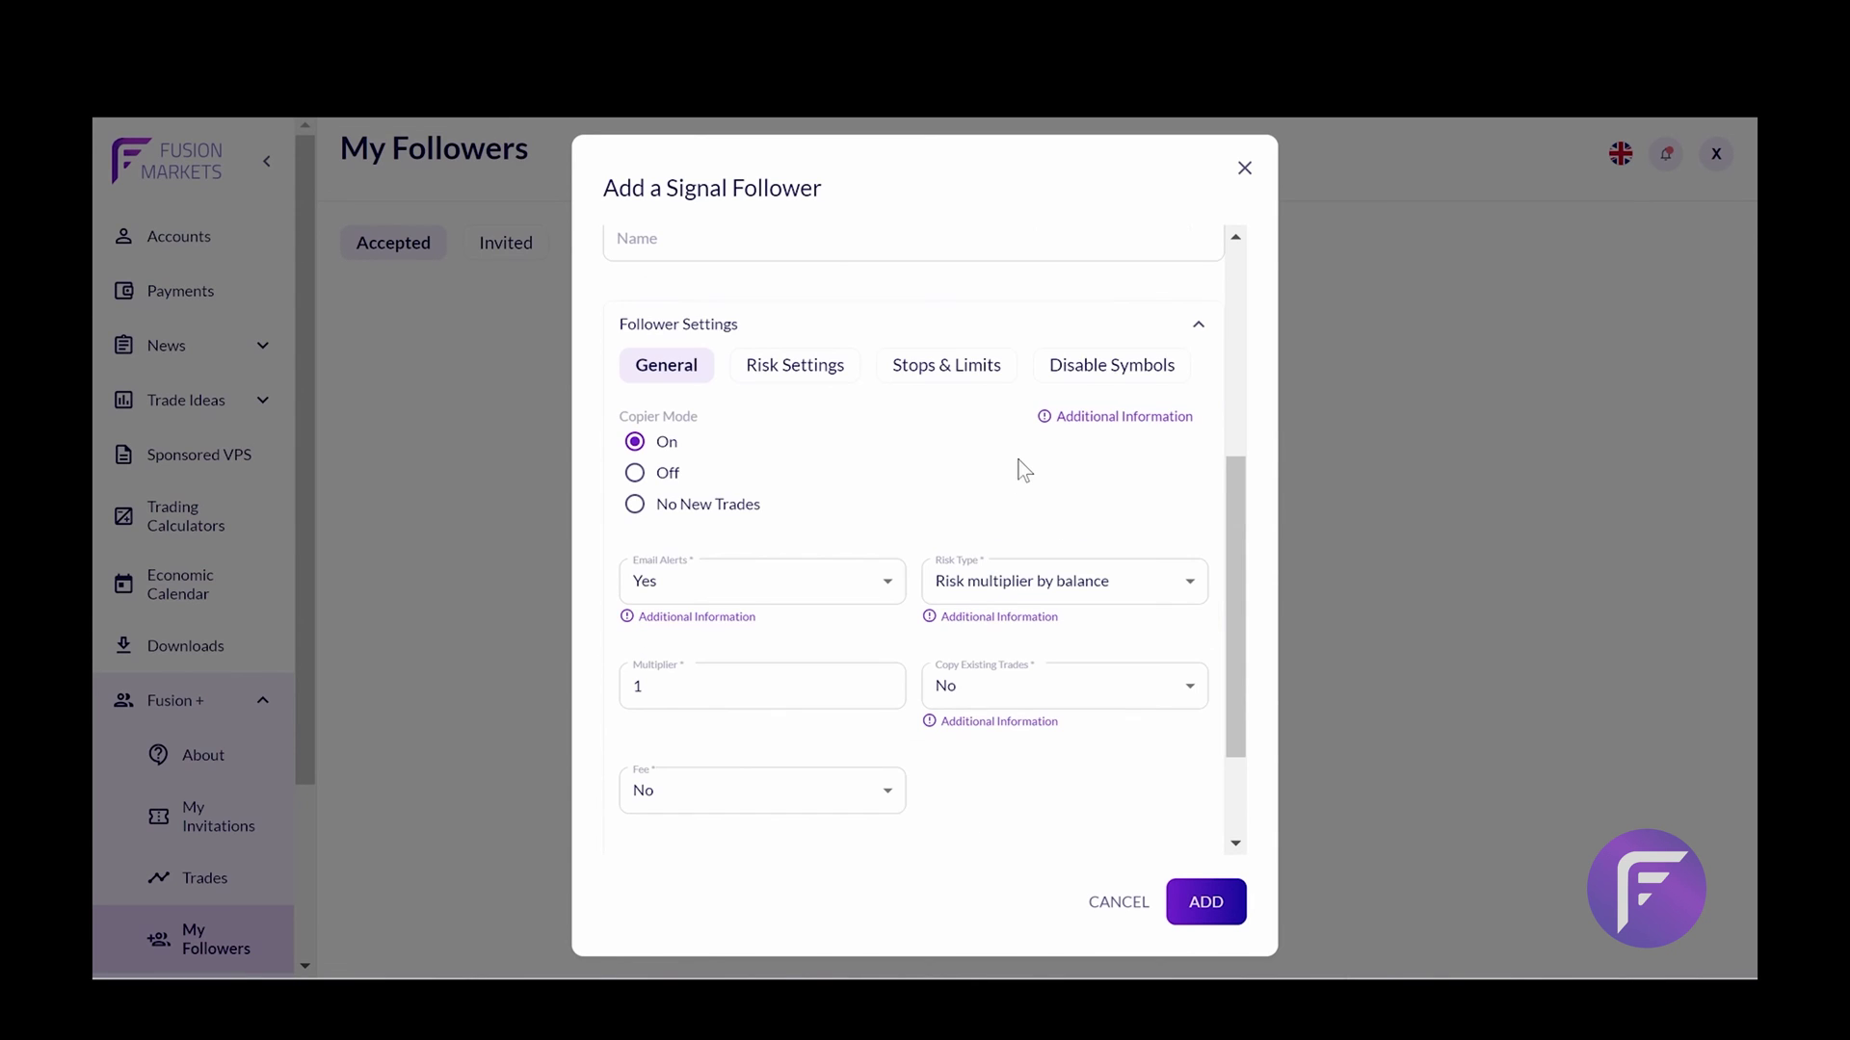
left_click(939, 626)
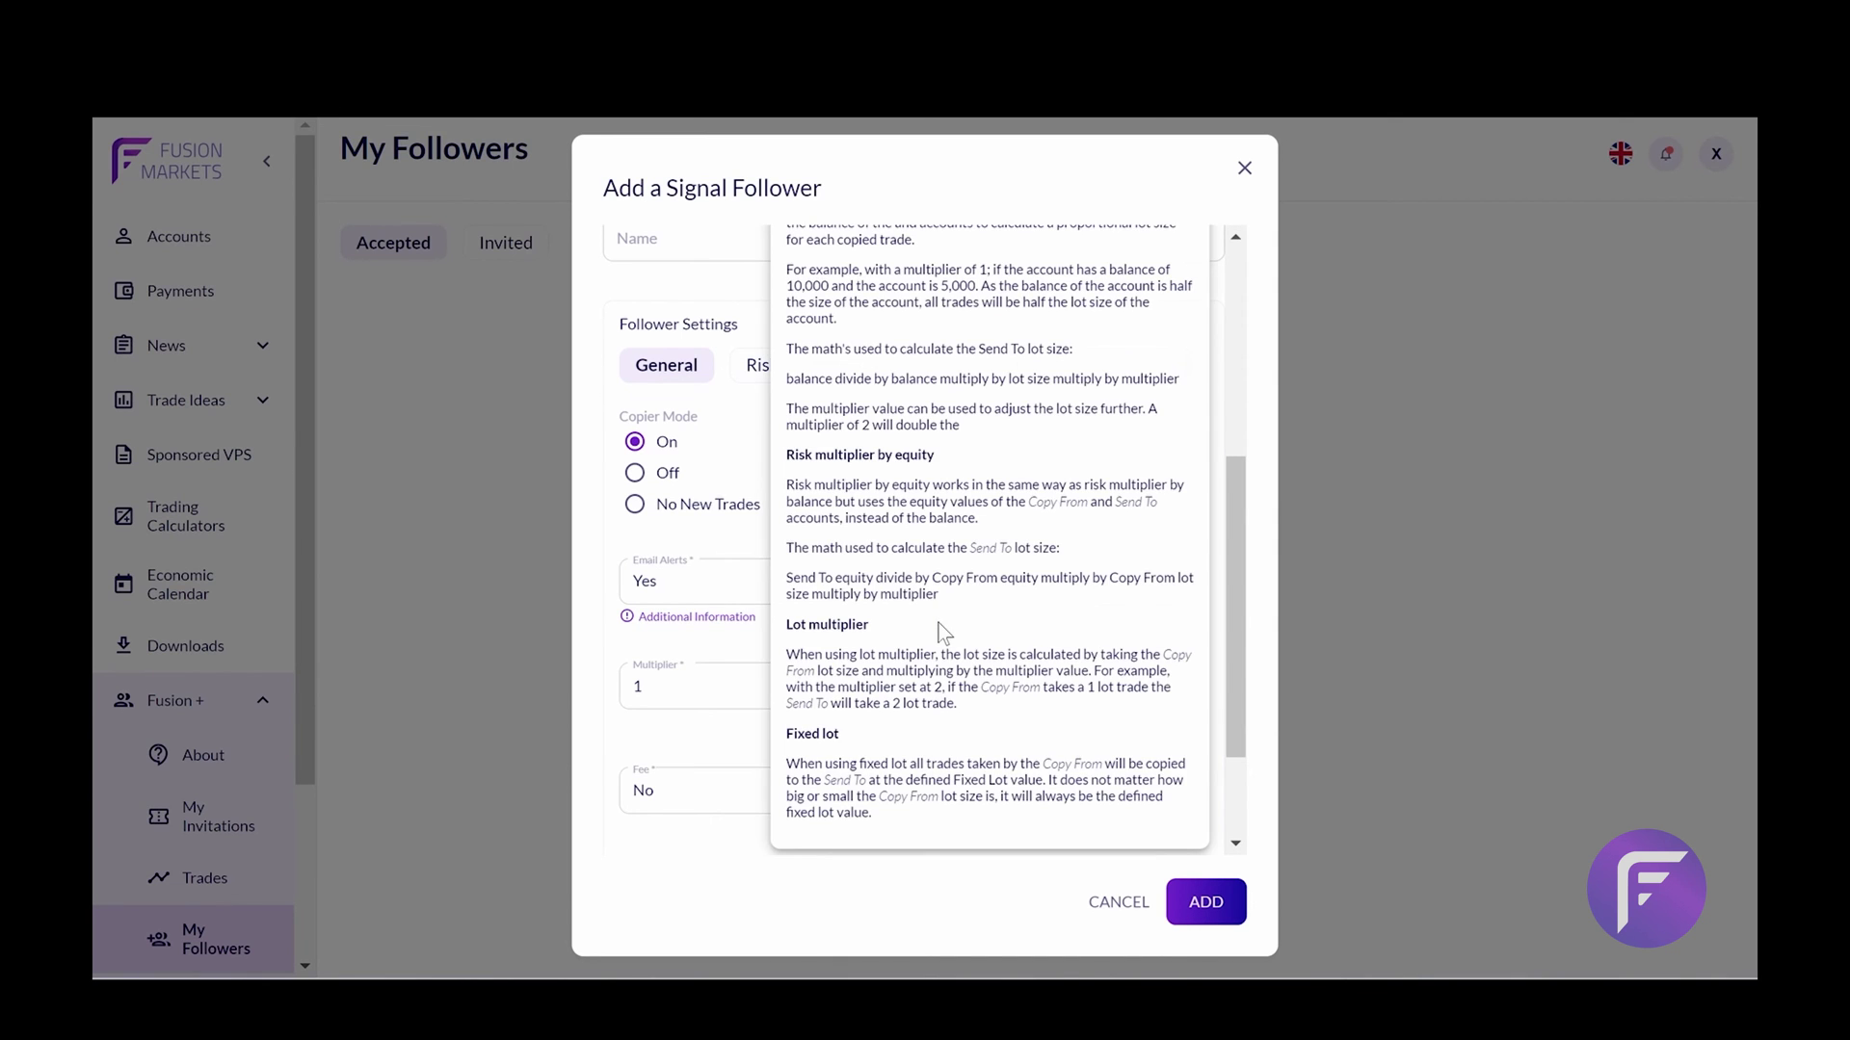
left_click(753, 552)
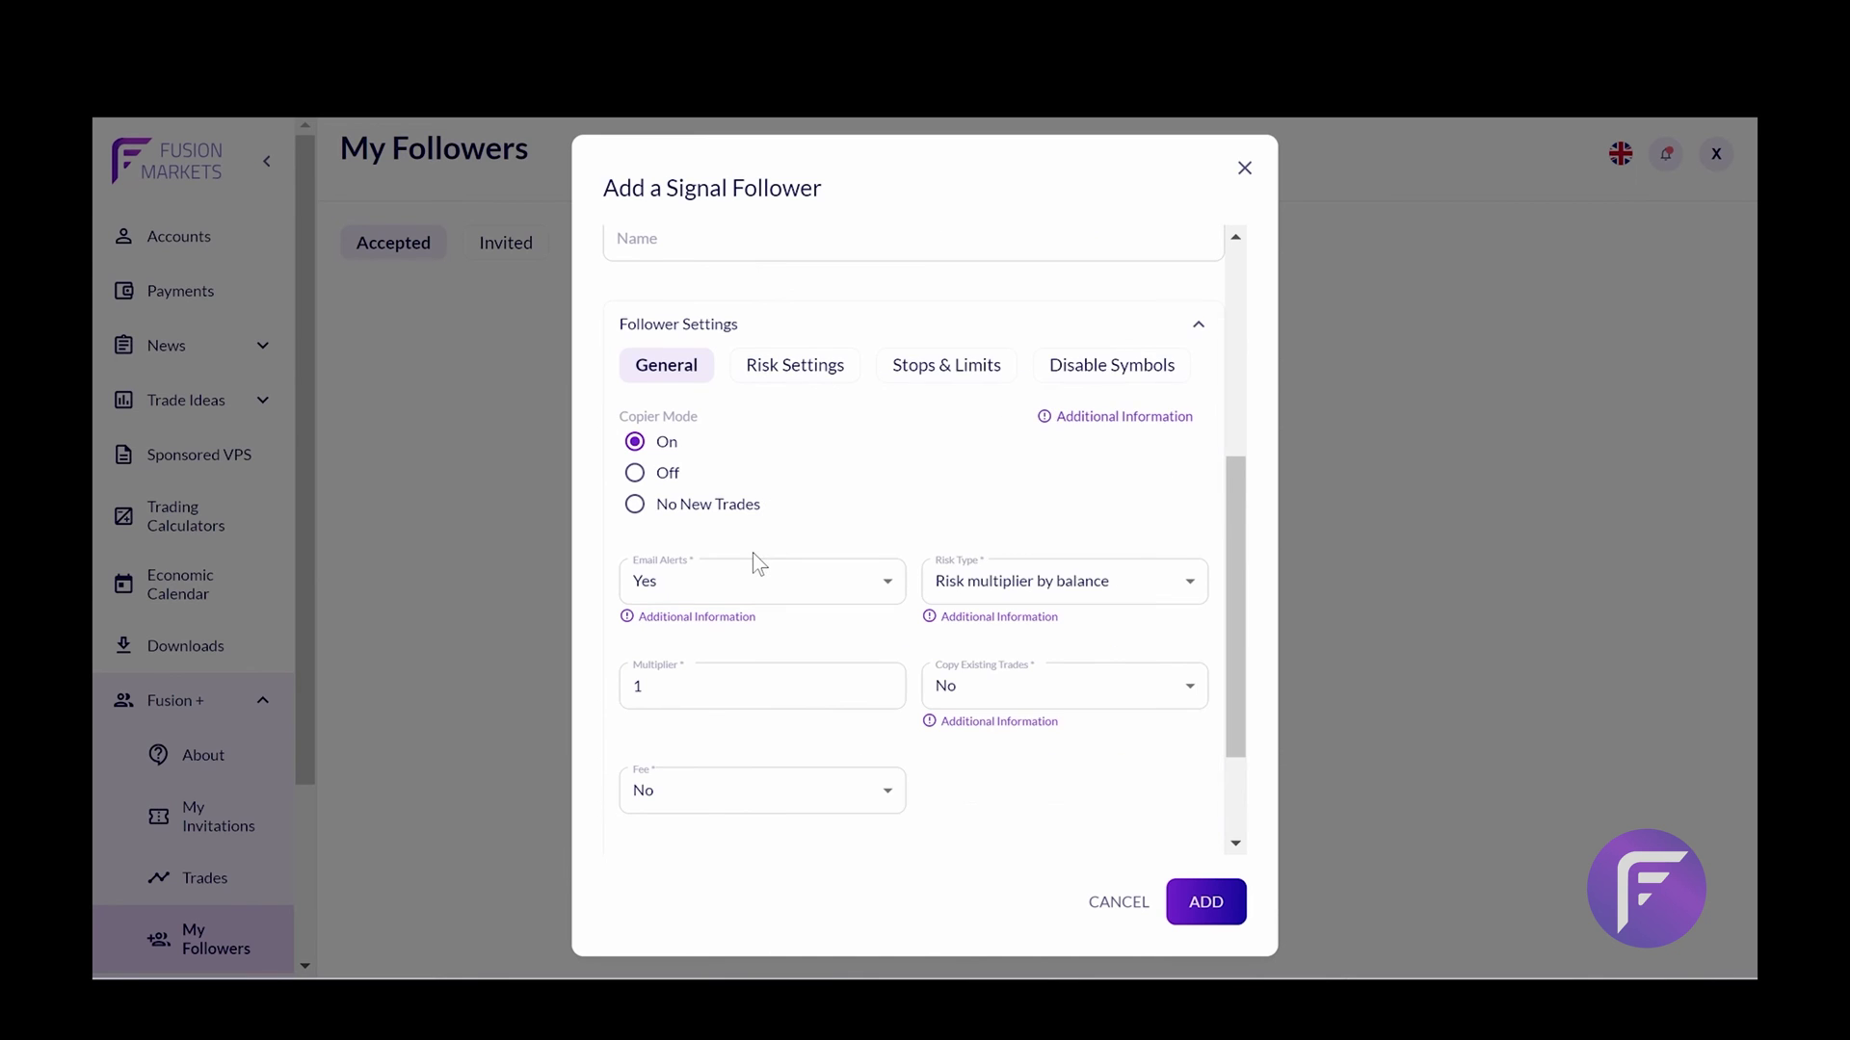
Edit the Multiplier field, replacing the value 1 with 0.5
scroll(753, 552, "down", 1)
left_click(753, 572)
key("BackSpace")
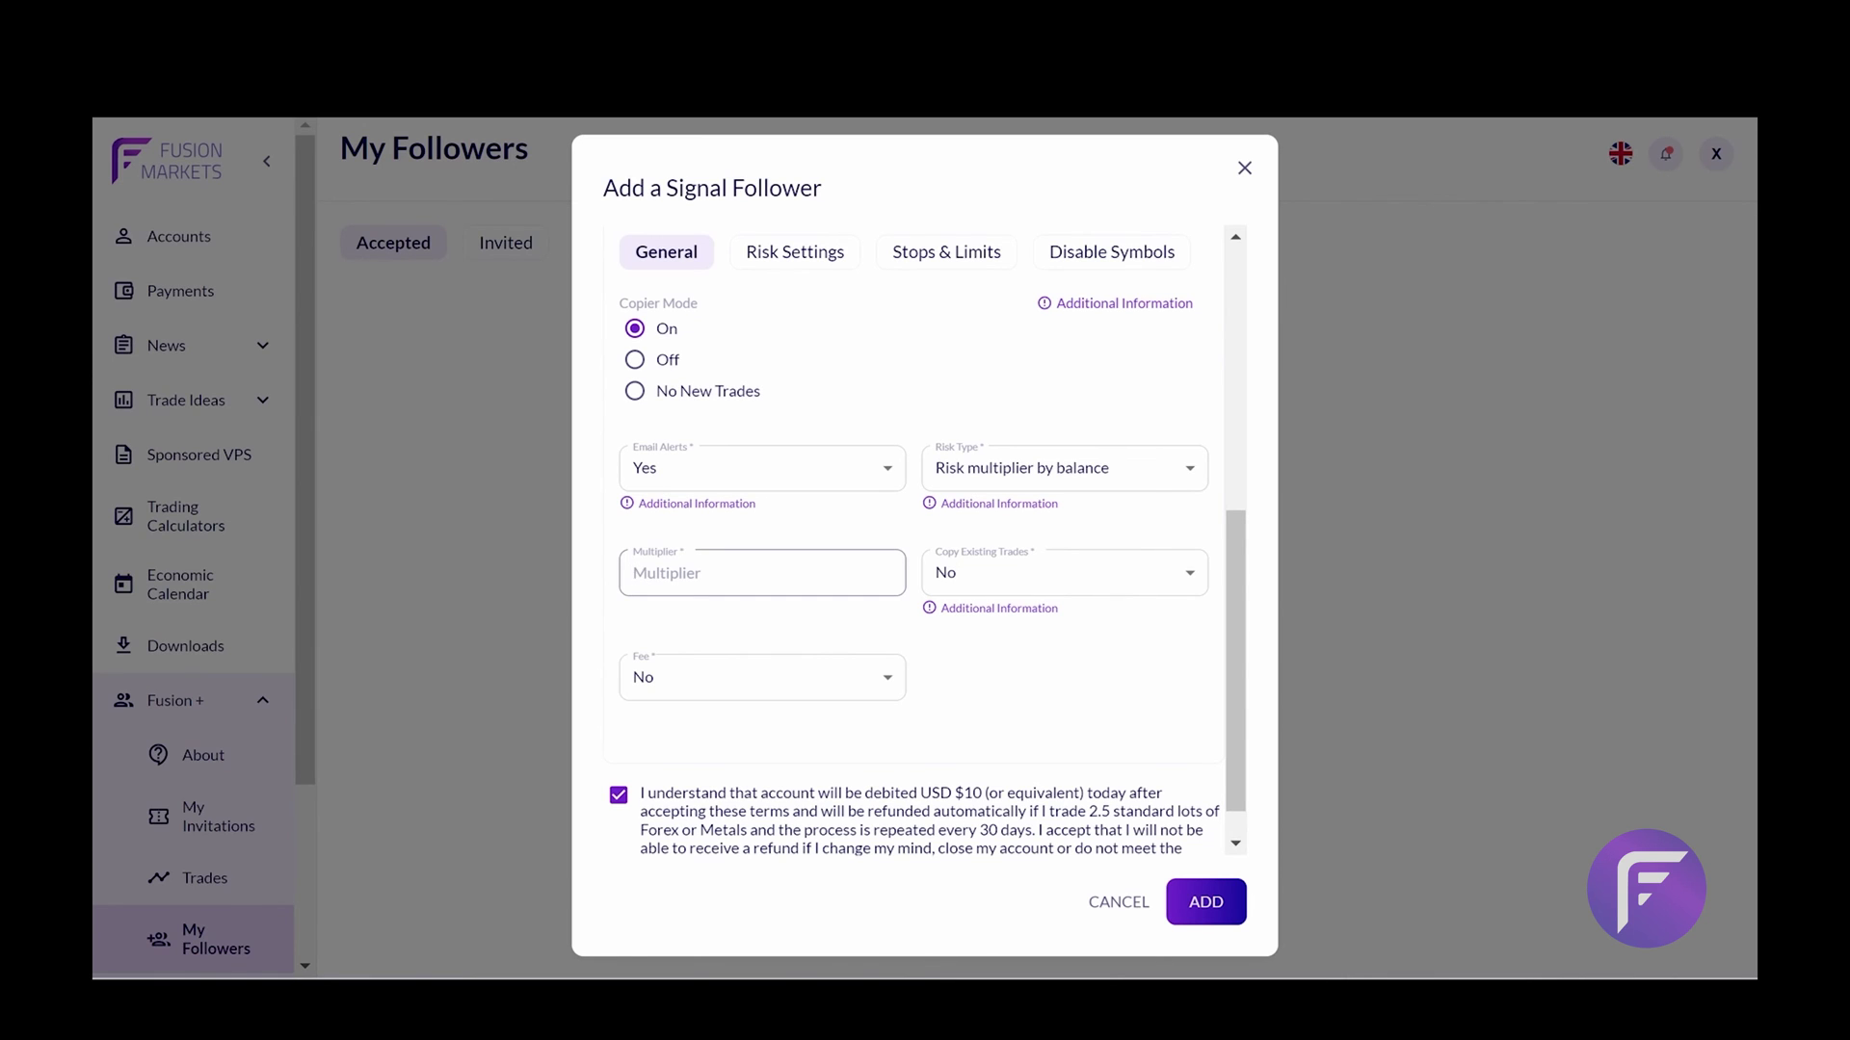
type("0.5")
left_click(854, 533)
Set Fee to Yes, with the Fee % at 10%
scroll(941, 649, "down", 1)
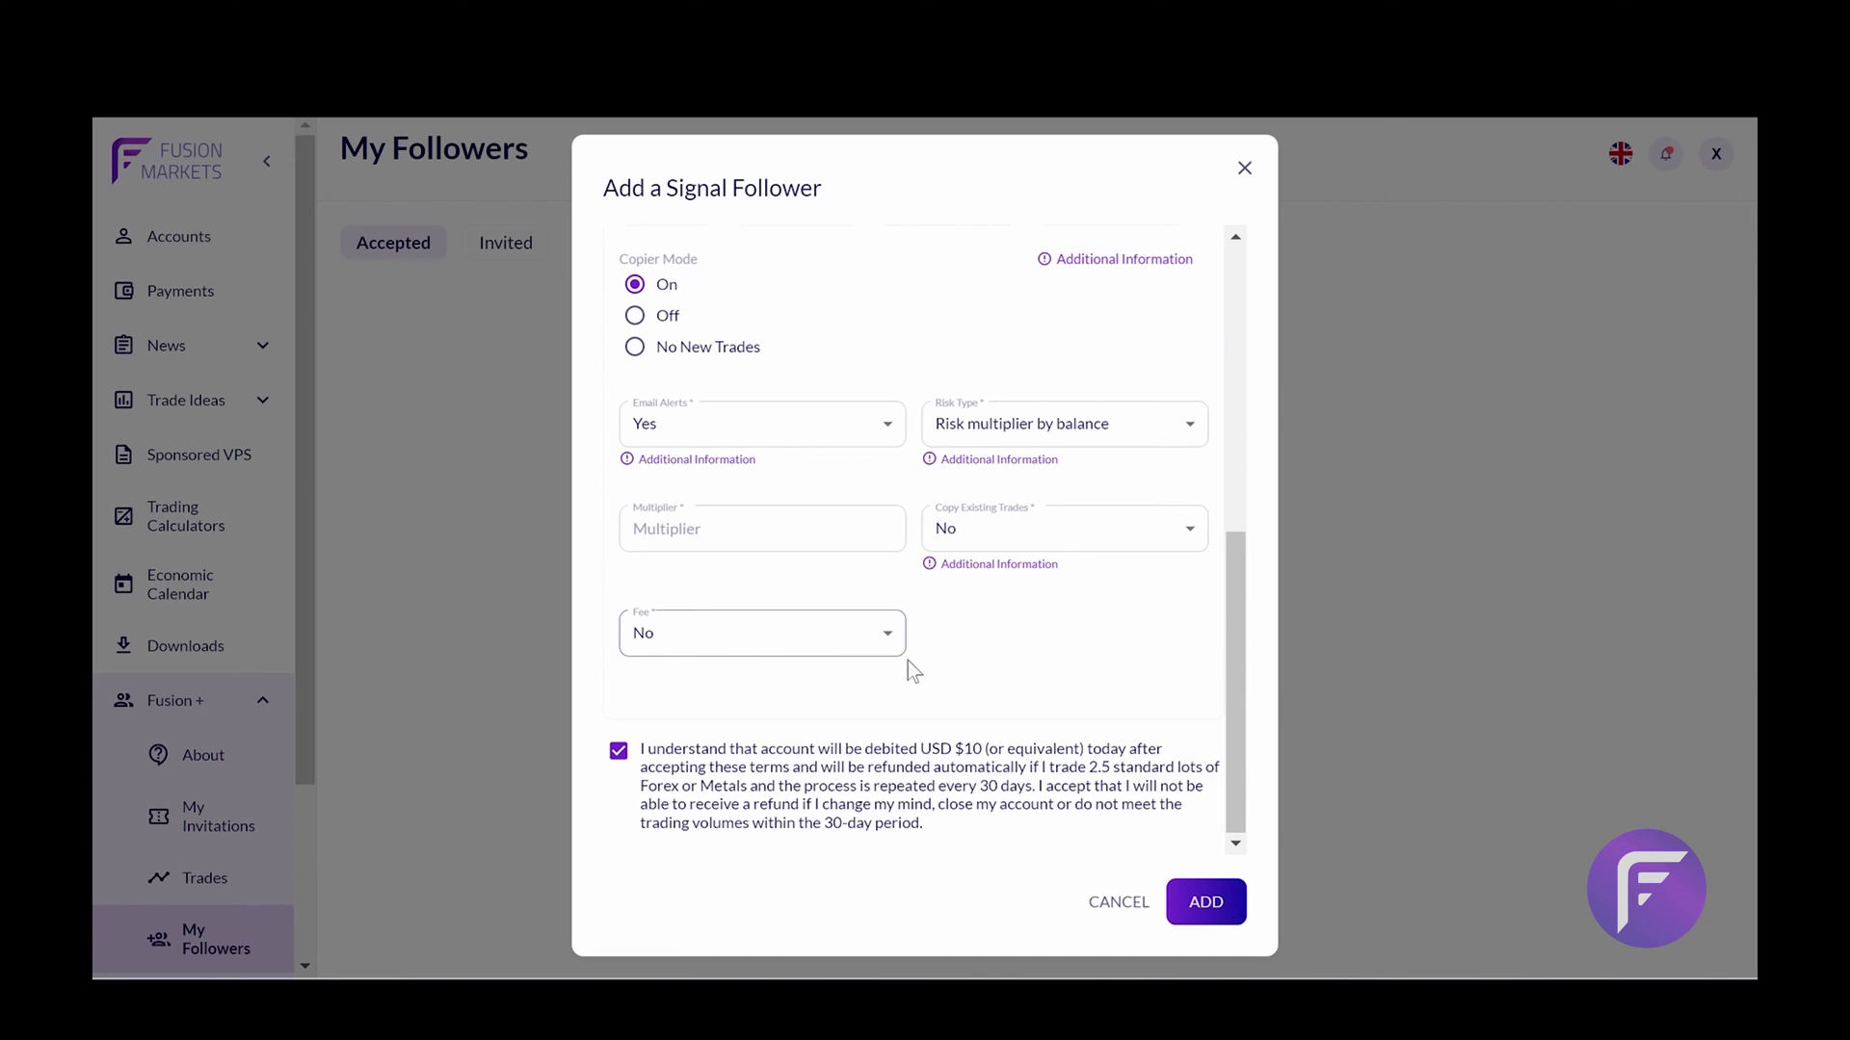
left_click(869, 636)
left_click(796, 678)
left_click(984, 638)
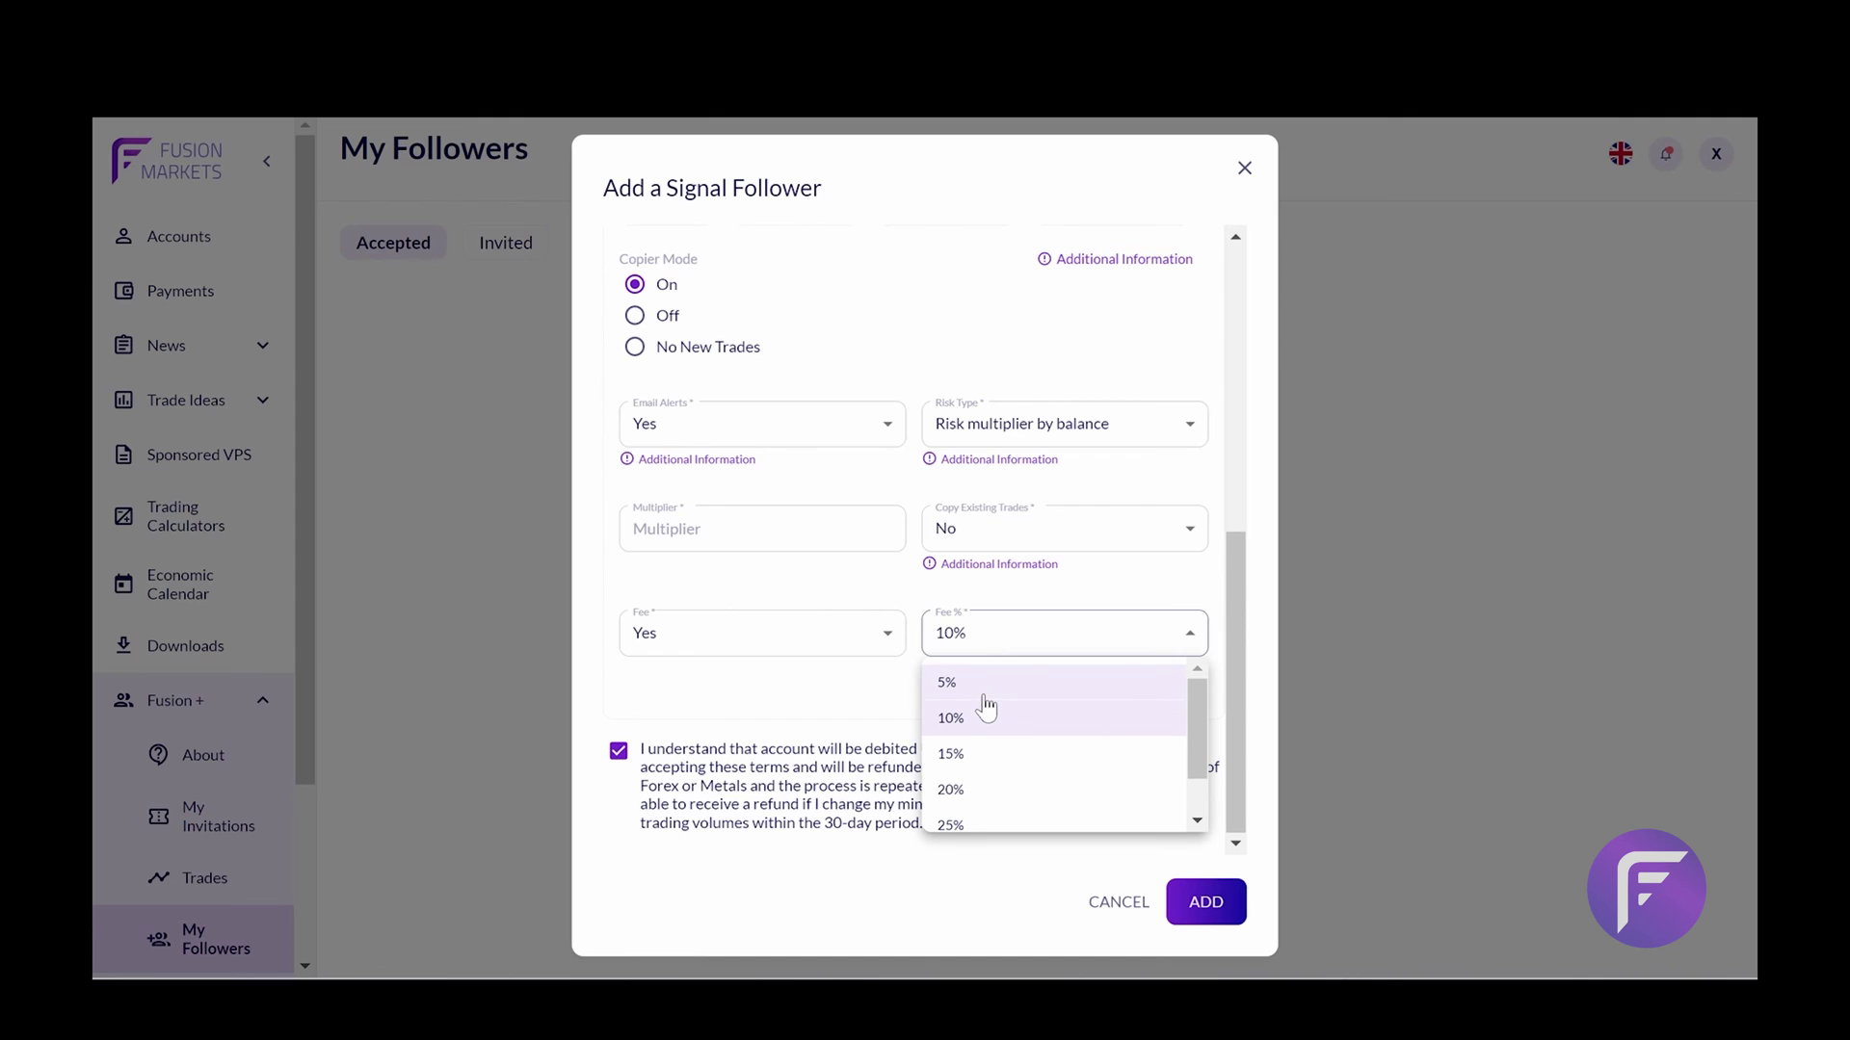
scroll(992, 788, "down", 1)
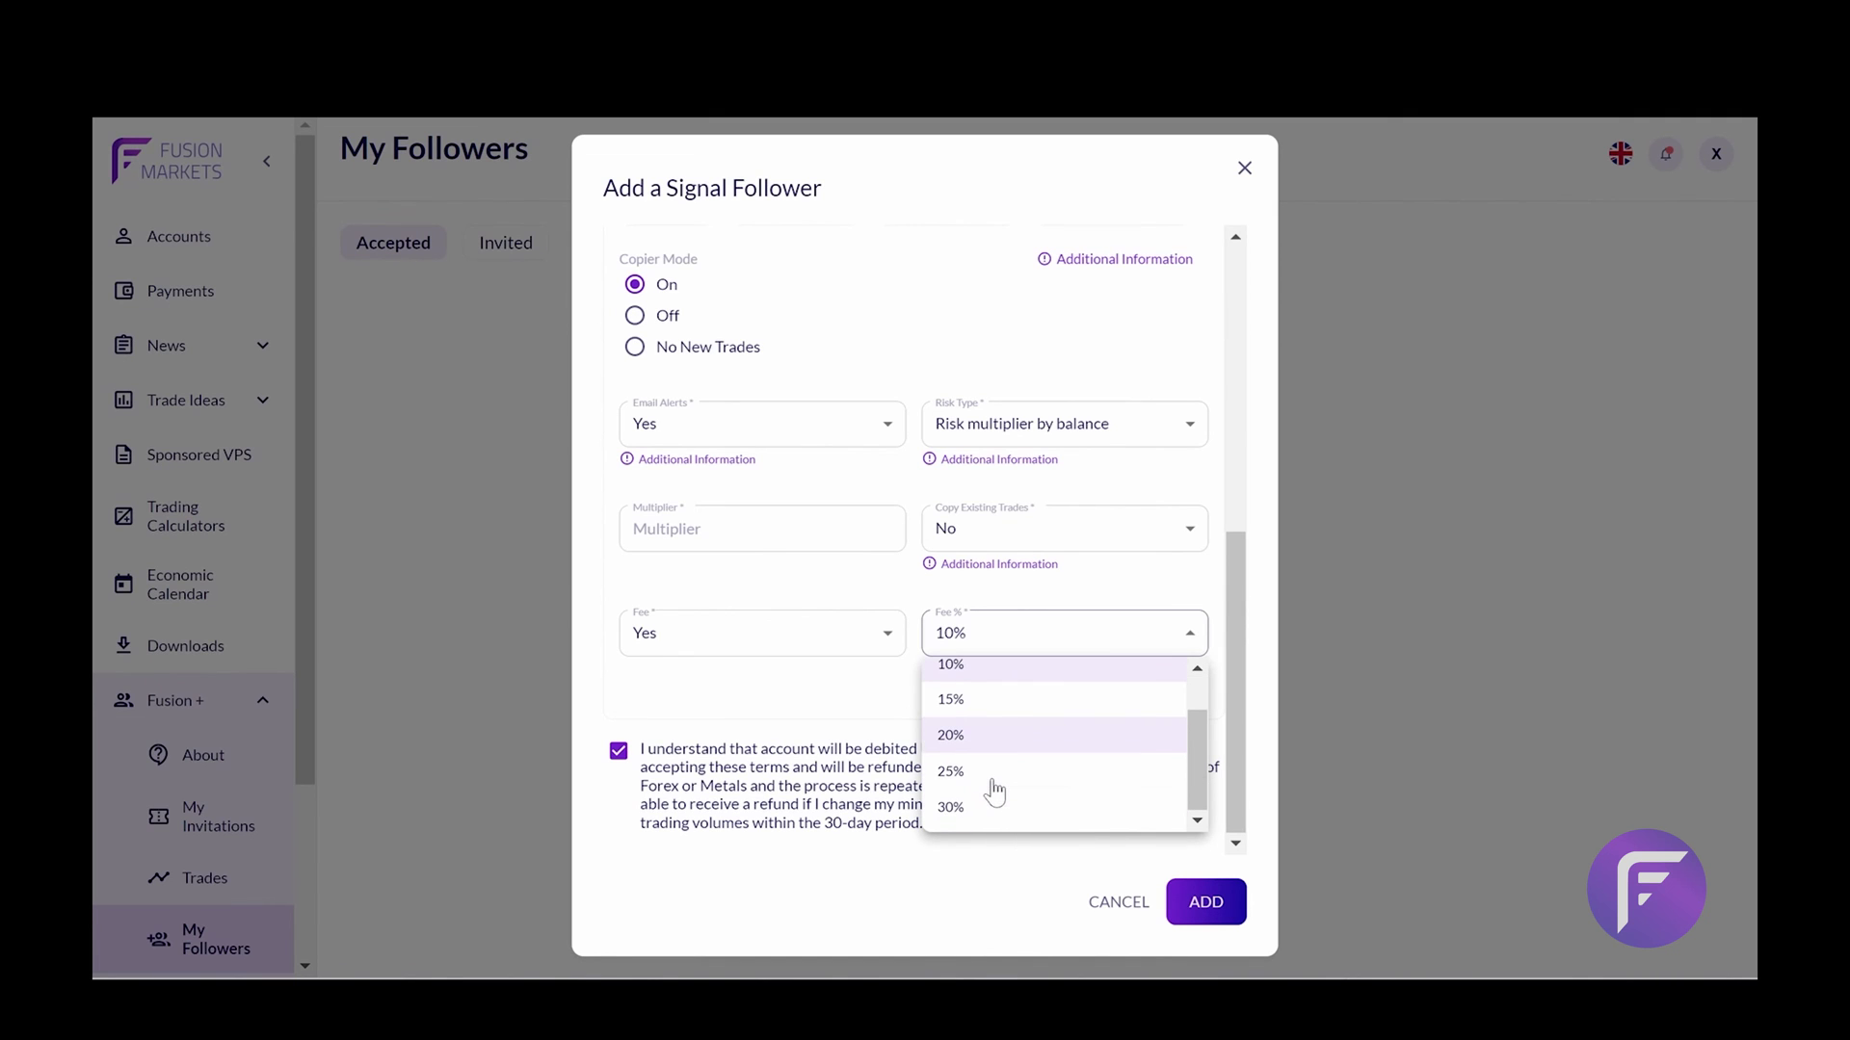
Keep the fee at 10% and switch to the follower's Risk Settings
left_click(788, 653)
scroll(789, 661, "up", 5)
left_click(795, 563)
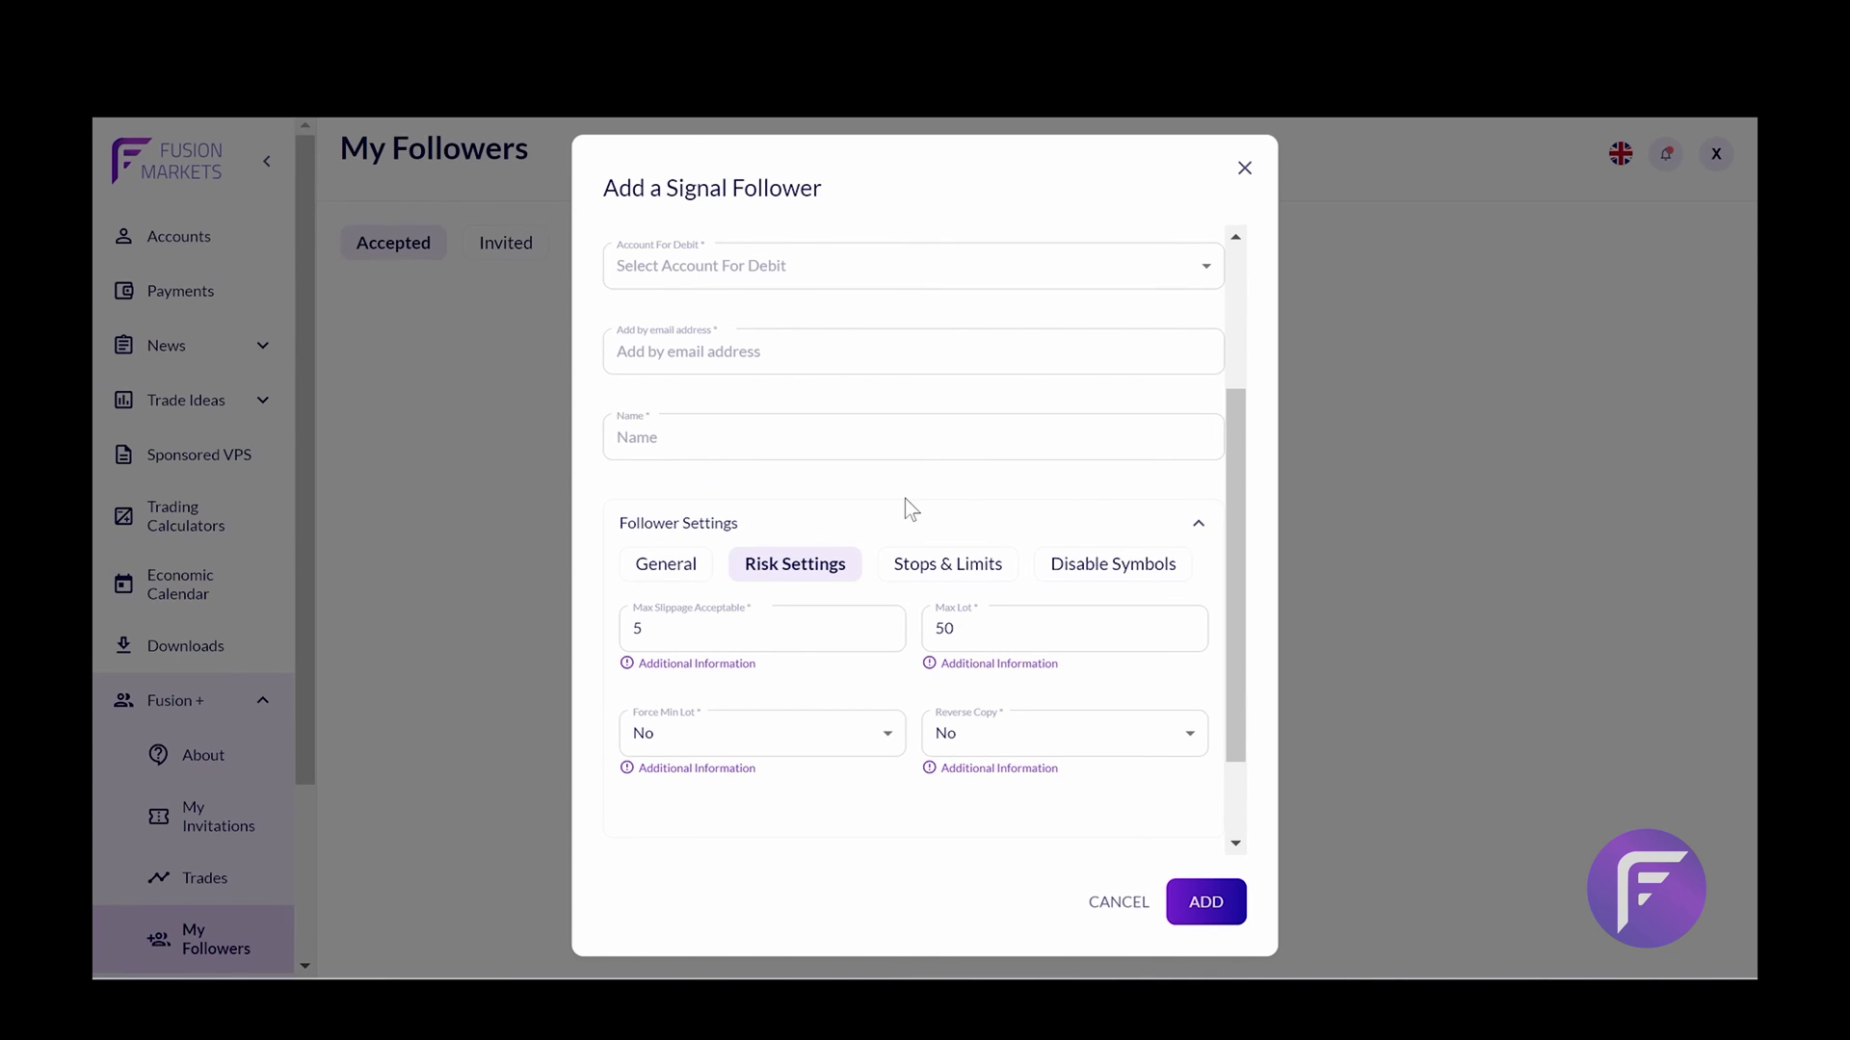
scroll(844, 639, "down", 2)
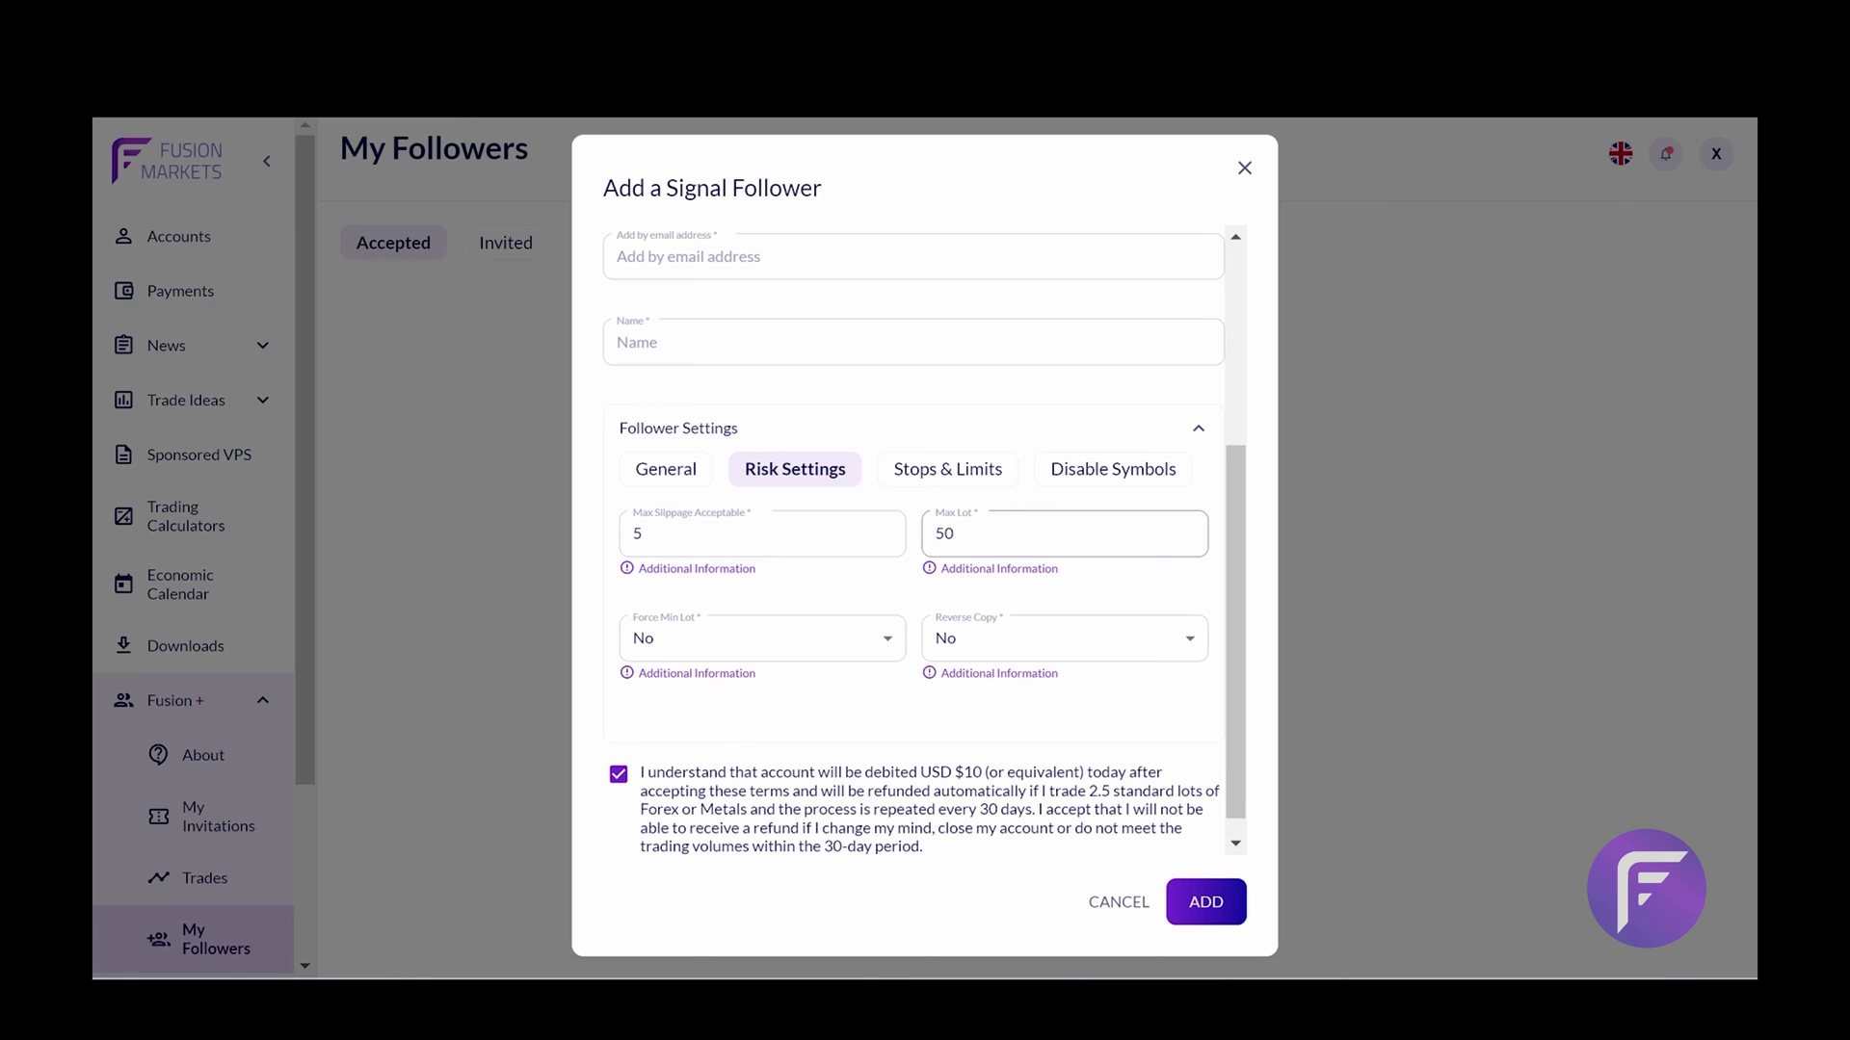
Set Force Min Lot to Yes while leaving Reverse Copy at No
left_click(841, 651)
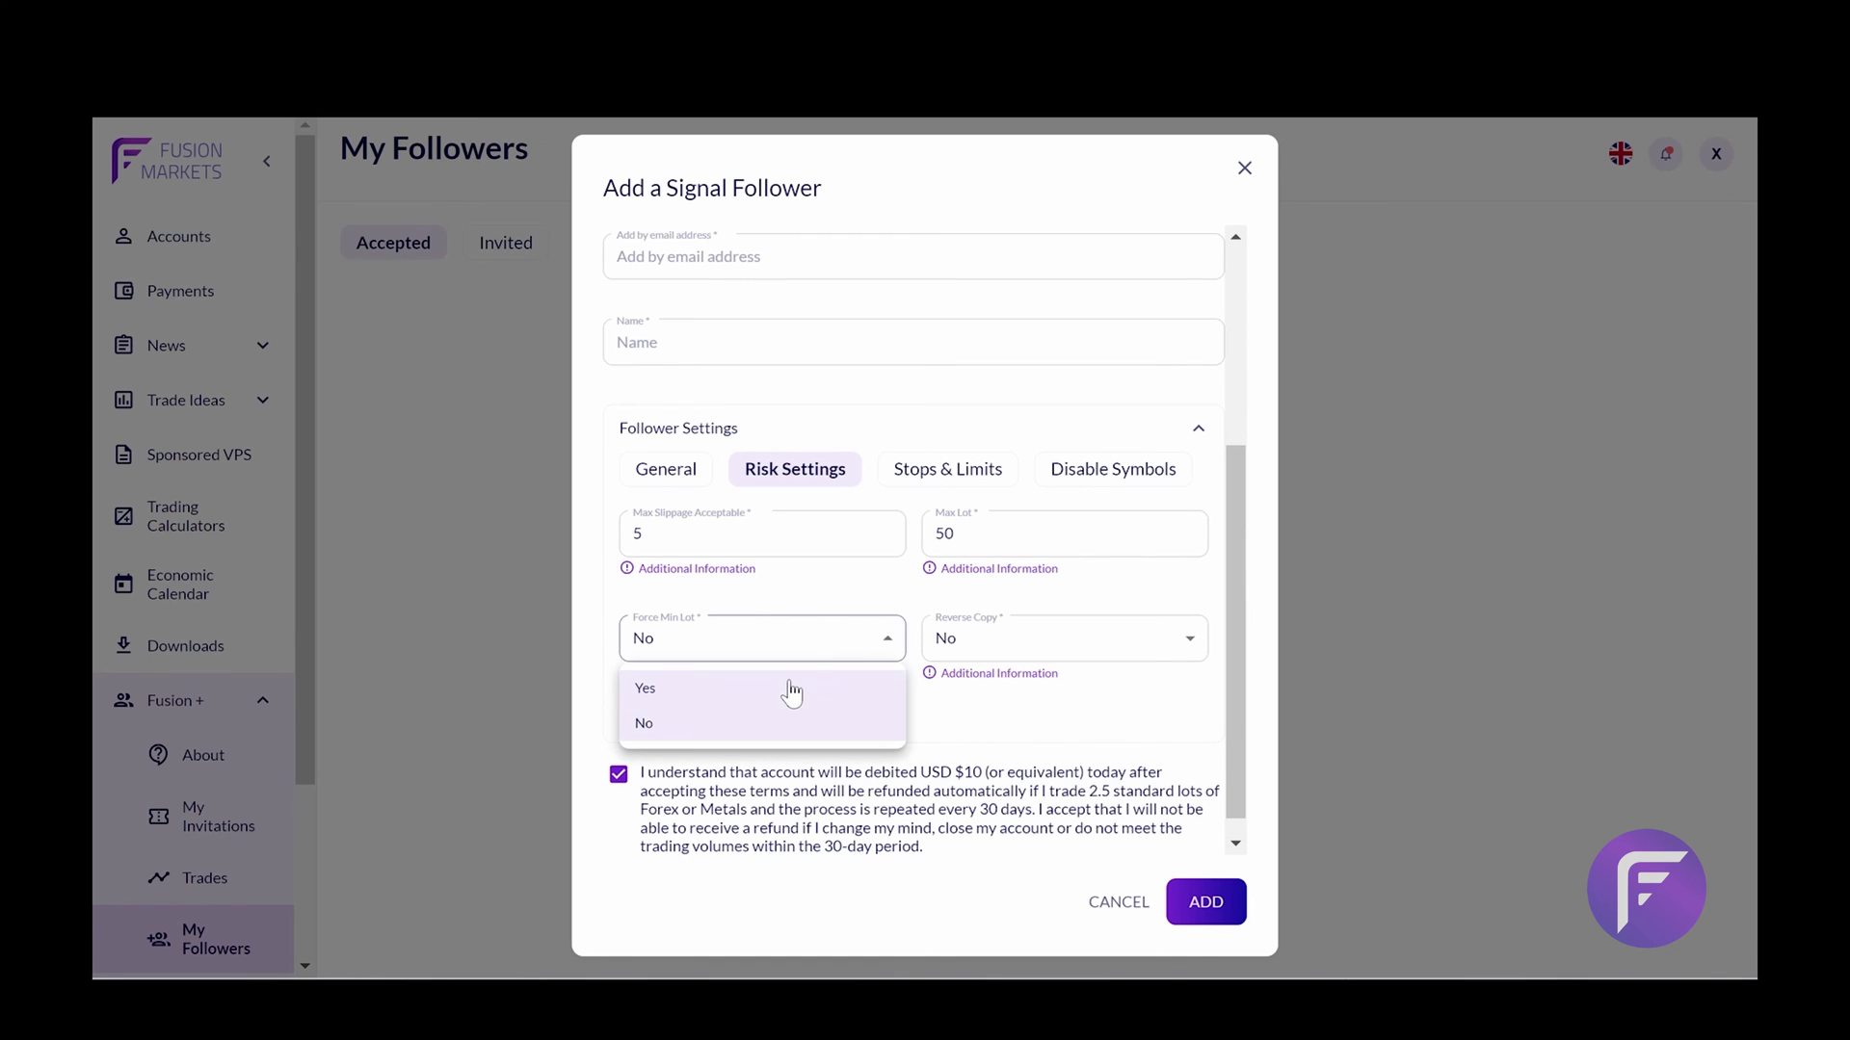
left_click(791, 685)
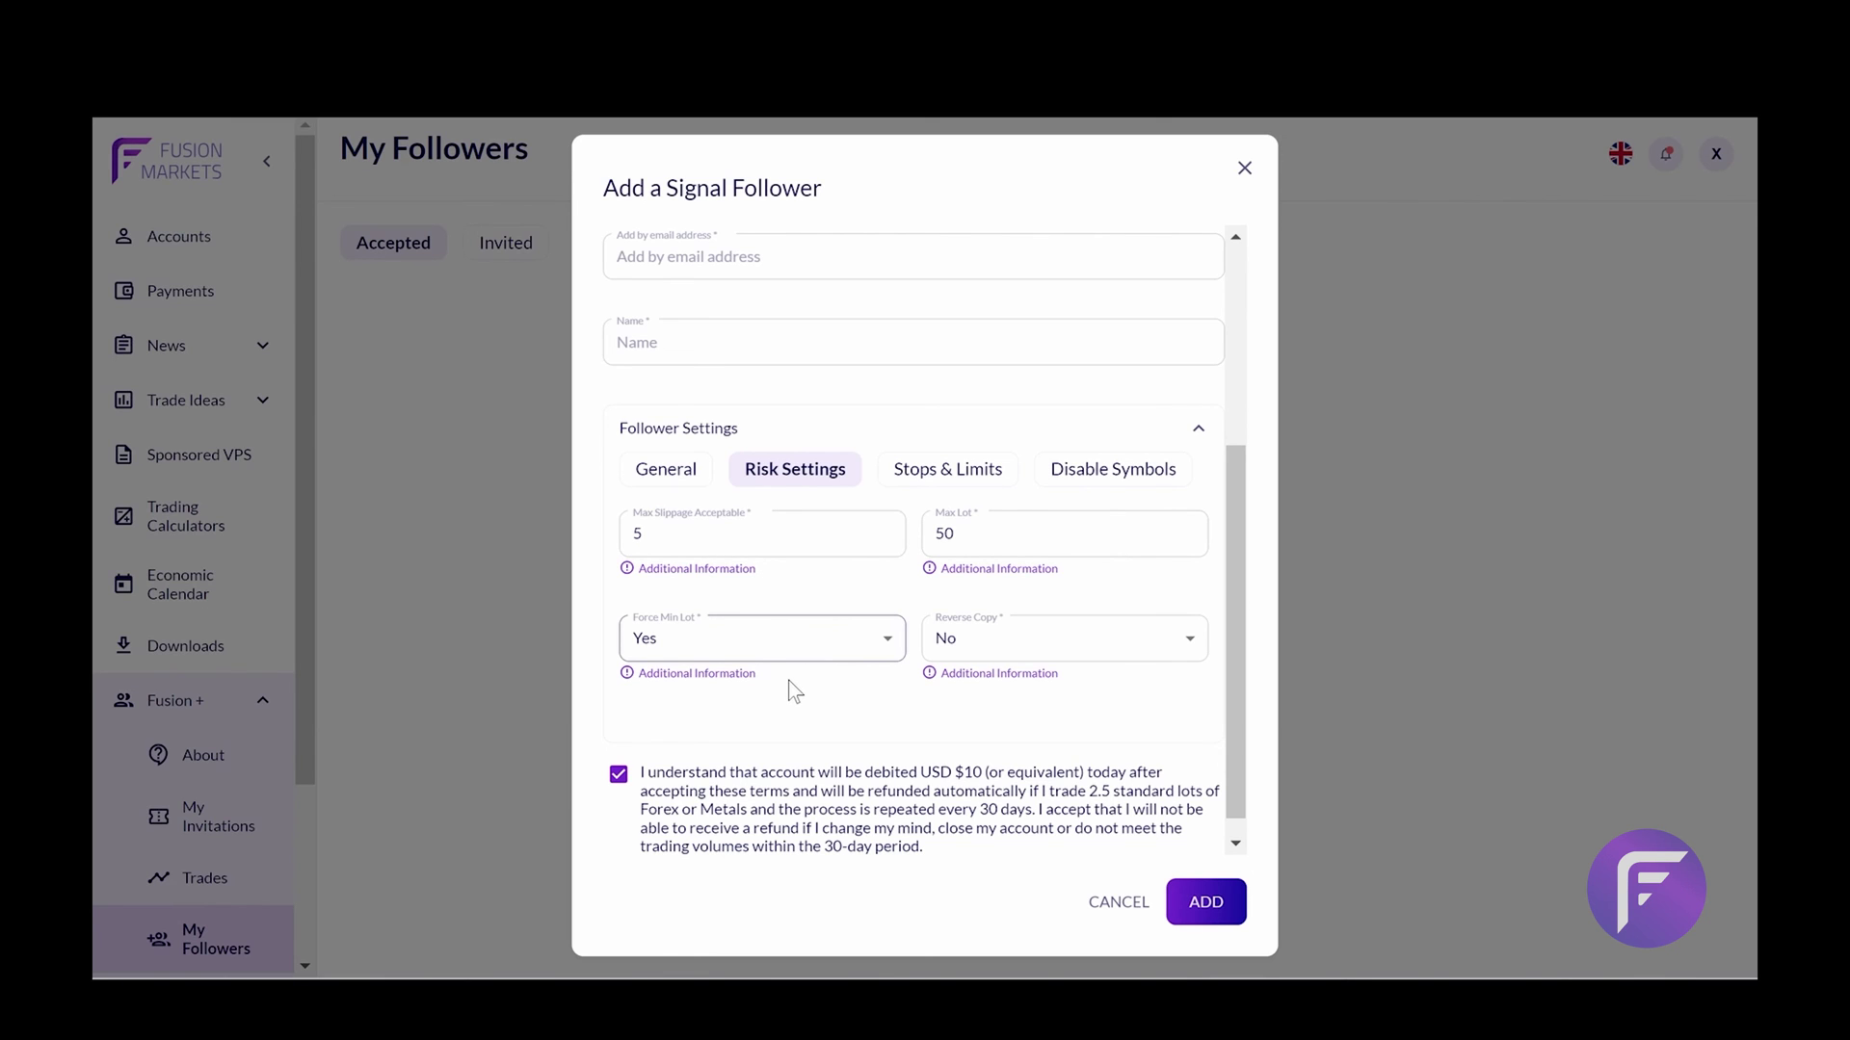
left_click(963, 638)
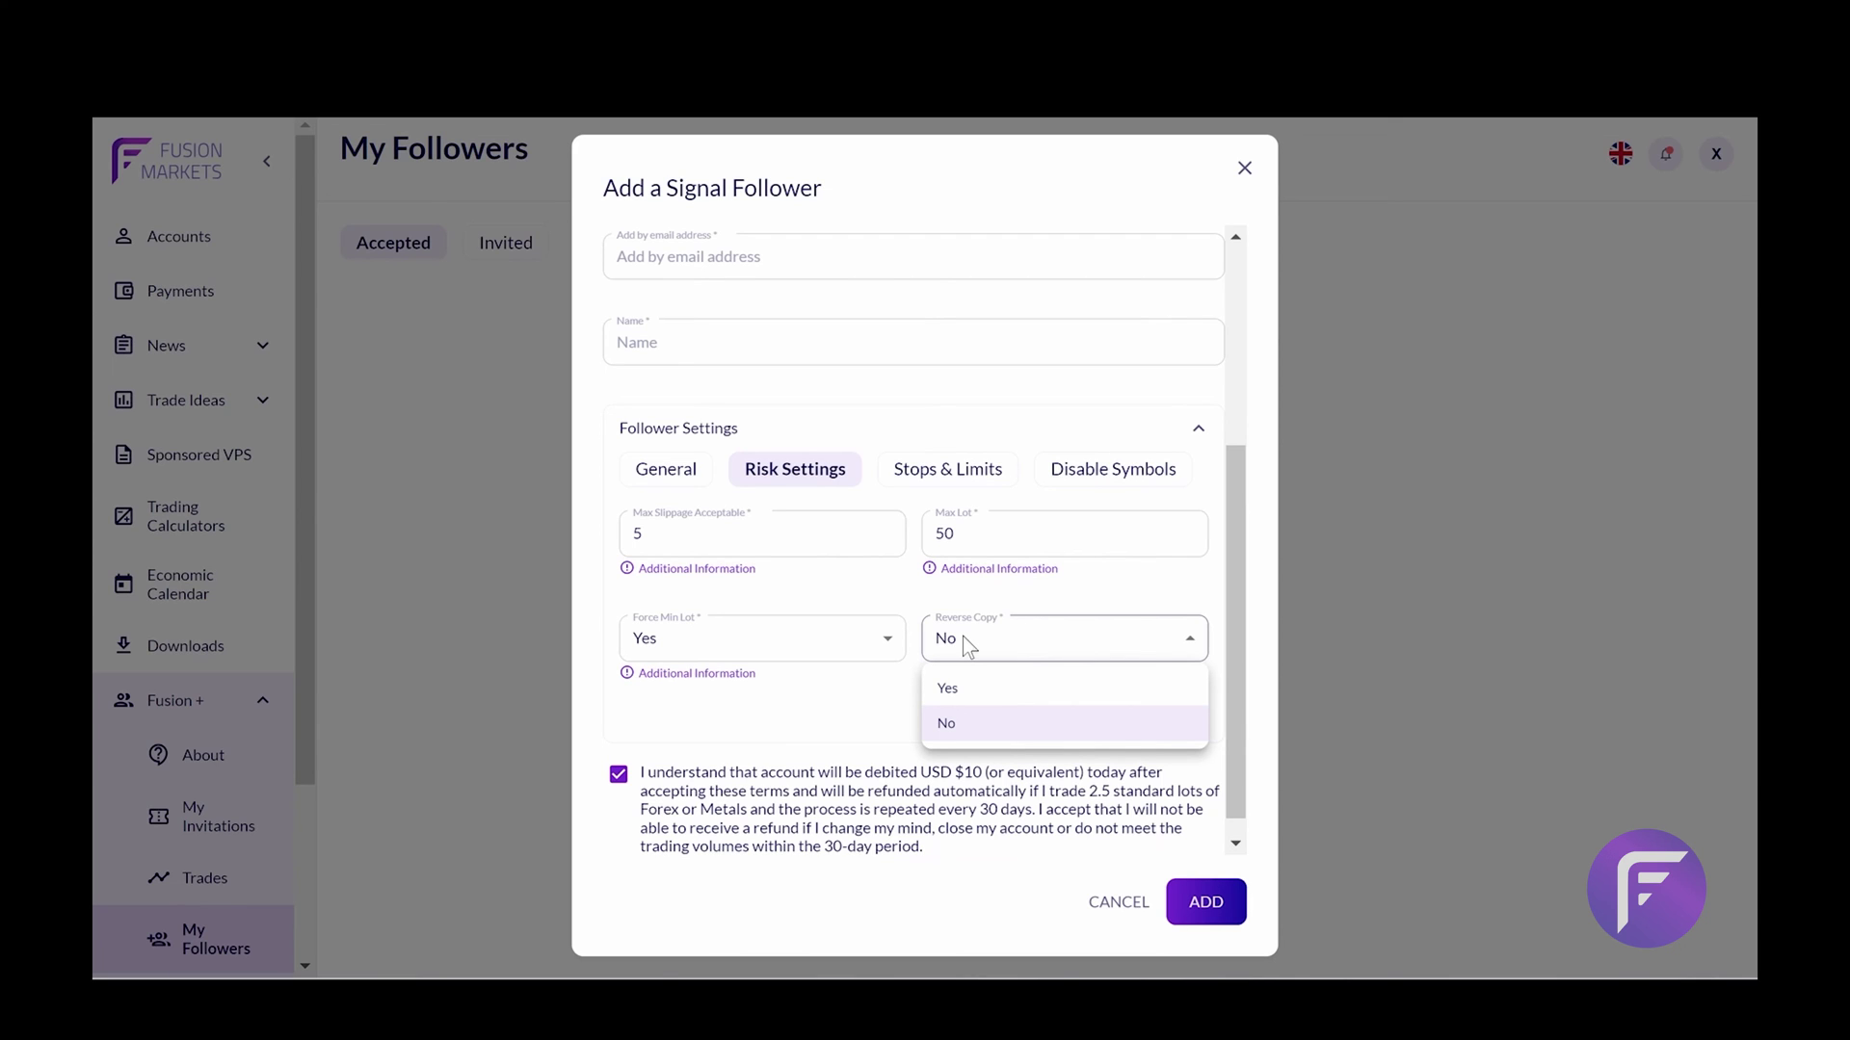
left_click(872, 737)
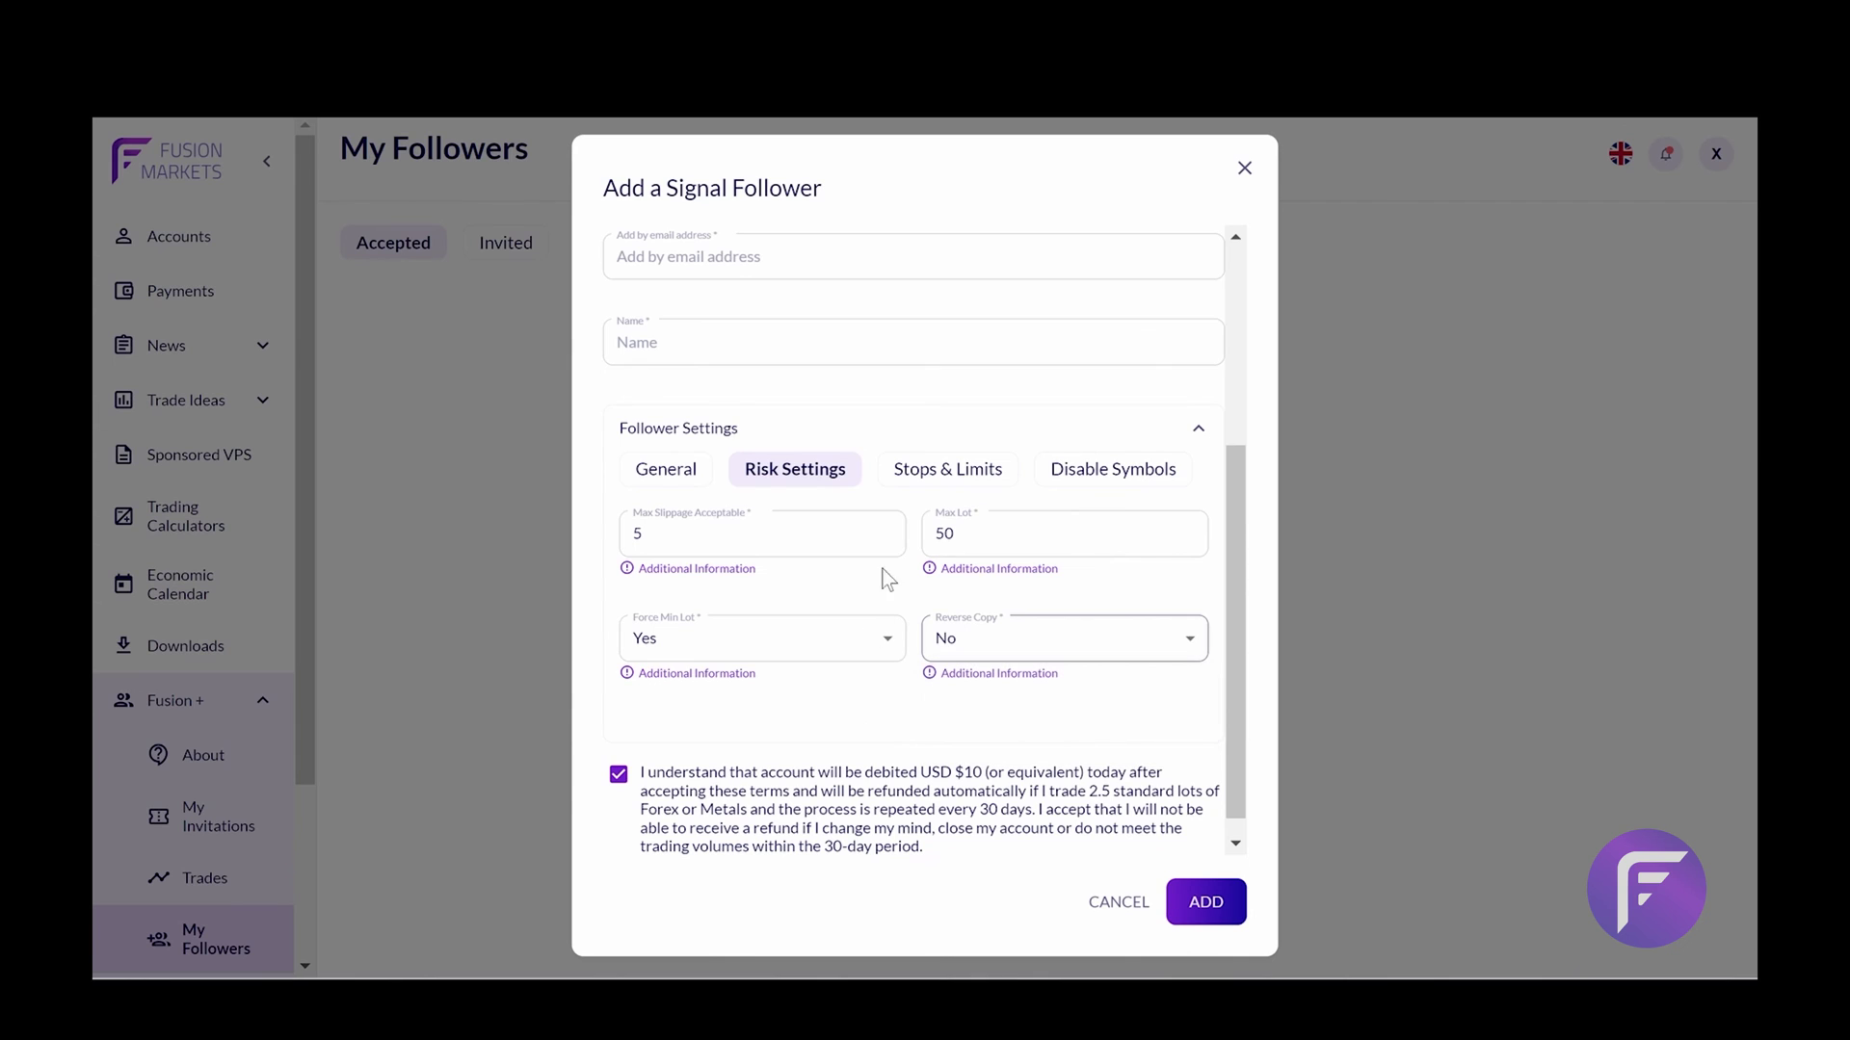
In Stops & Limits, set Copy Stop Loss and Copy Take Profit to Yes
left_click(906, 472)
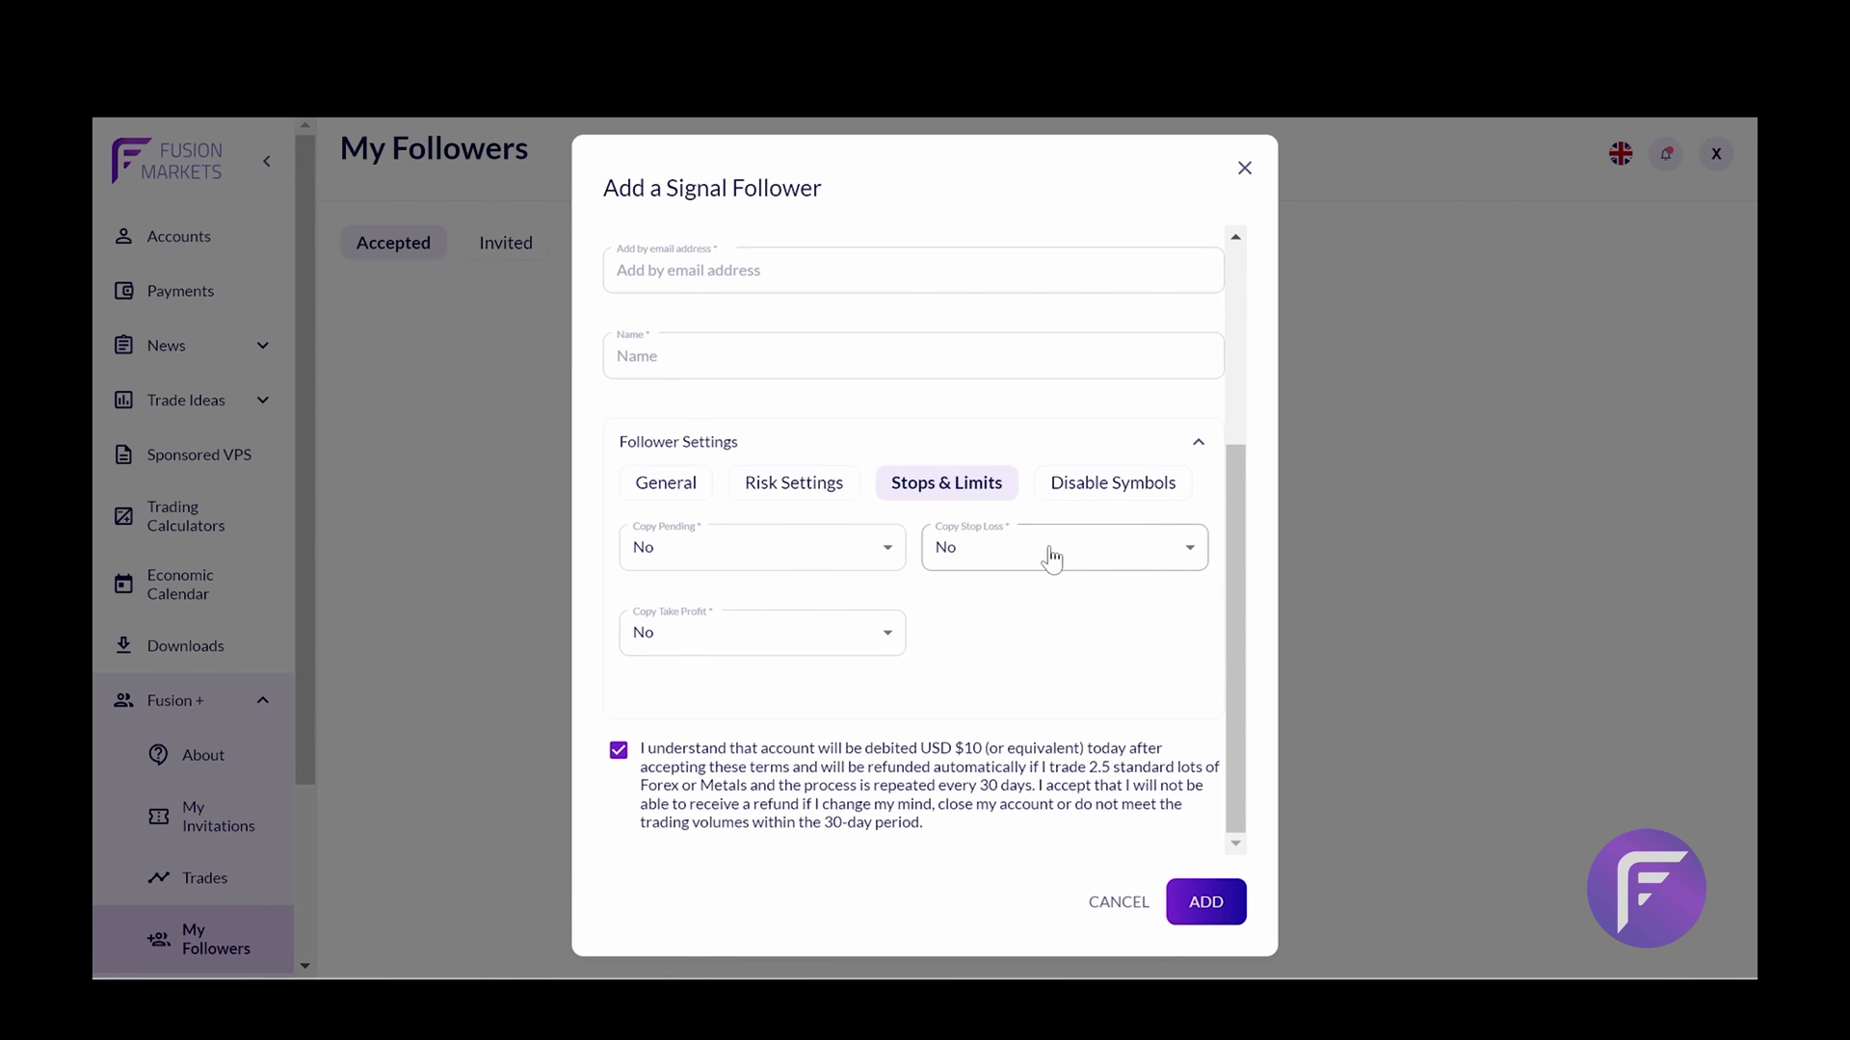
left_click(958, 557)
left_click(945, 597)
left_click(865, 630)
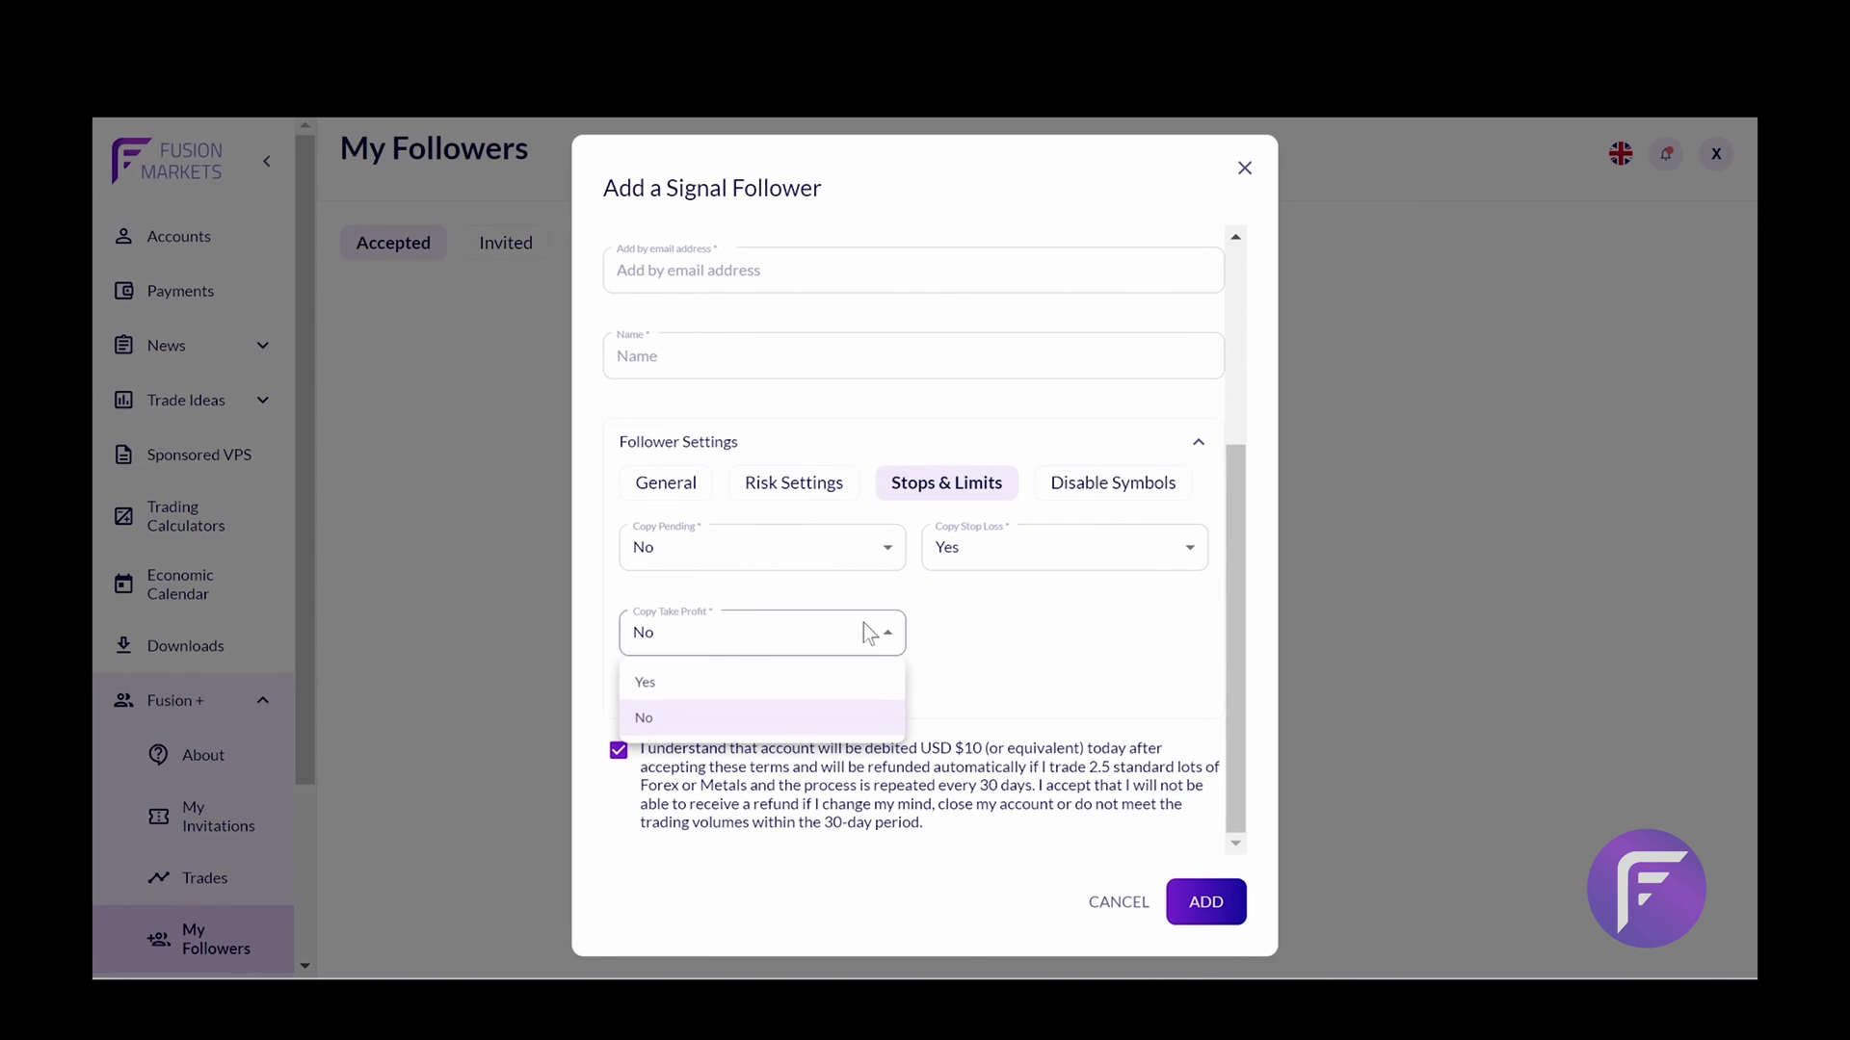
left_click(825, 686)
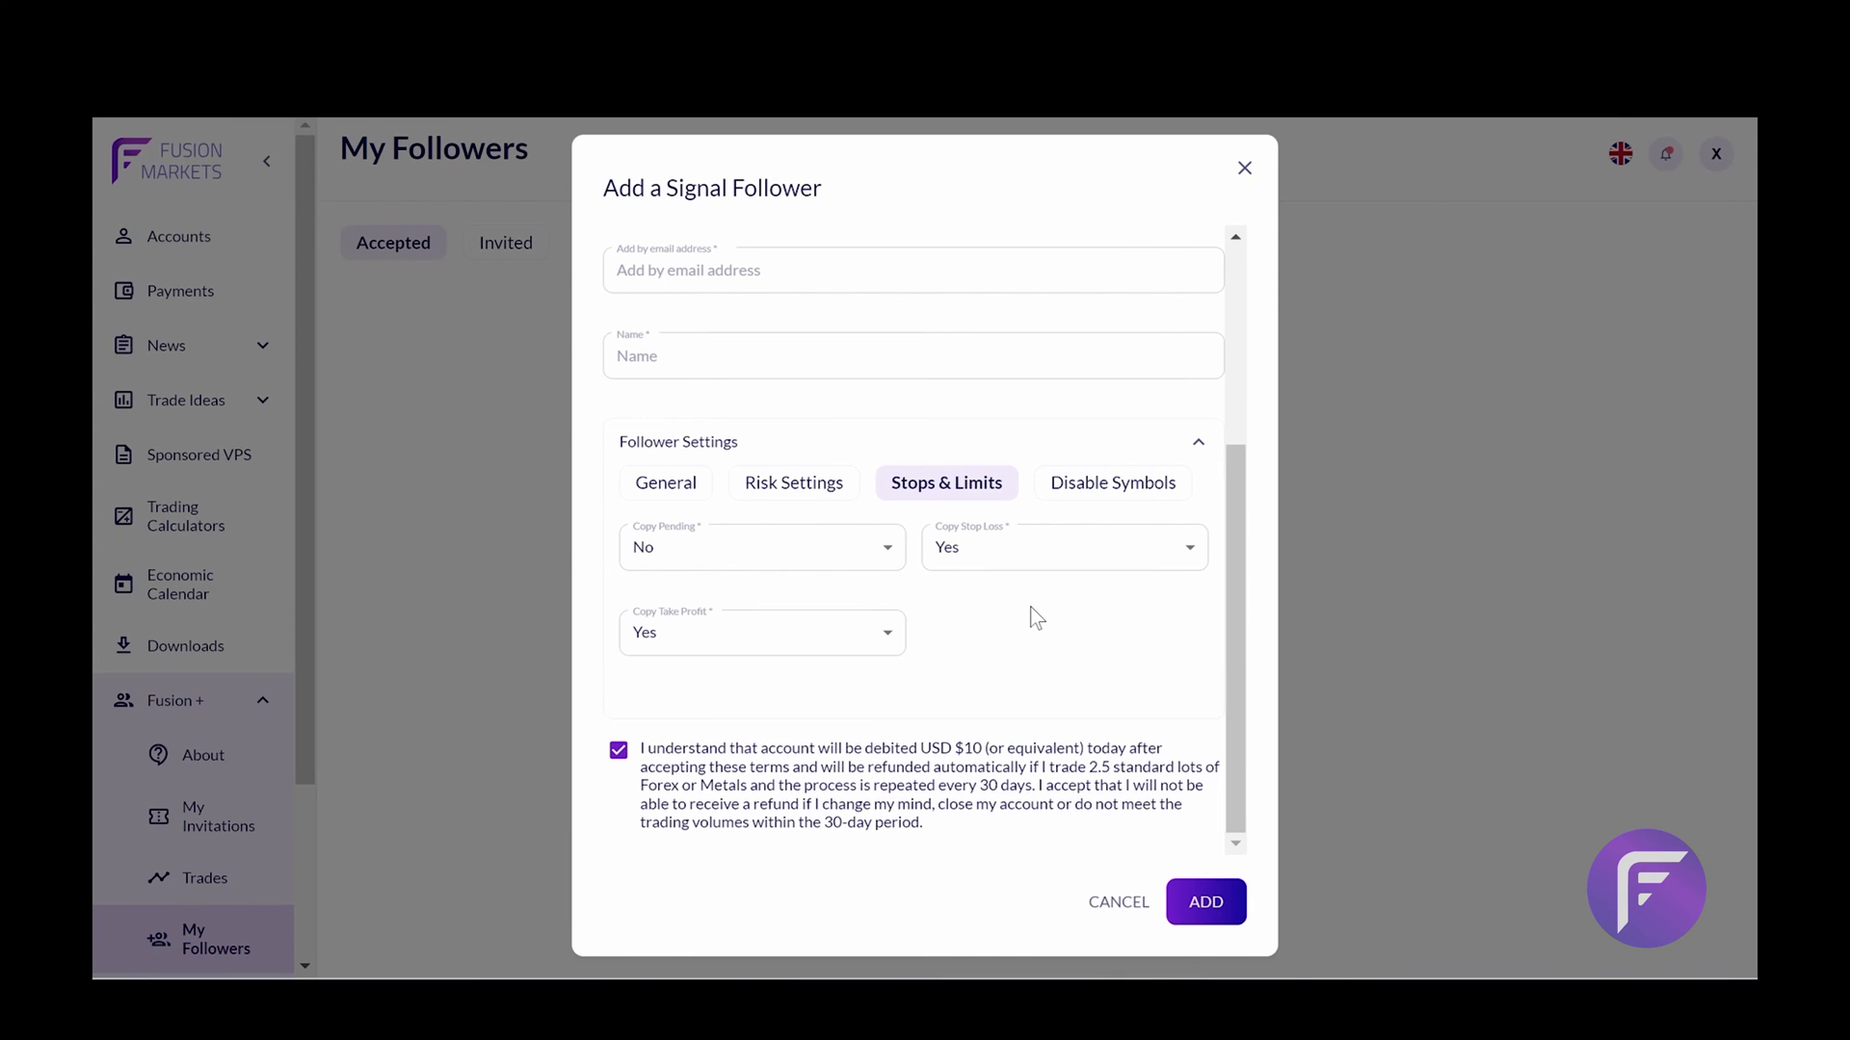
In Disable Symbols, briefly pick AUDCHF, then re-tick Enable All so no symbols are excluded
left_click(1088, 492)
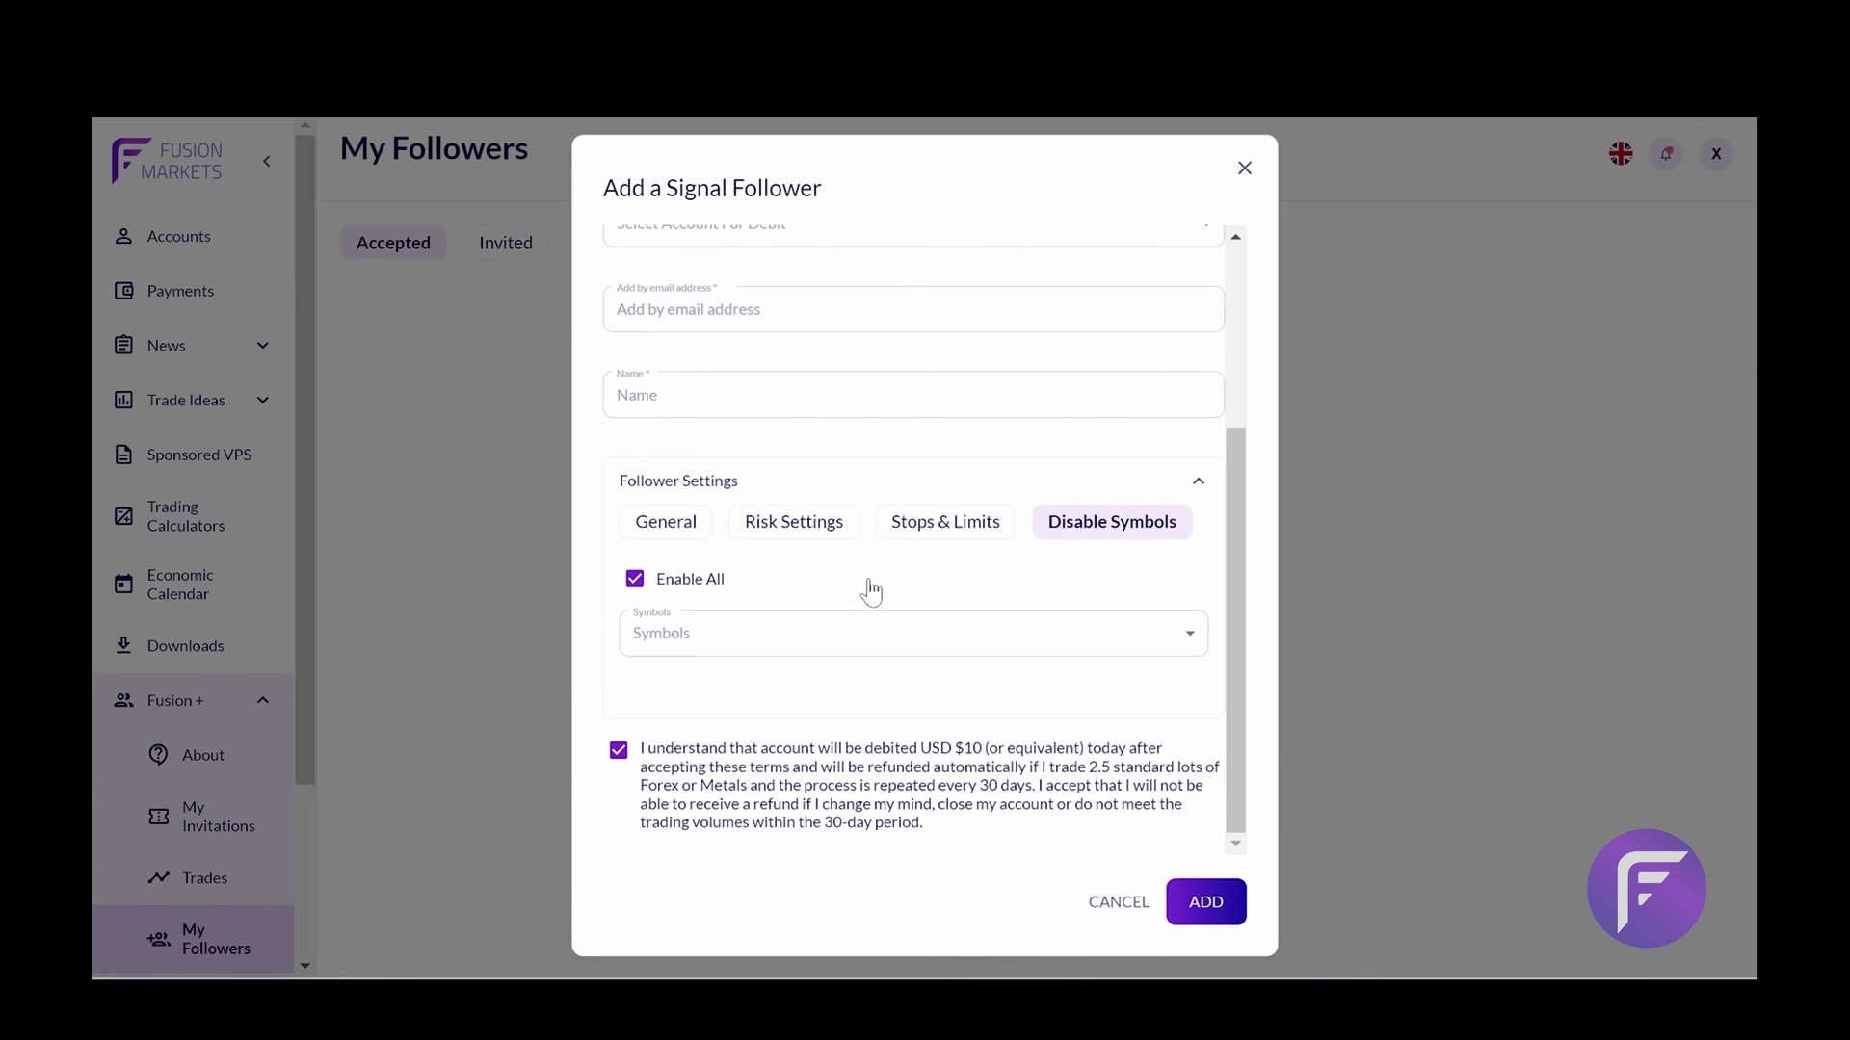
left_click(830, 631)
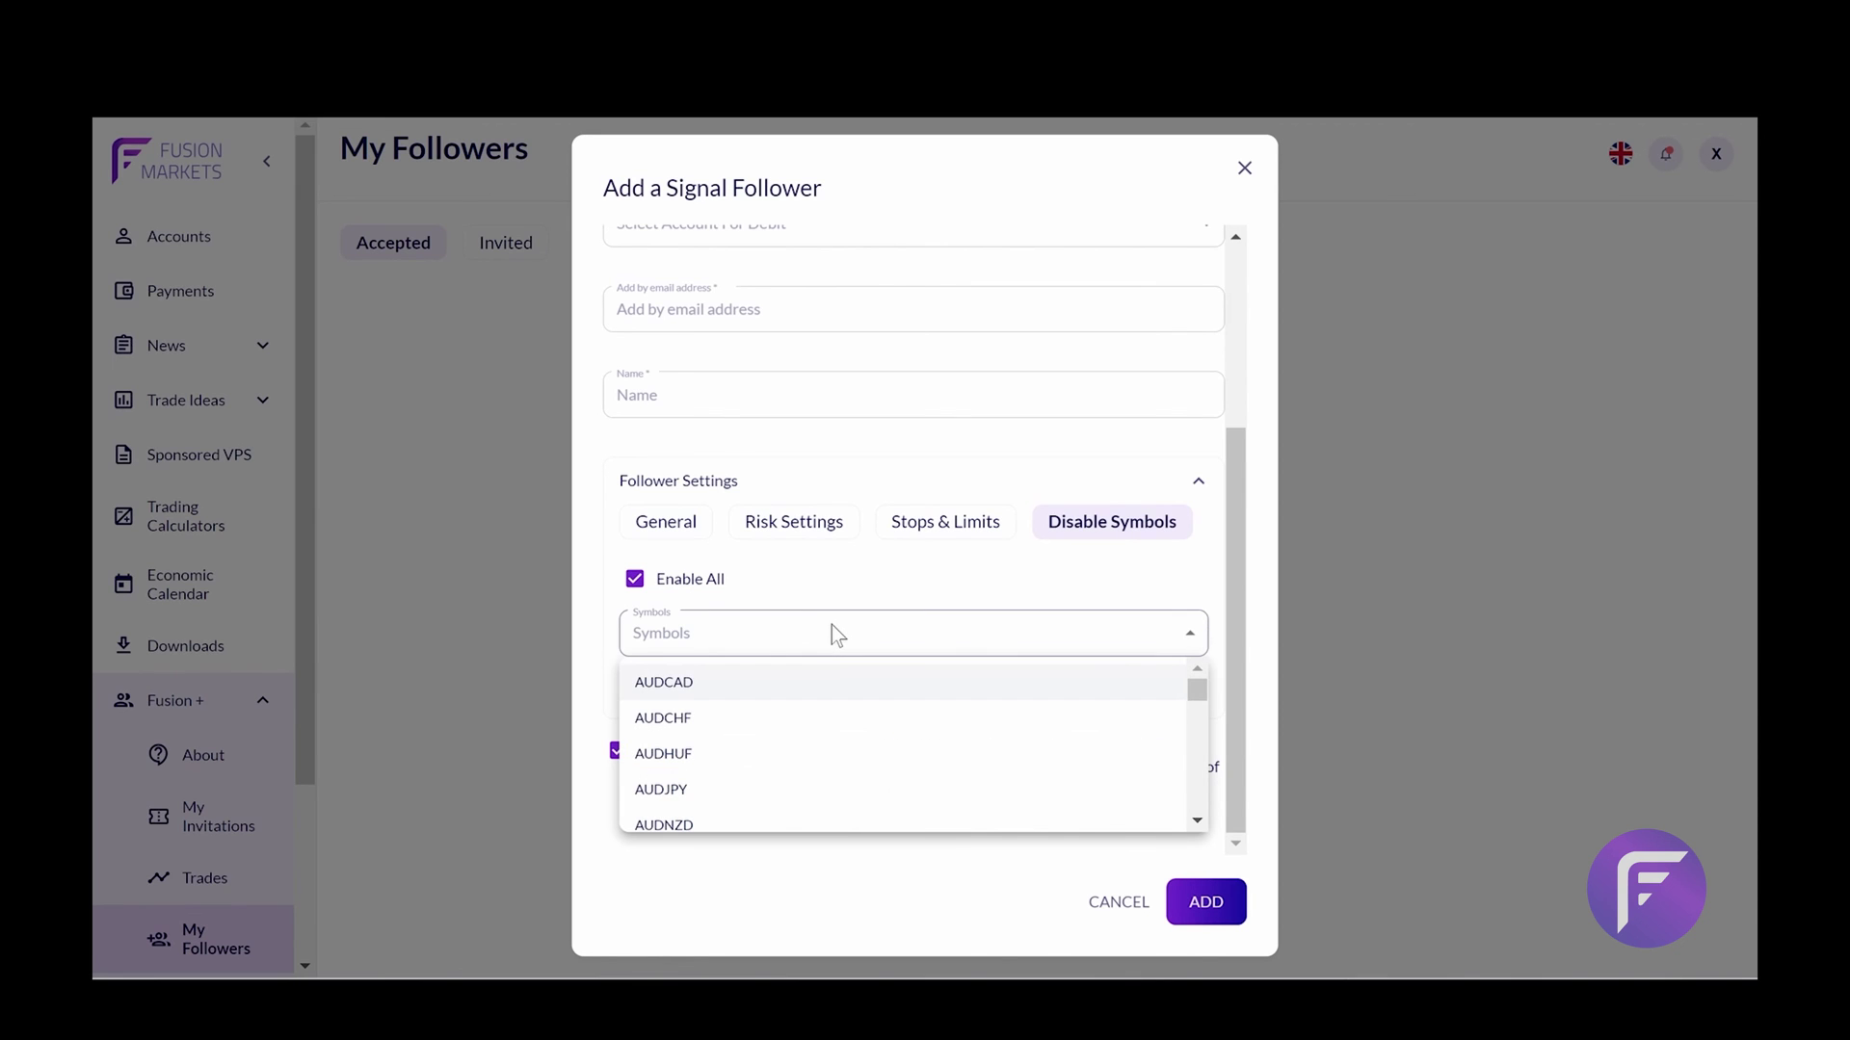
left_click(797, 729)
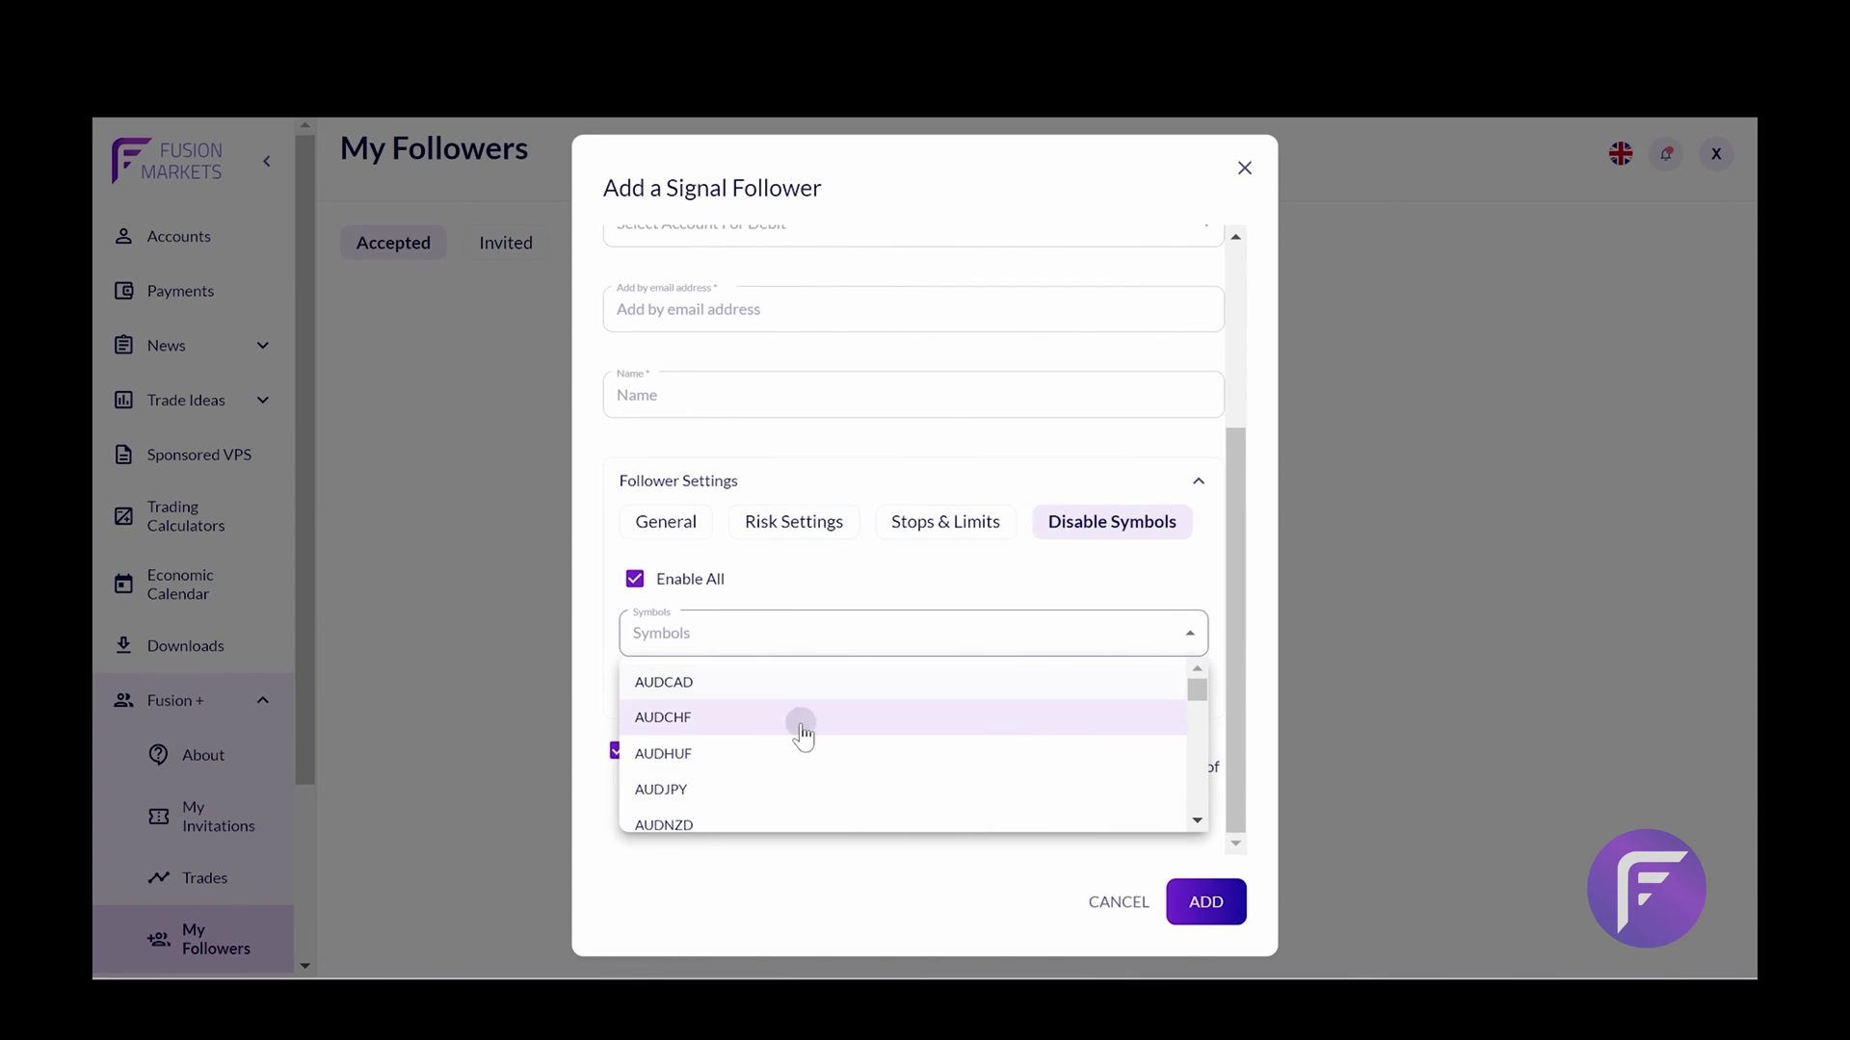
left_click(904, 571)
left_click(691, 581)
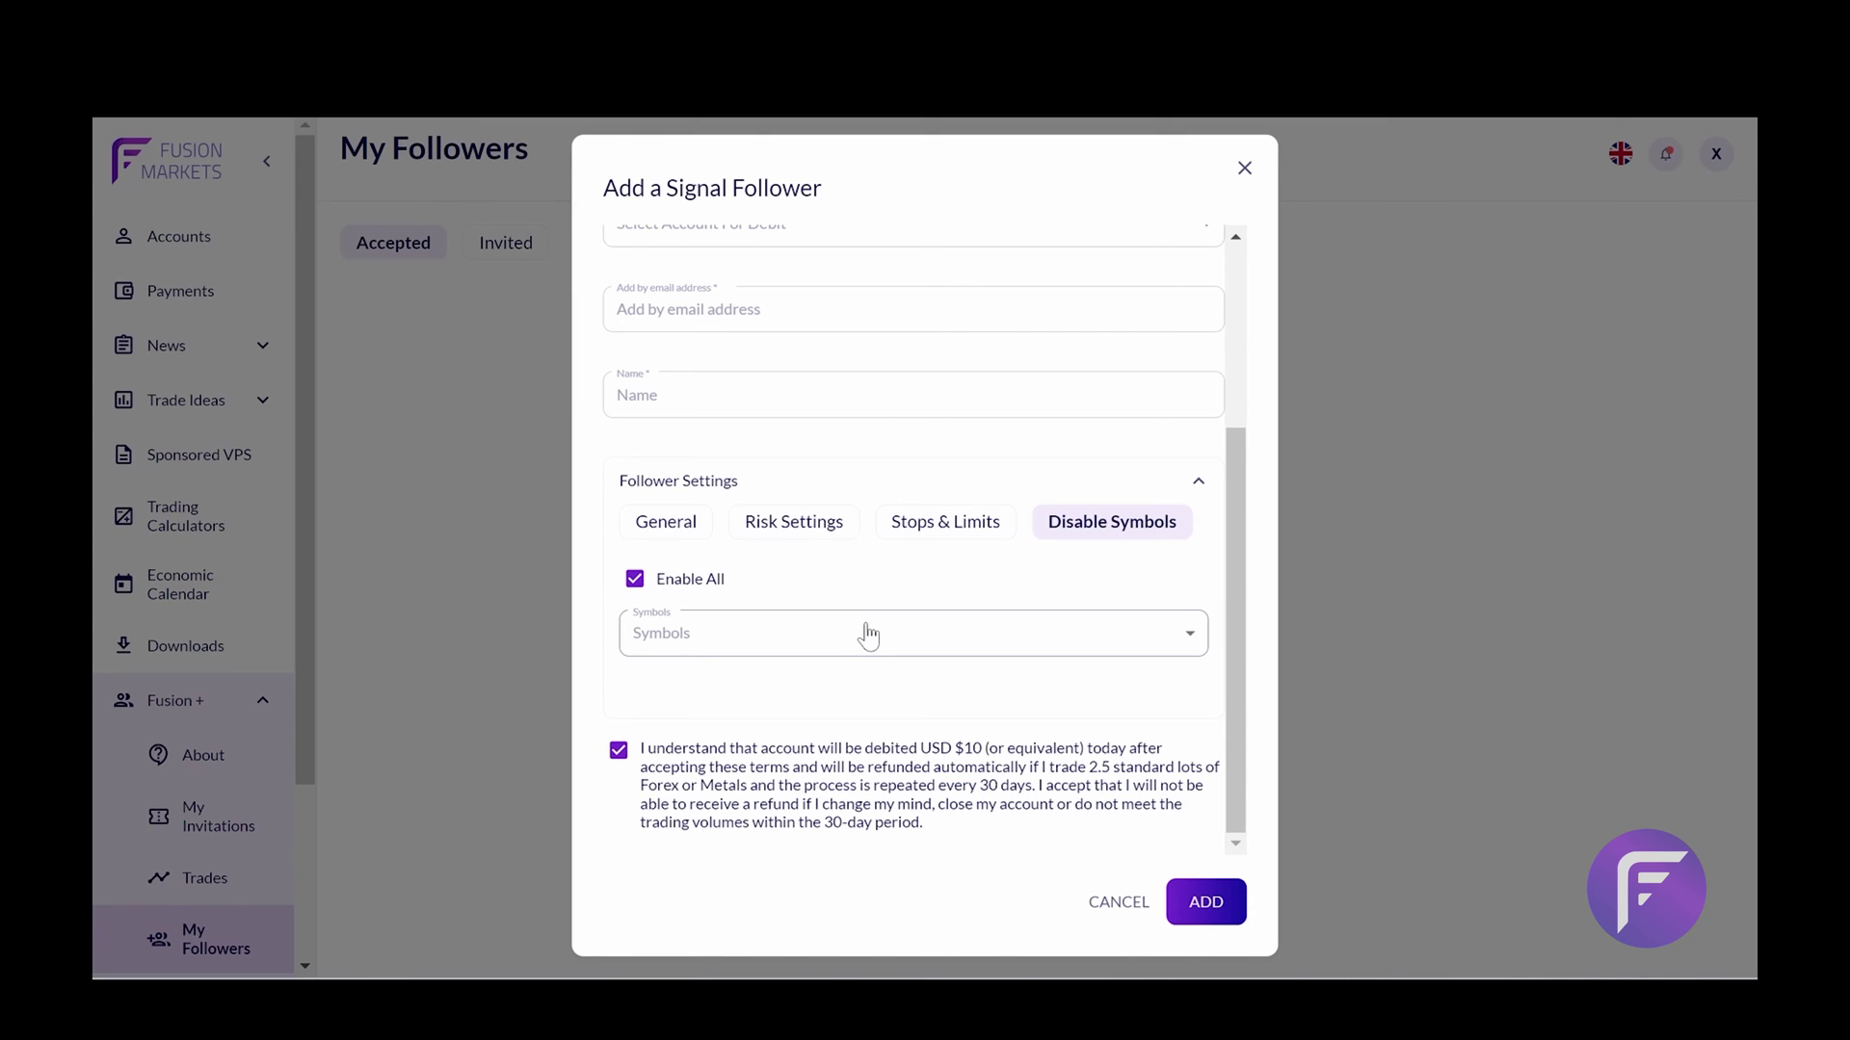
Switch to inviting followers by special link and choose the first signal account
scroll(983, 486, "up", 3)
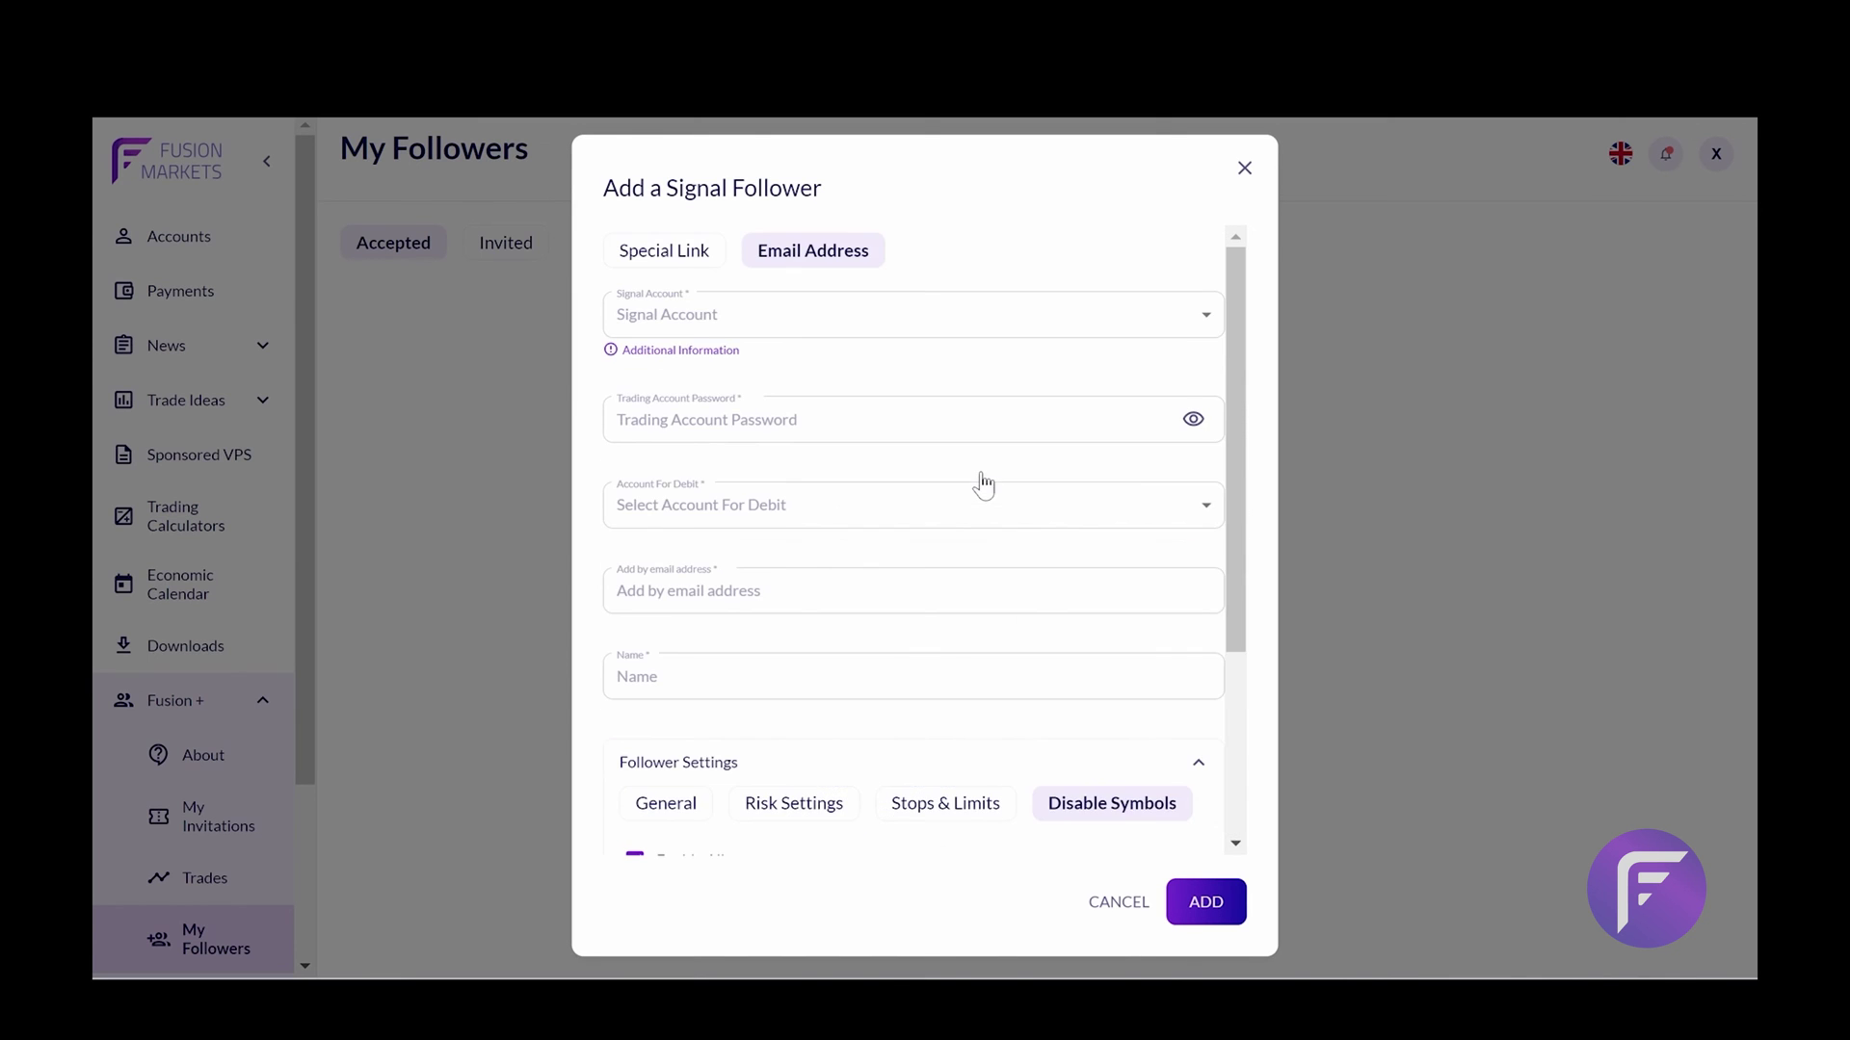
scroll(980, 472, "down", 3)
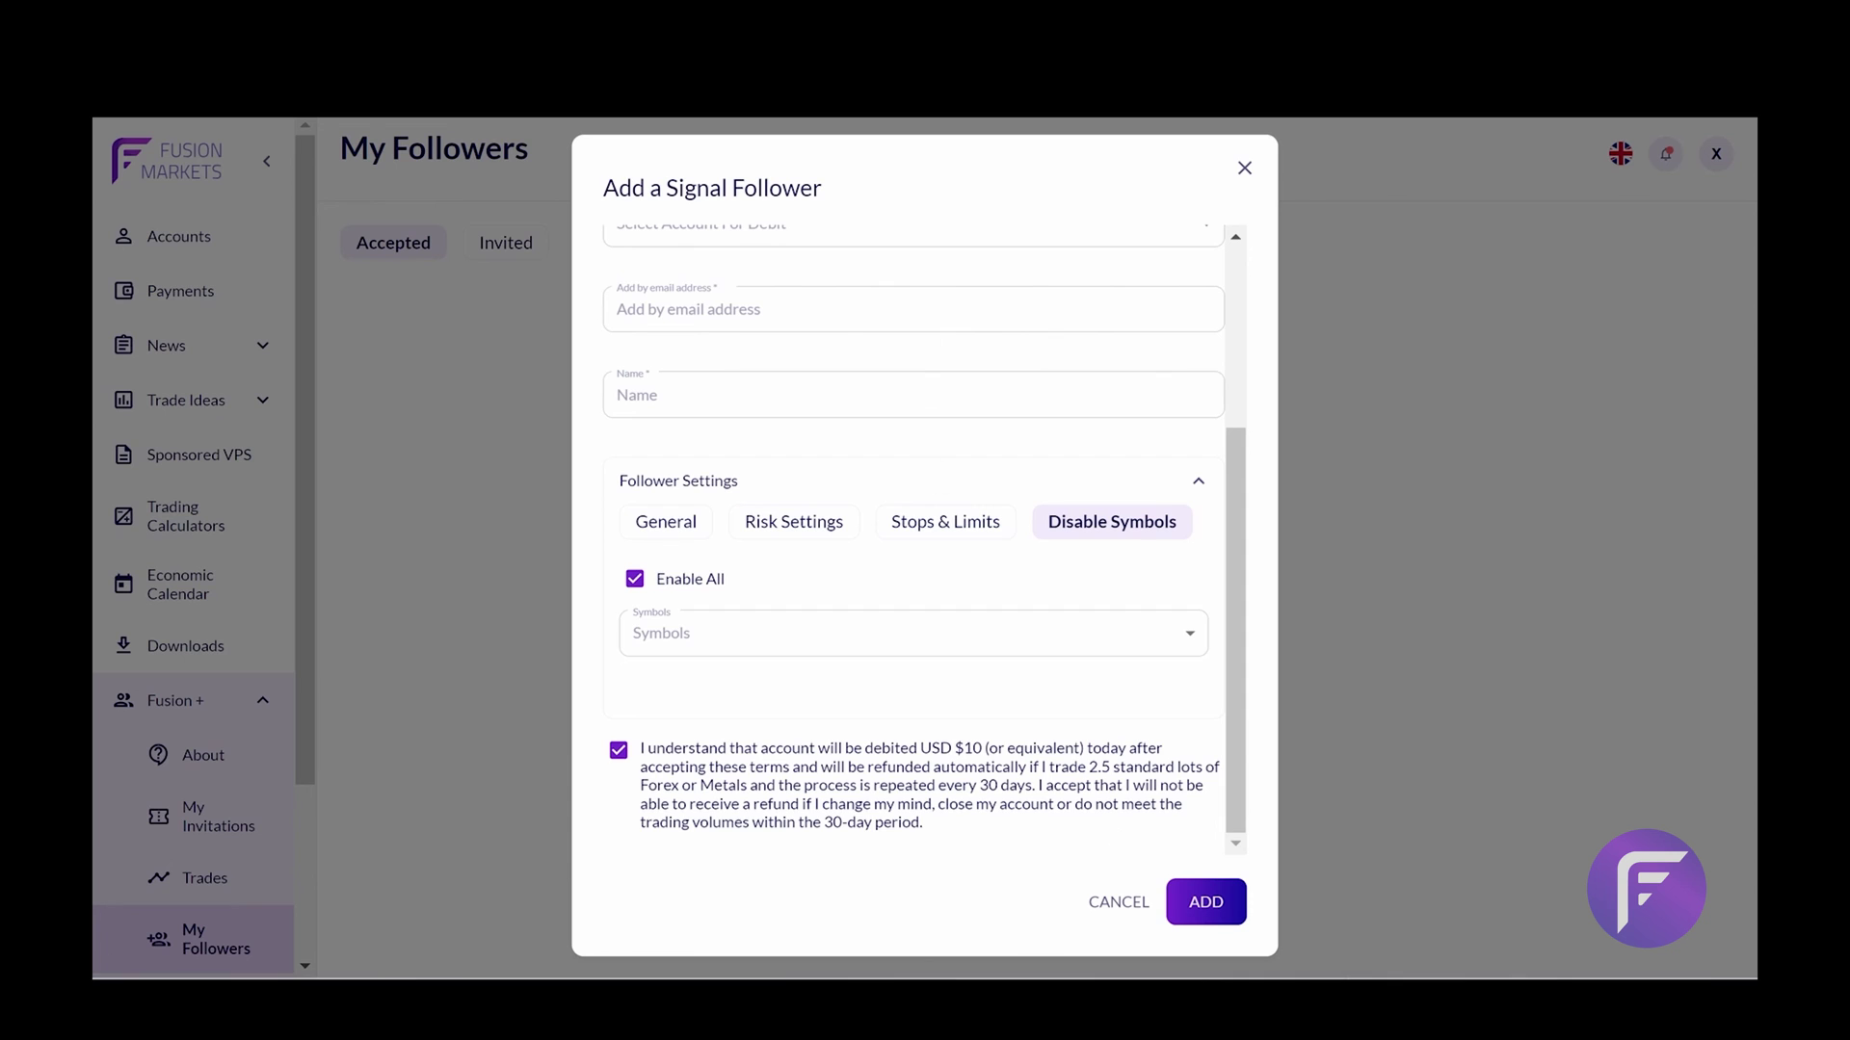
scroll(844, 592, "up", 3)
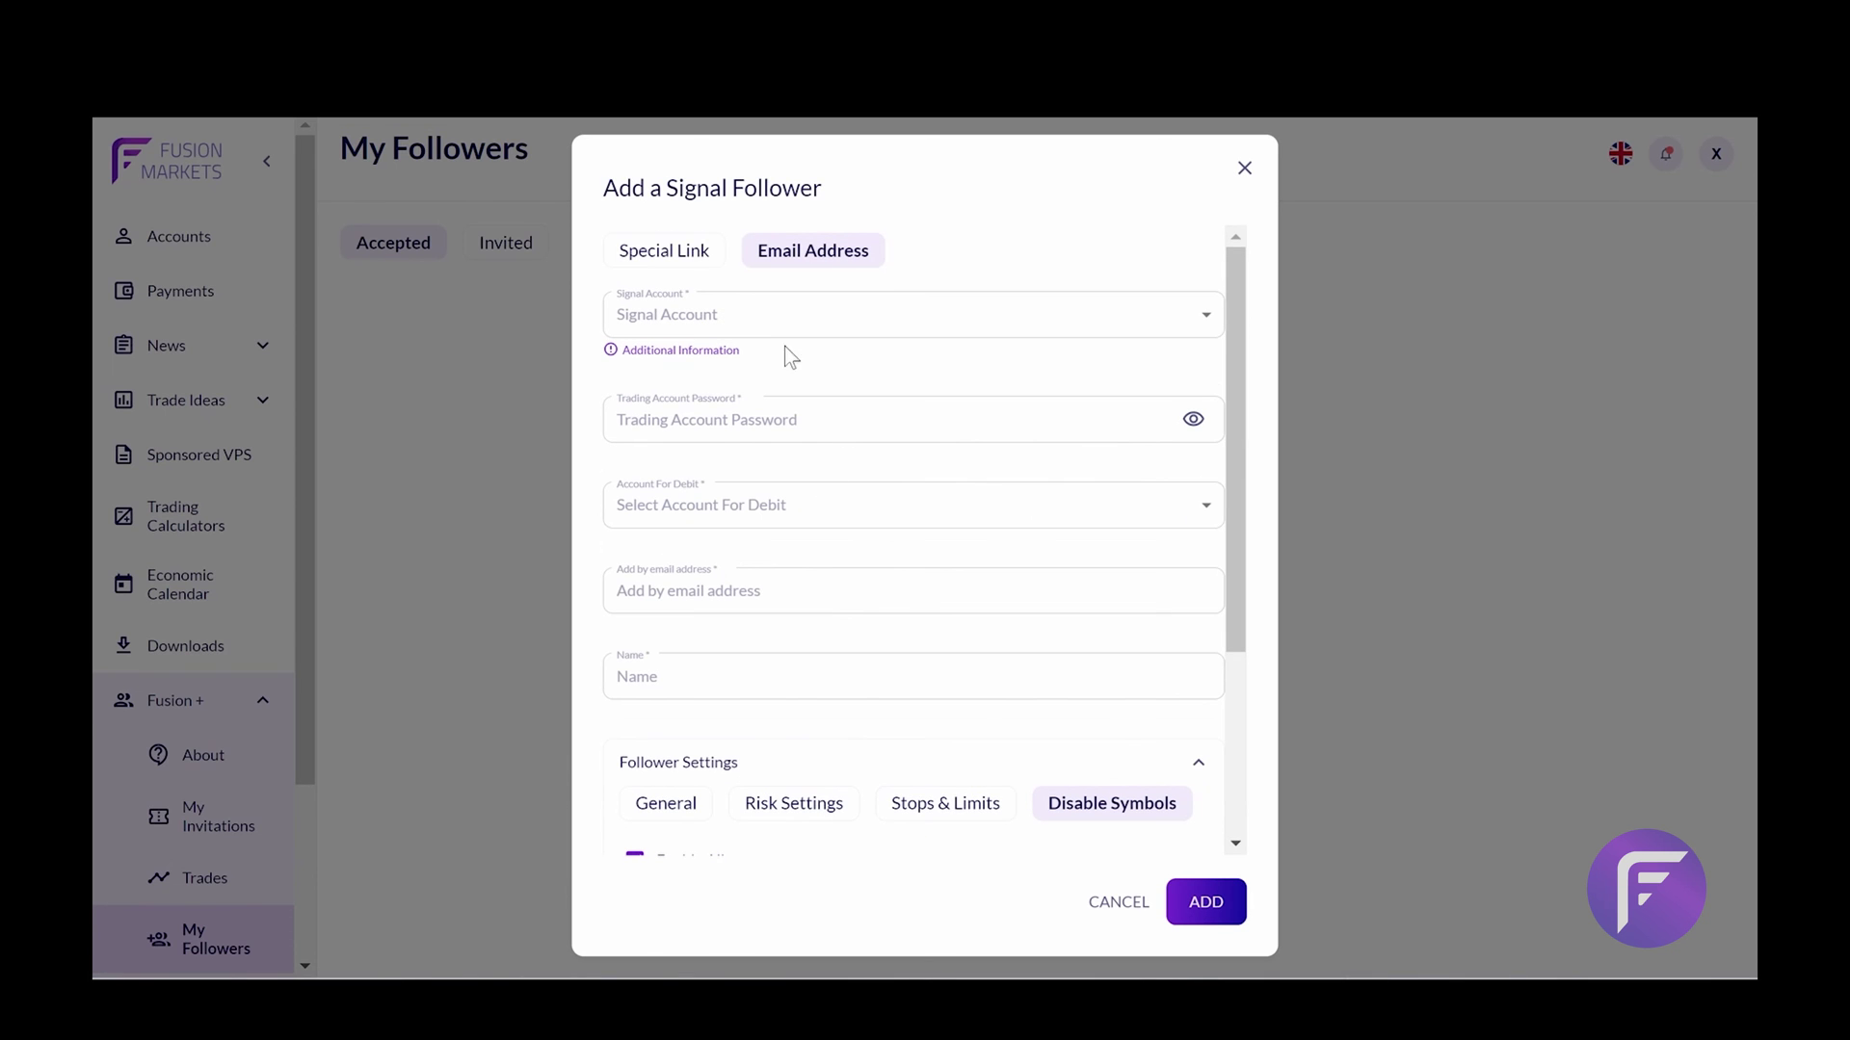
left_click(693, 265)
left_click(690, 307)
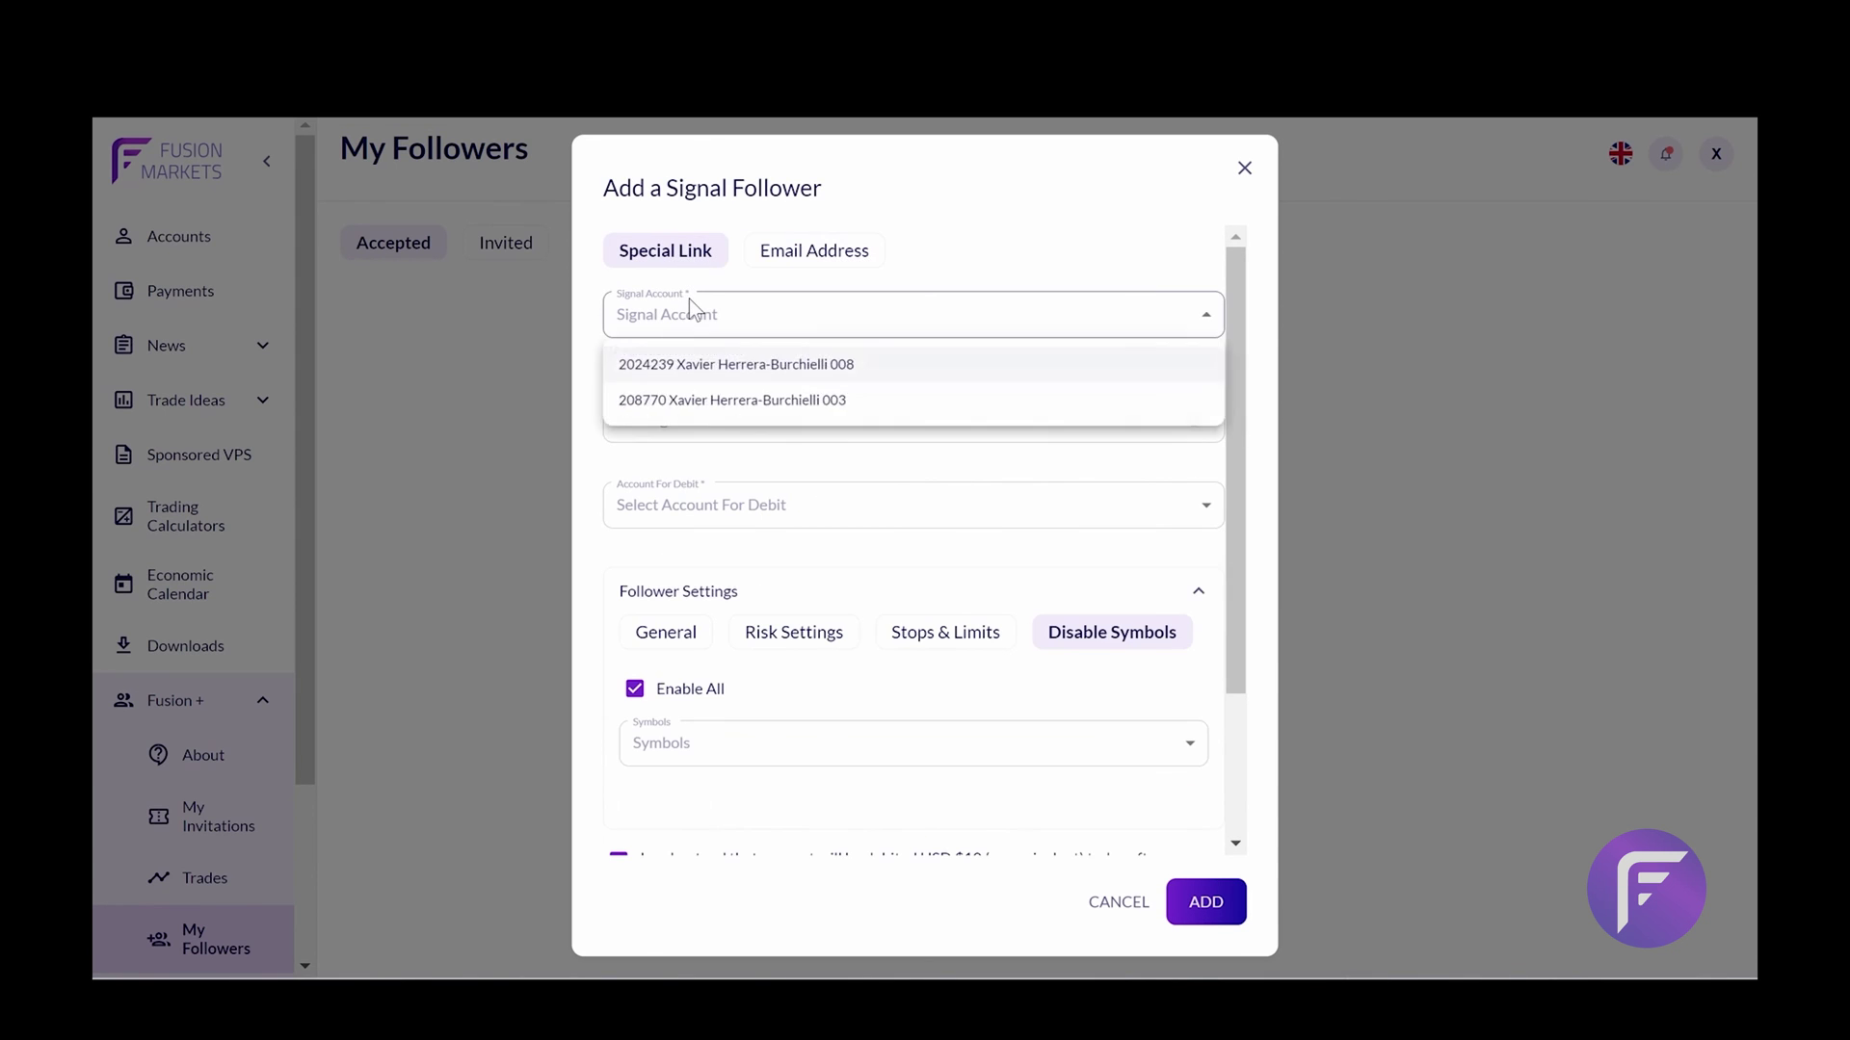
left_click(703, 364)
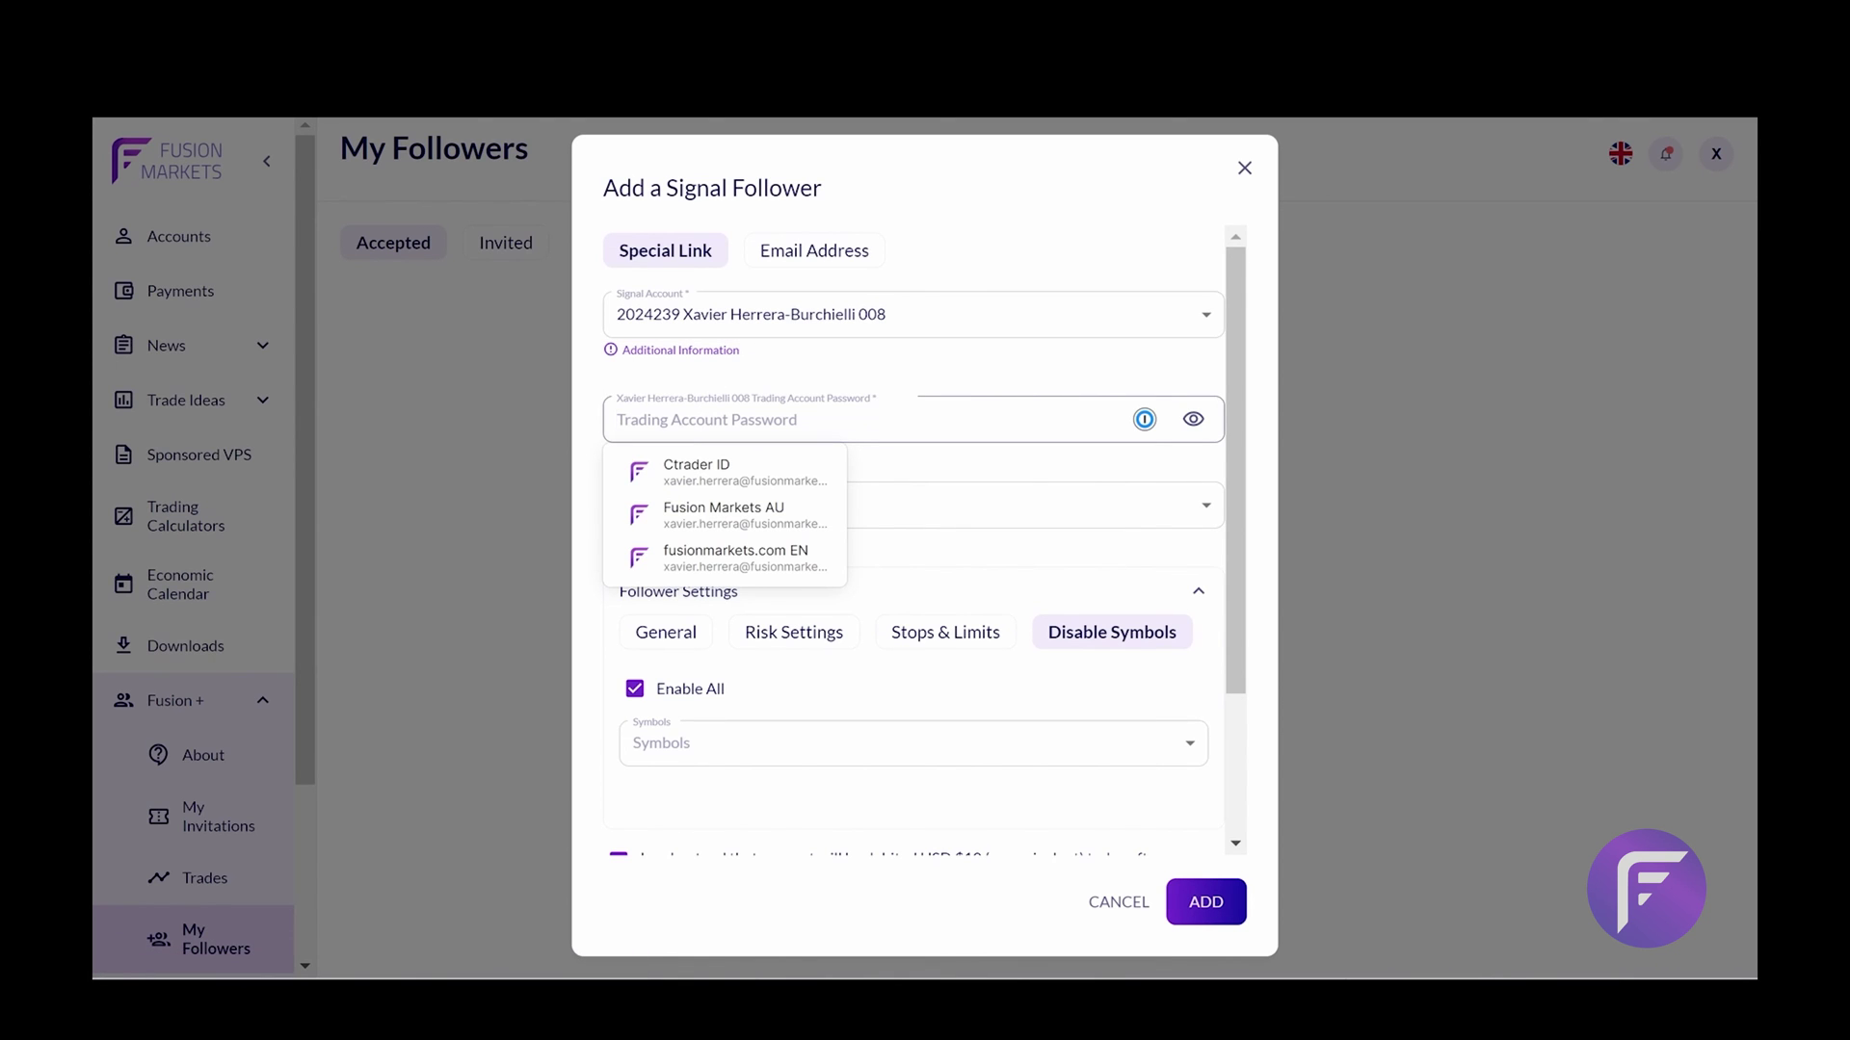
Enter the trading password, pick the first debit account, and toggle Follower Settings to create the link
type("••••••")
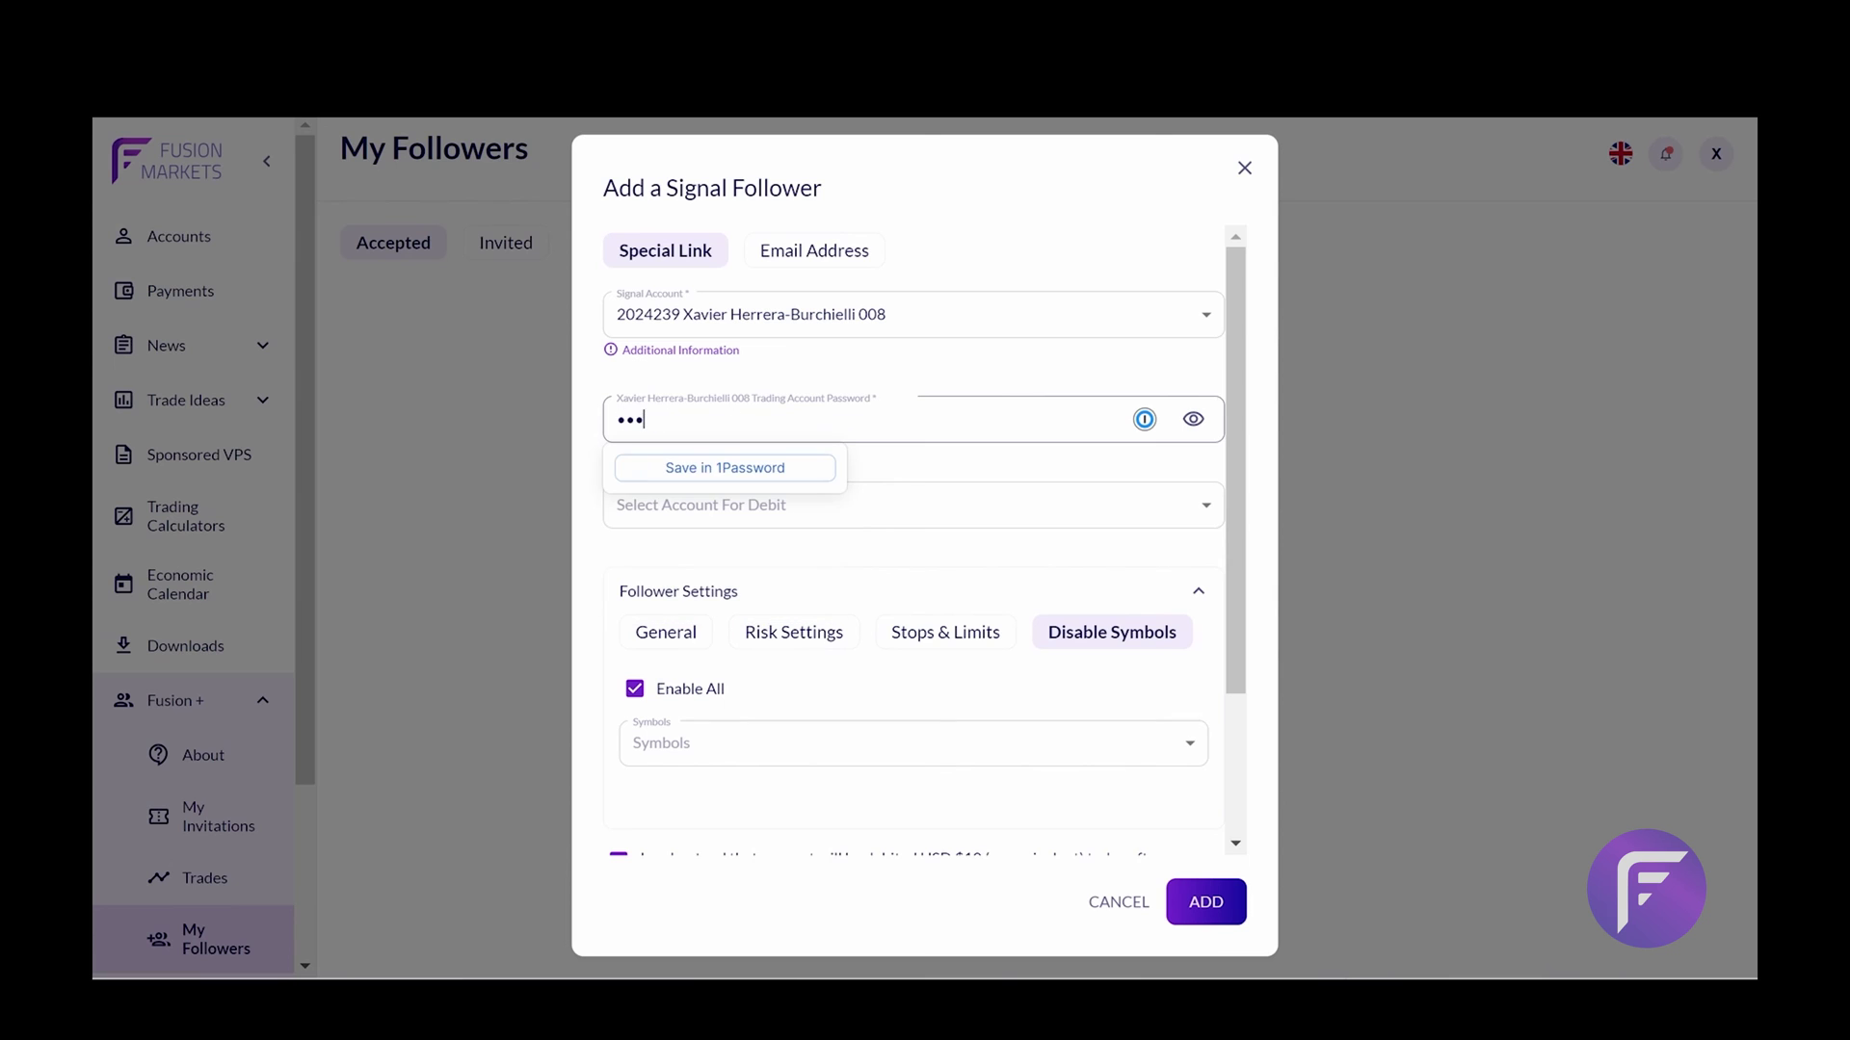
left_click(728, 521)
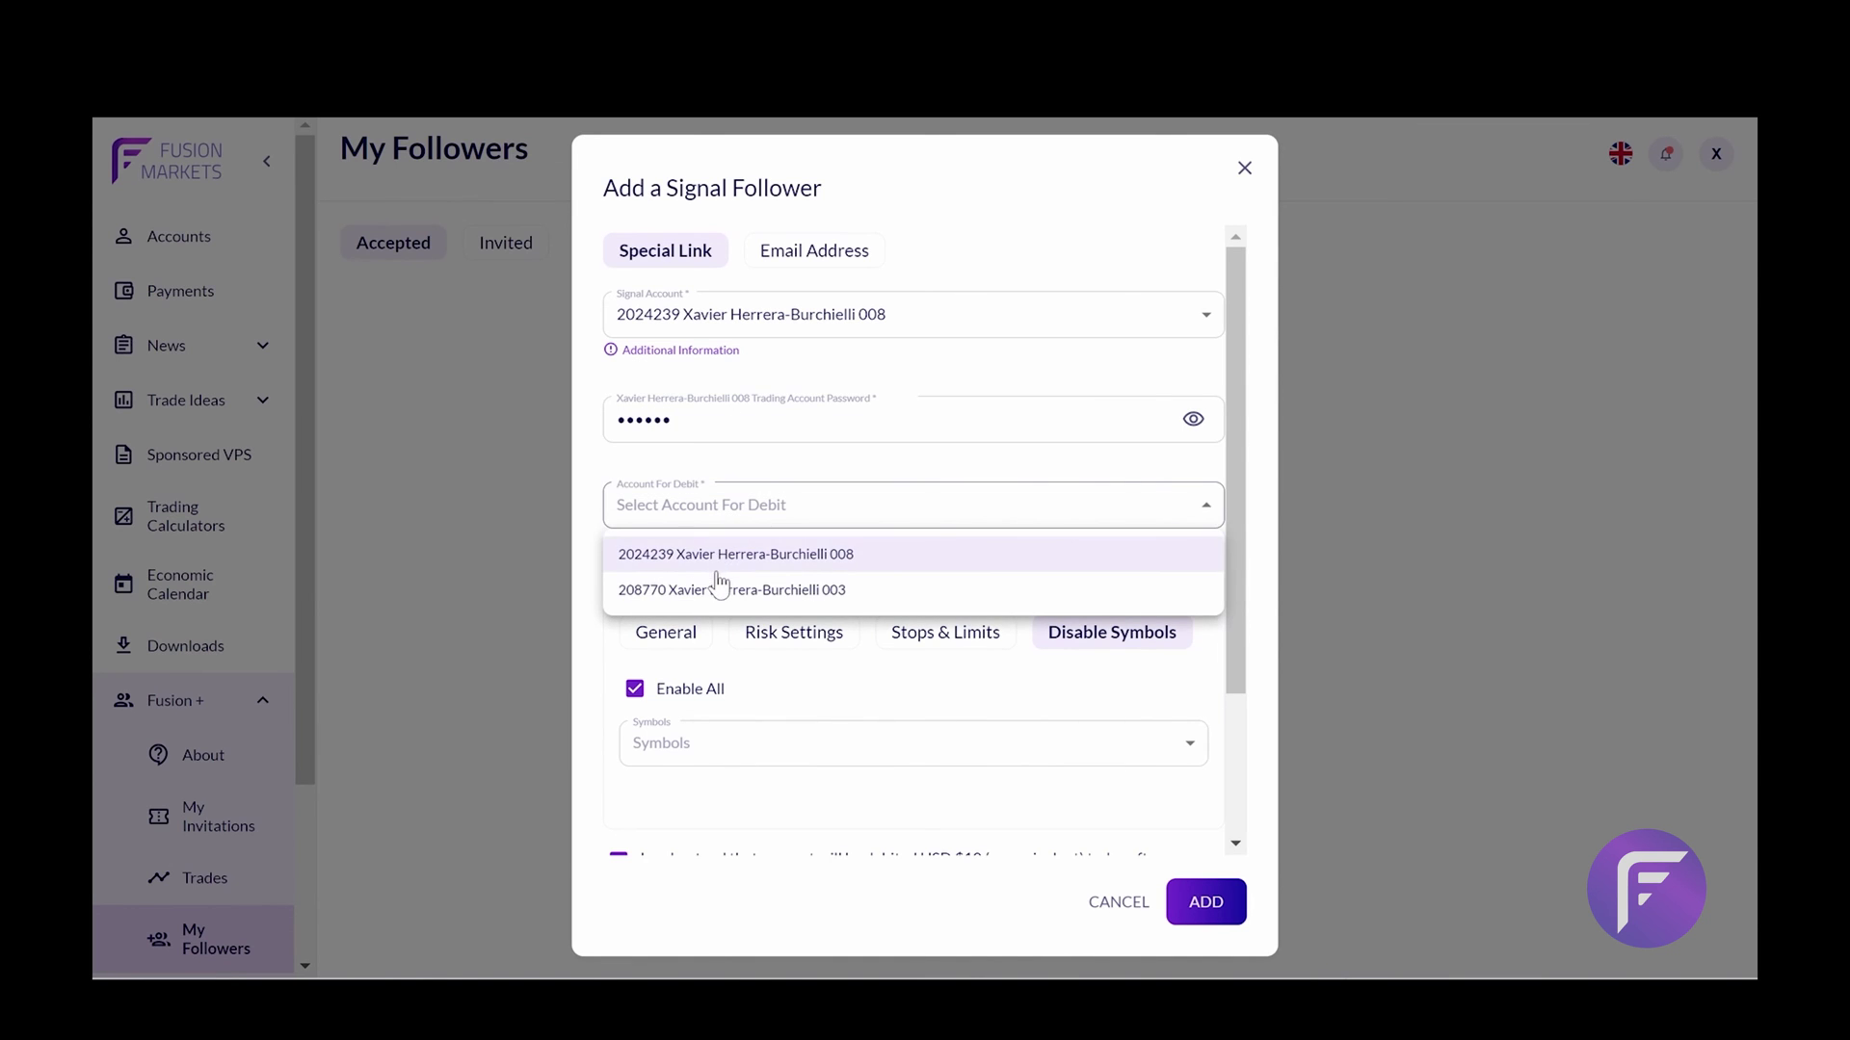
left_click(730, 566)
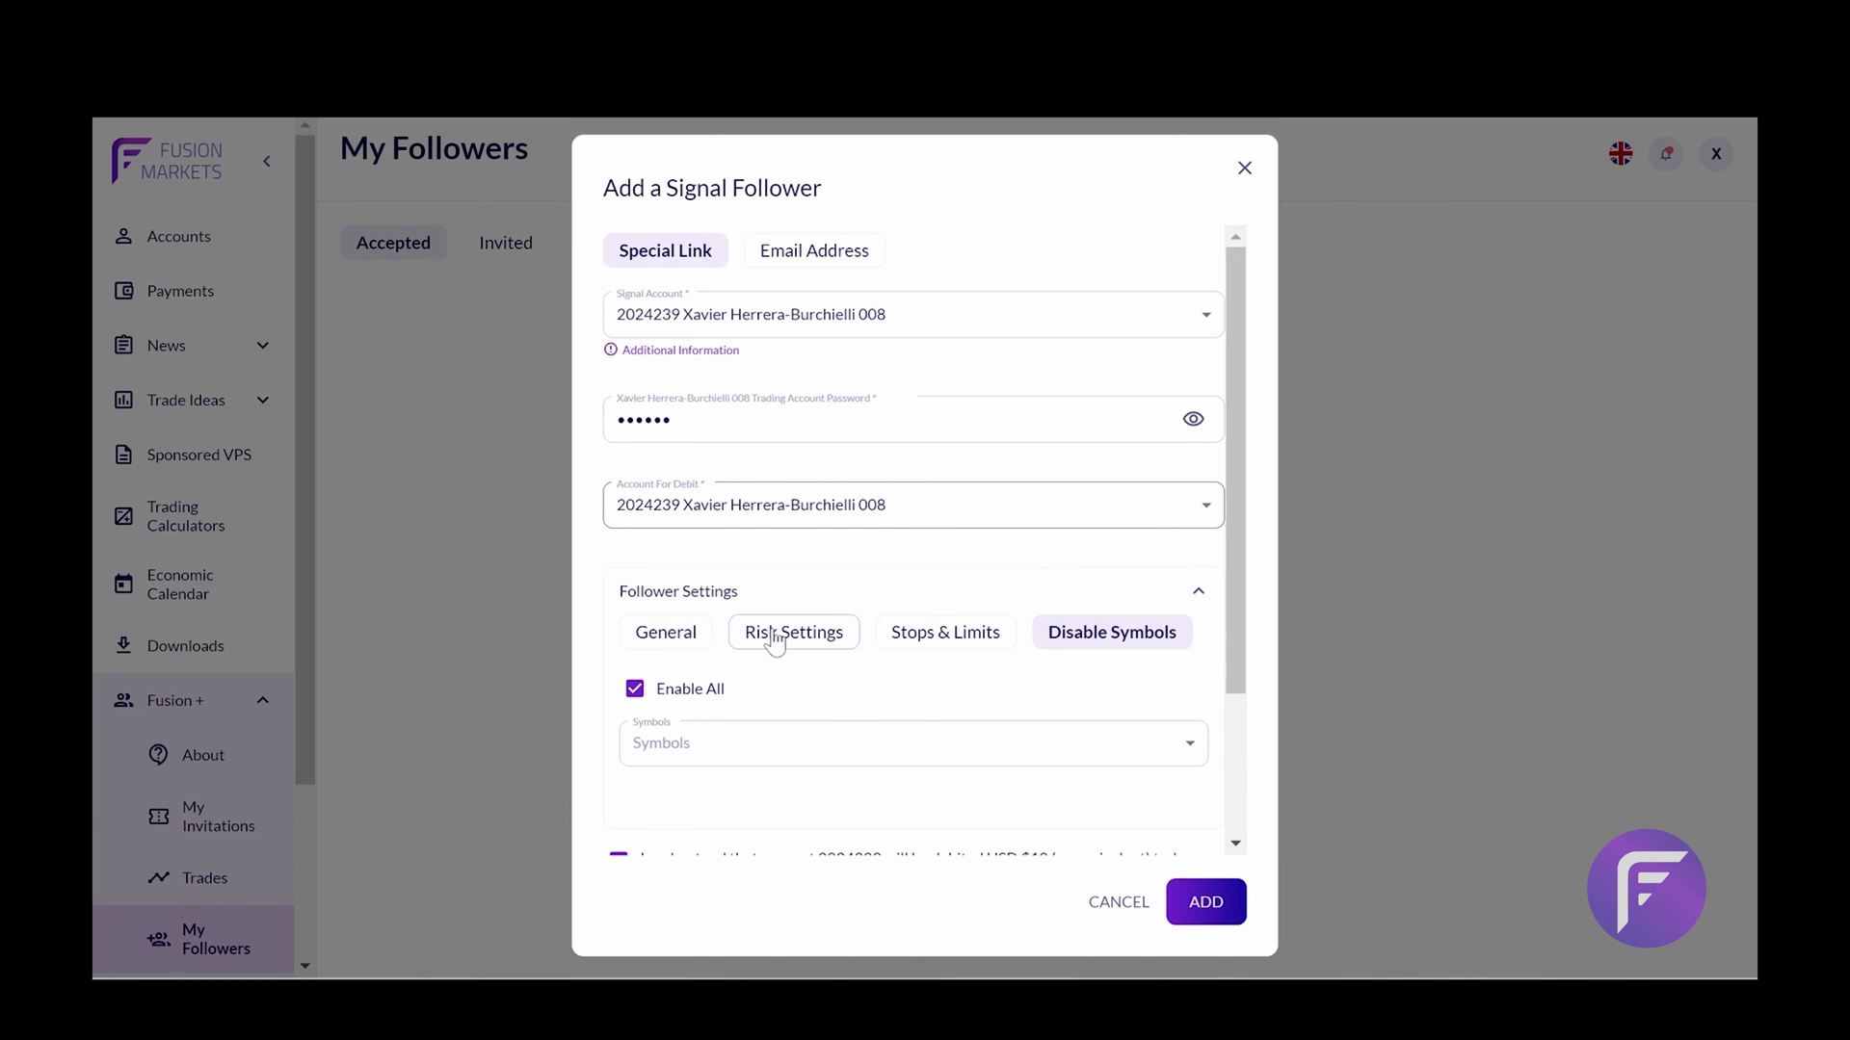
left_click(808, 586)
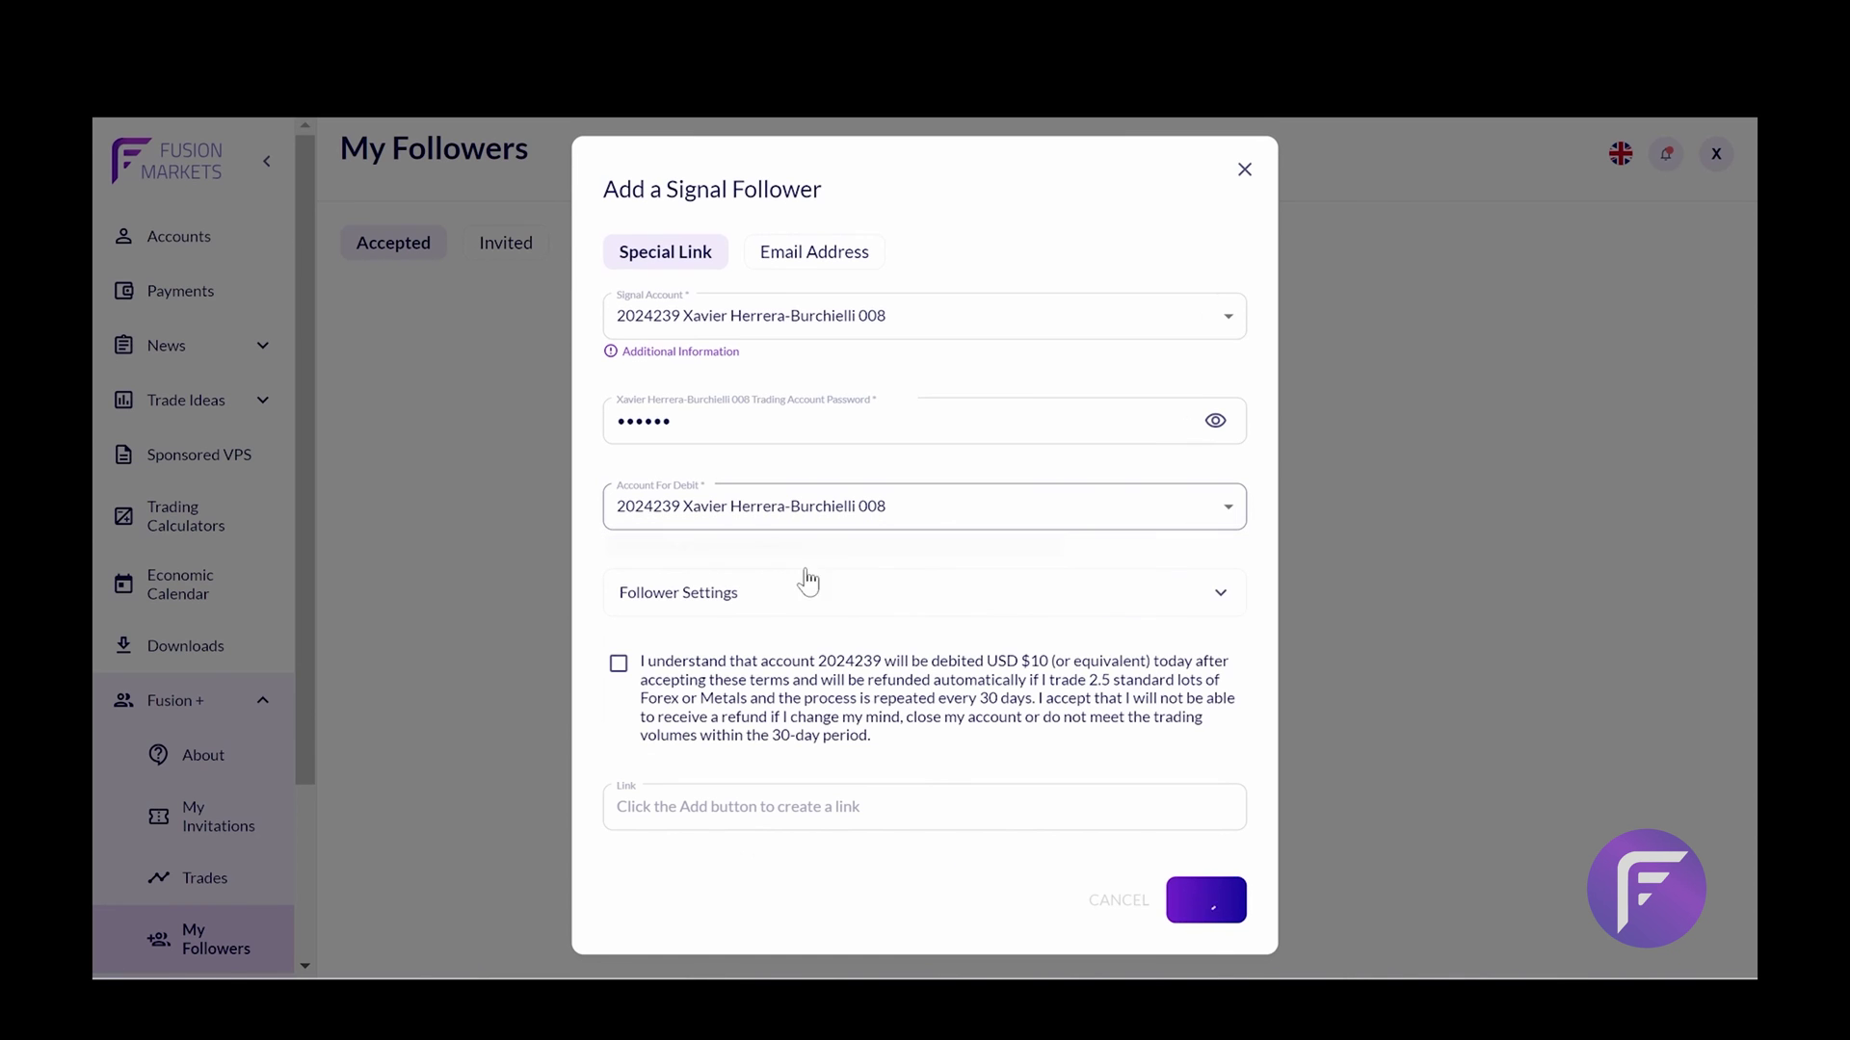
left_click(701, 605)
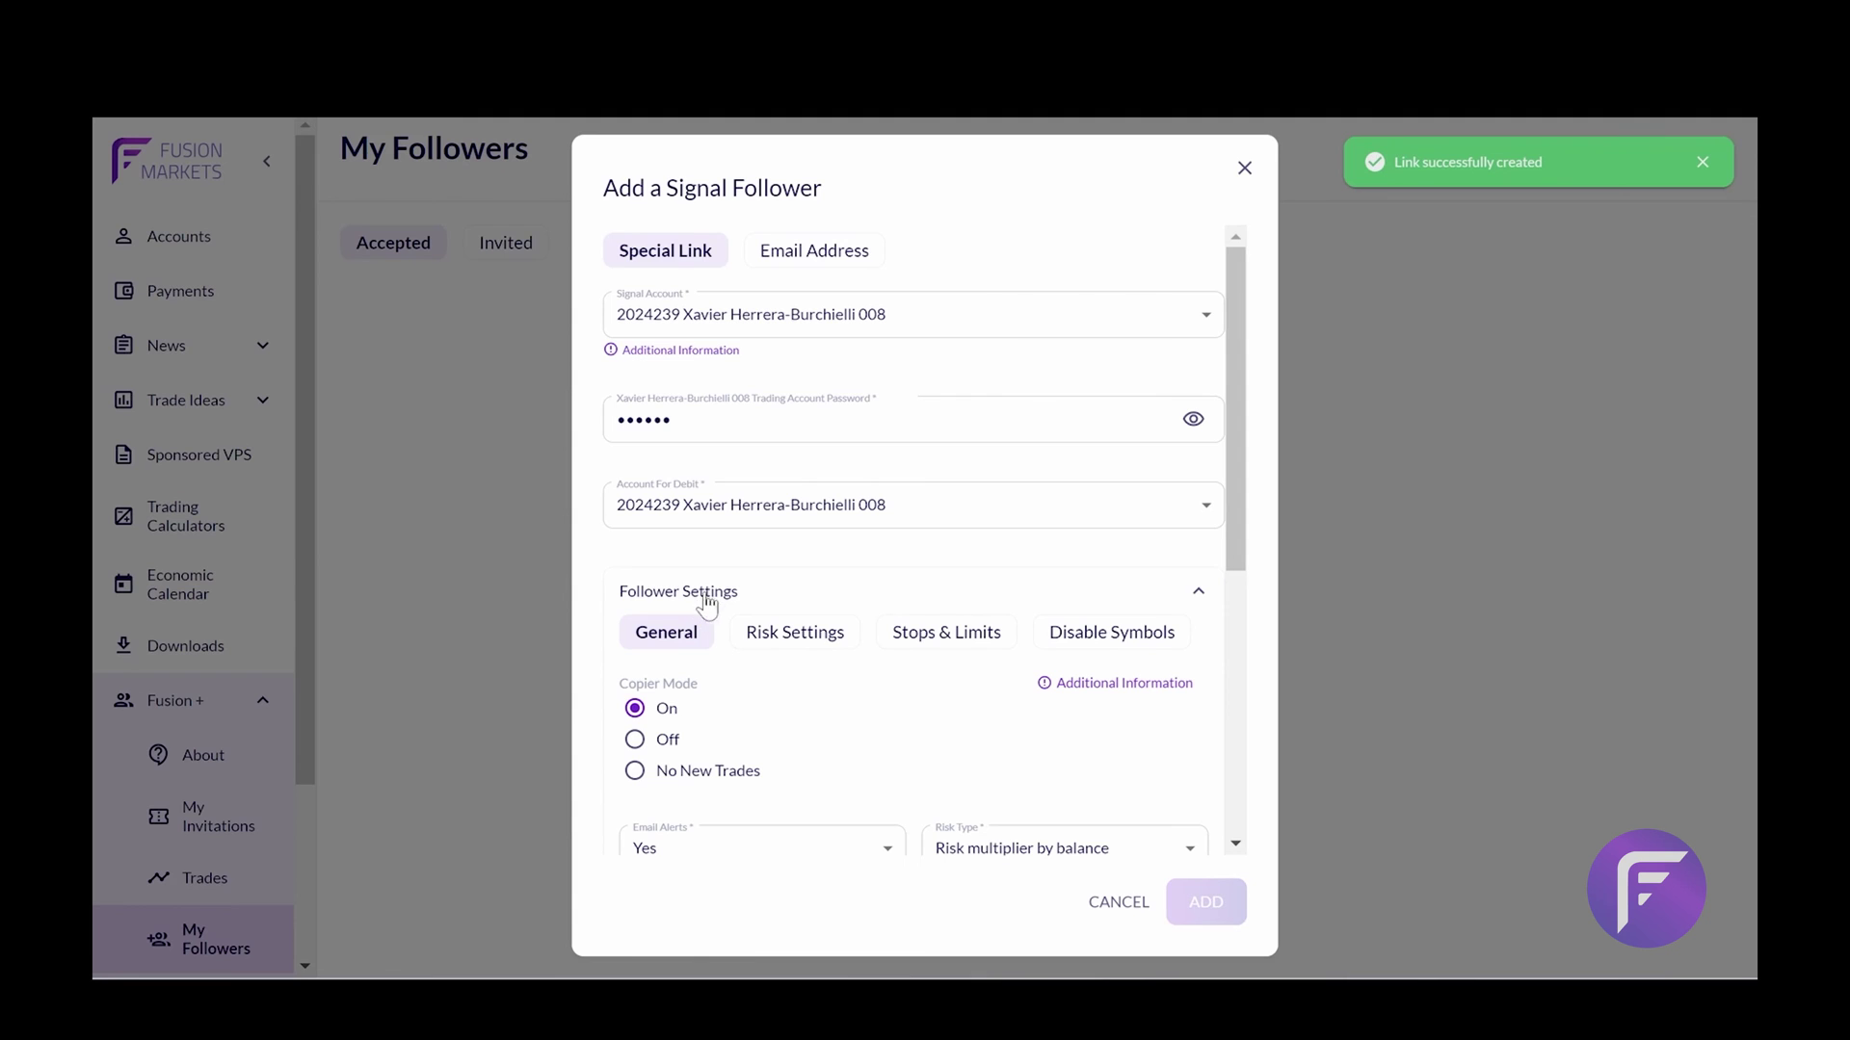
scroll(734, 559, "down", 1)
scroll(792, 562, "up", 1)
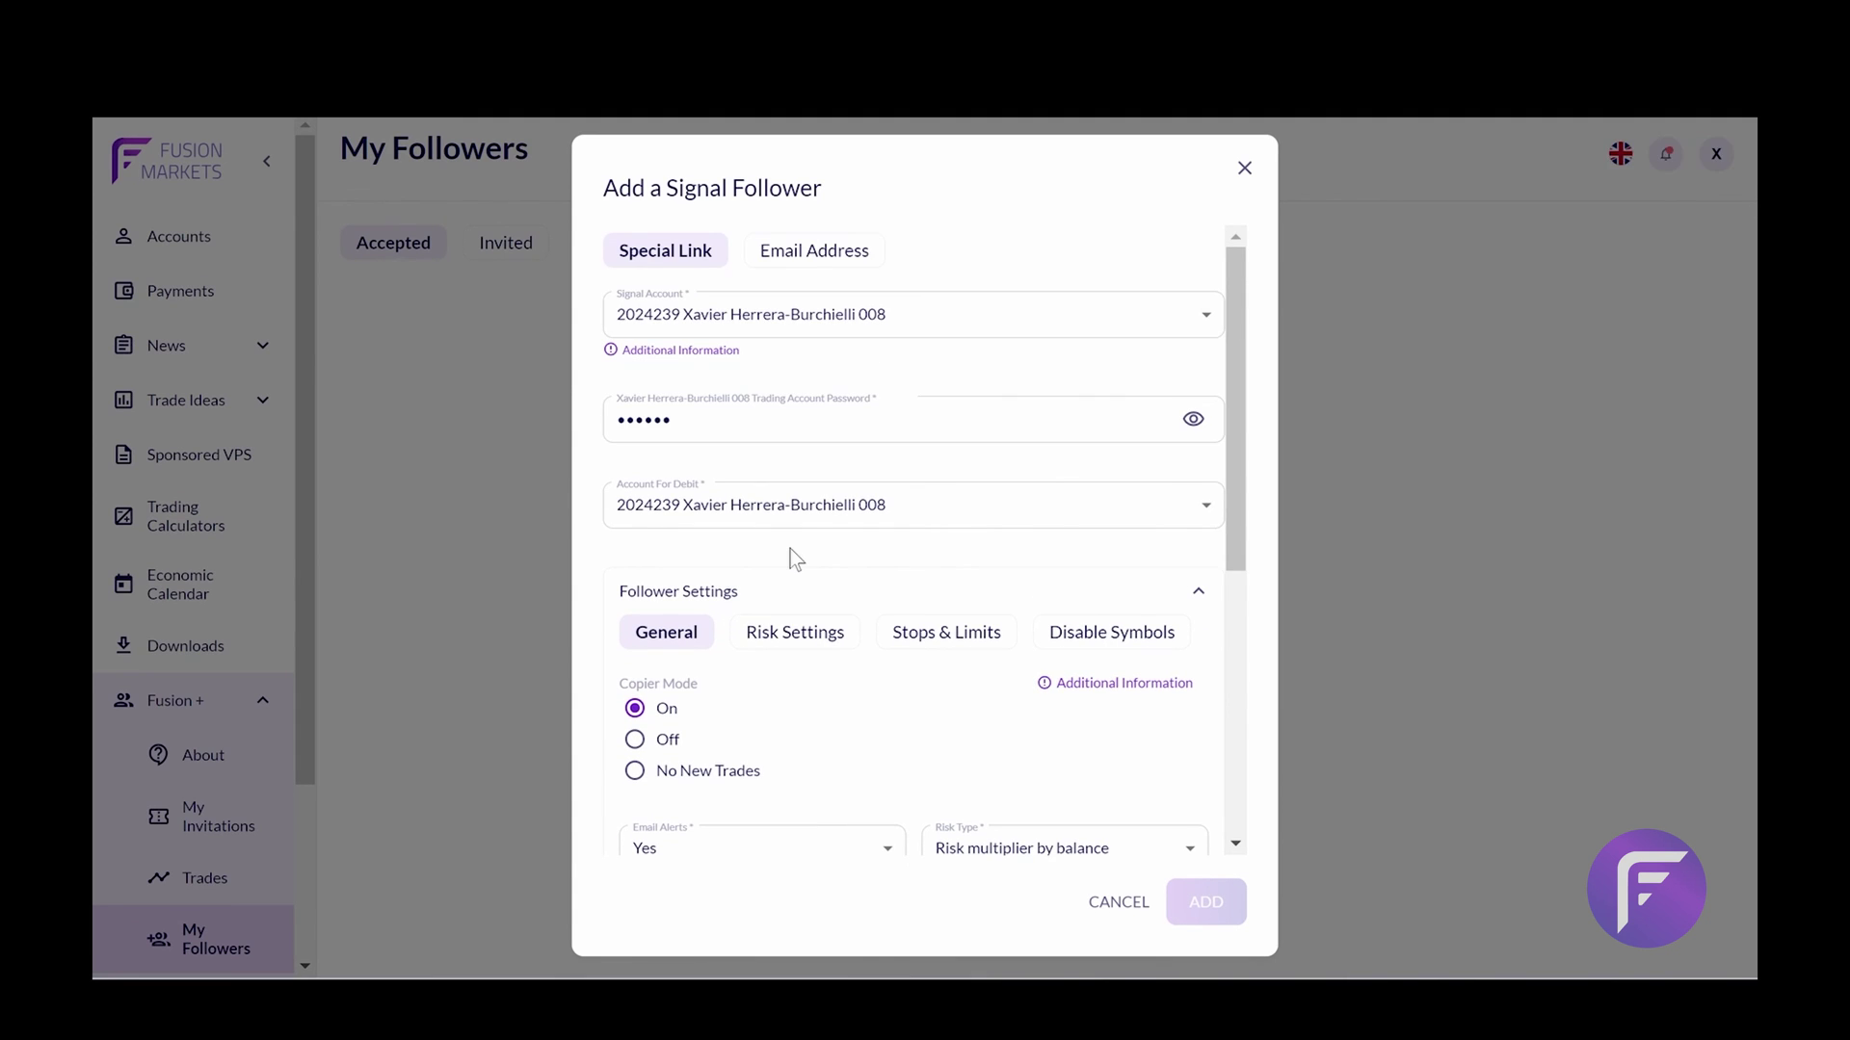
scroll(793, 549, "down", 4)
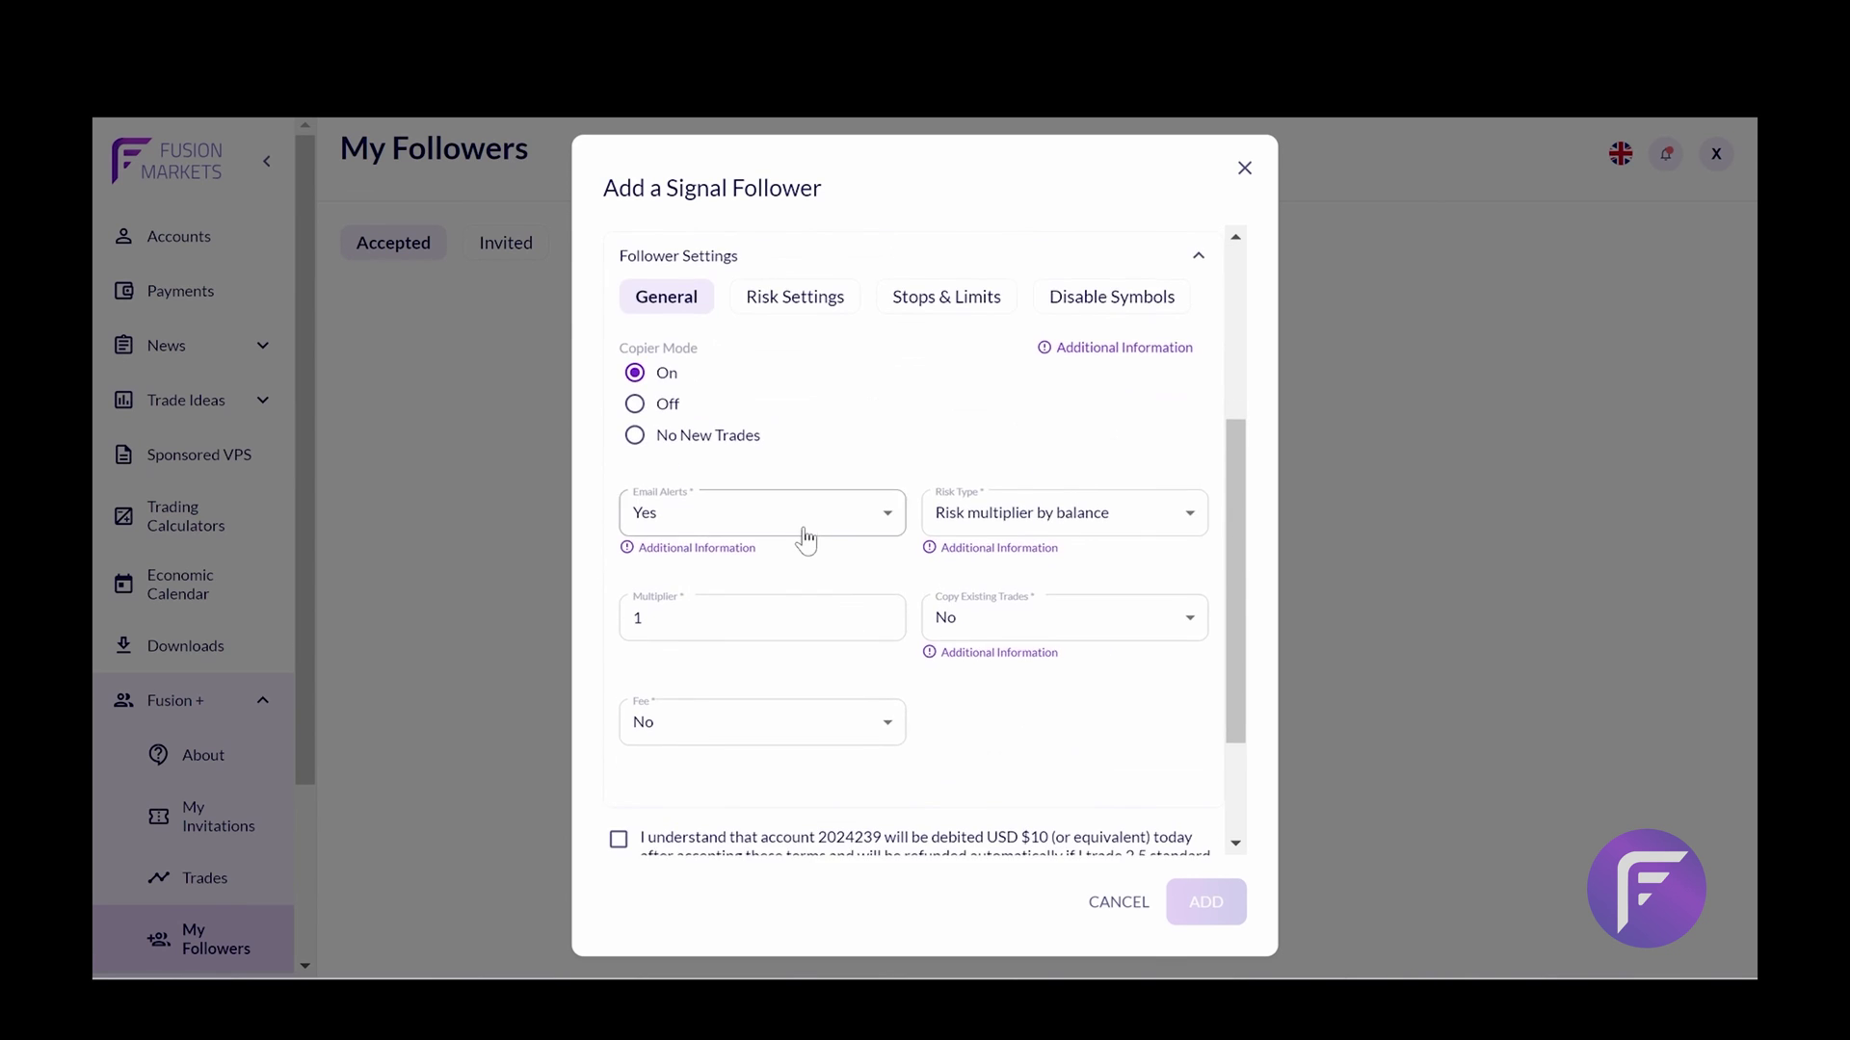
scroll(1036, 315, "up", 4)
Close the add follower dialog and start a new follower invite
left_click(1244, 169)
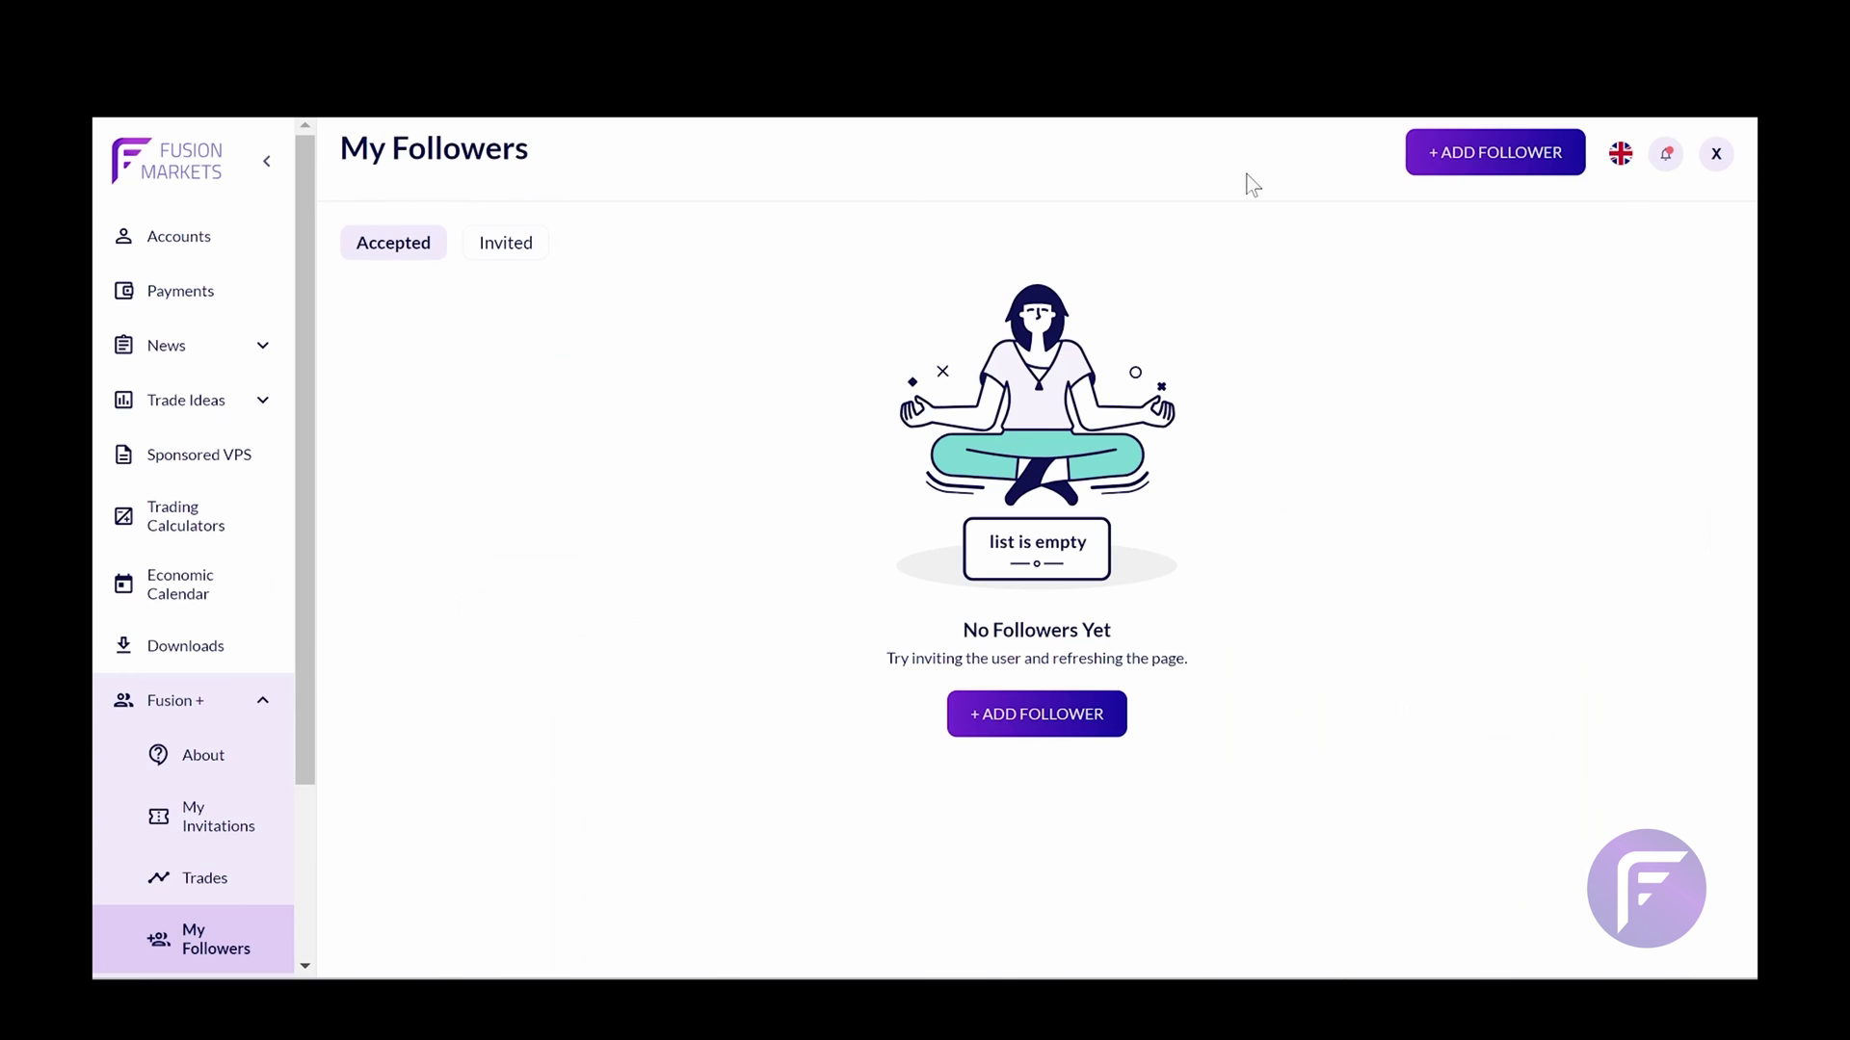
left_click(1023, 714)
left_click(909, 327)
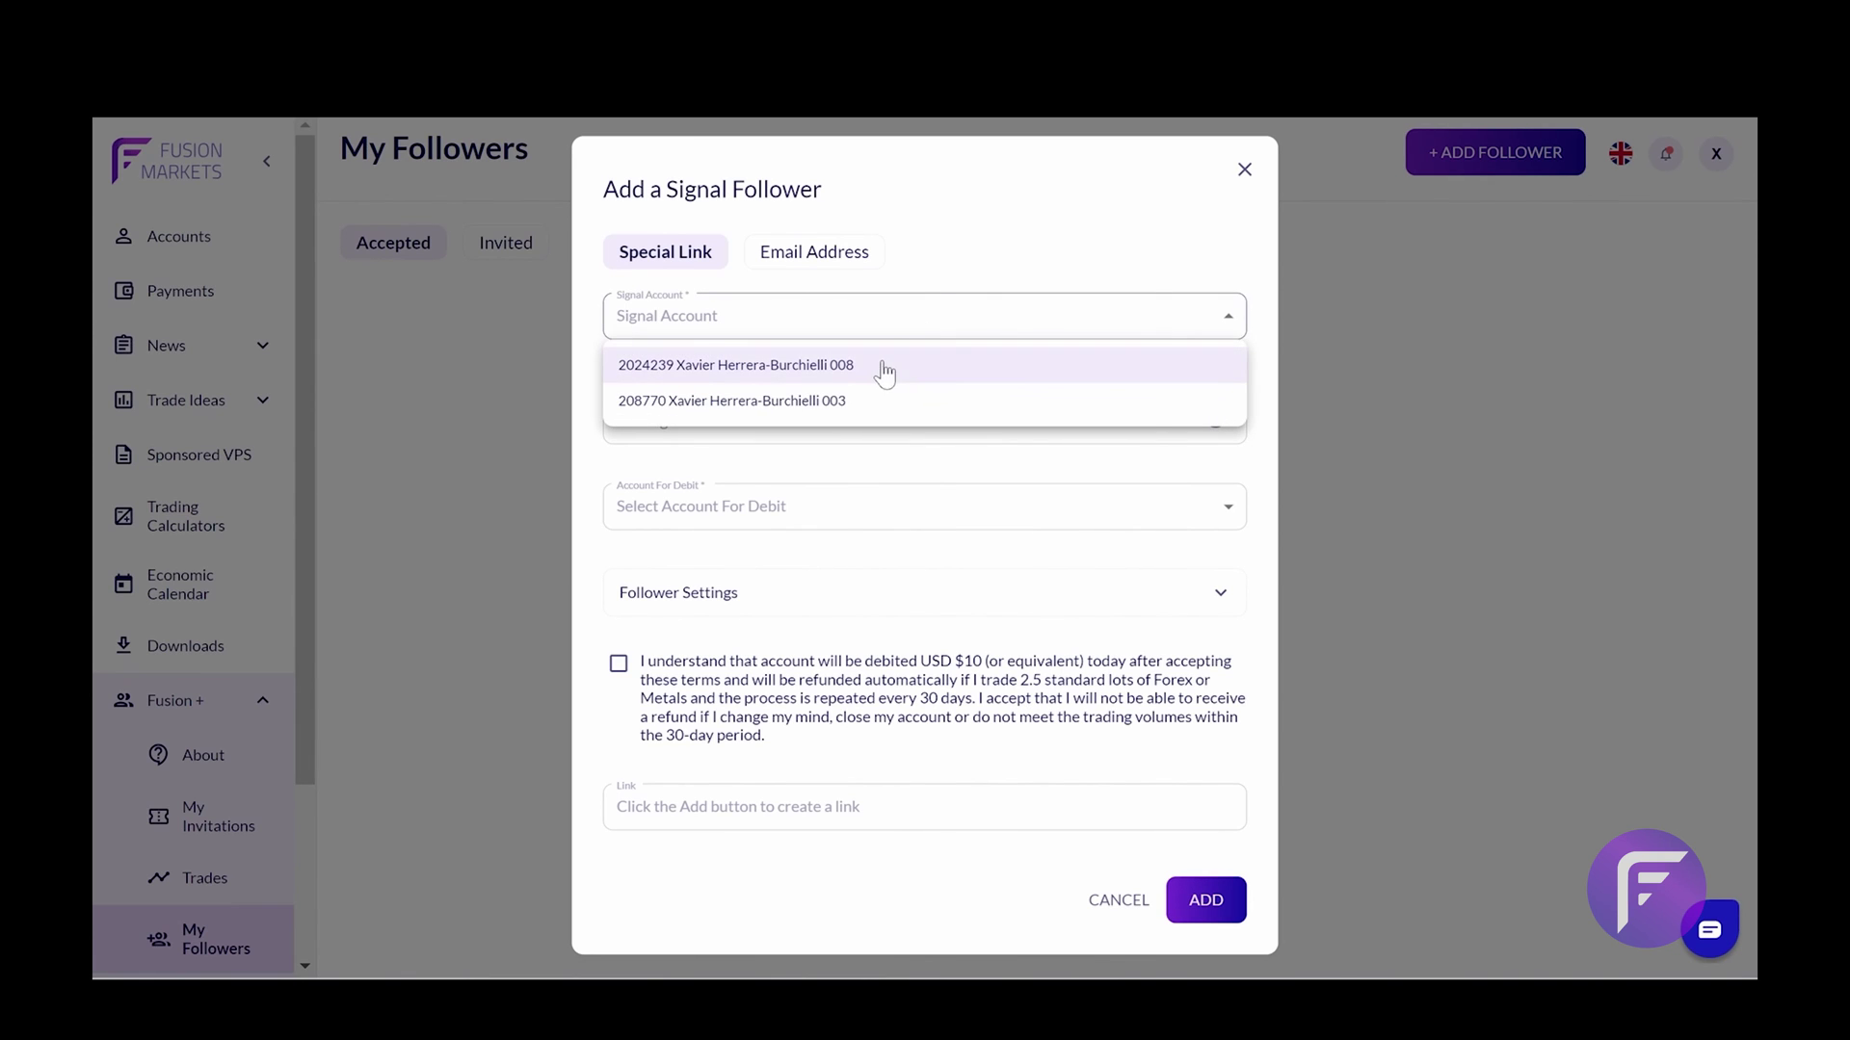
left_click(981, 242)
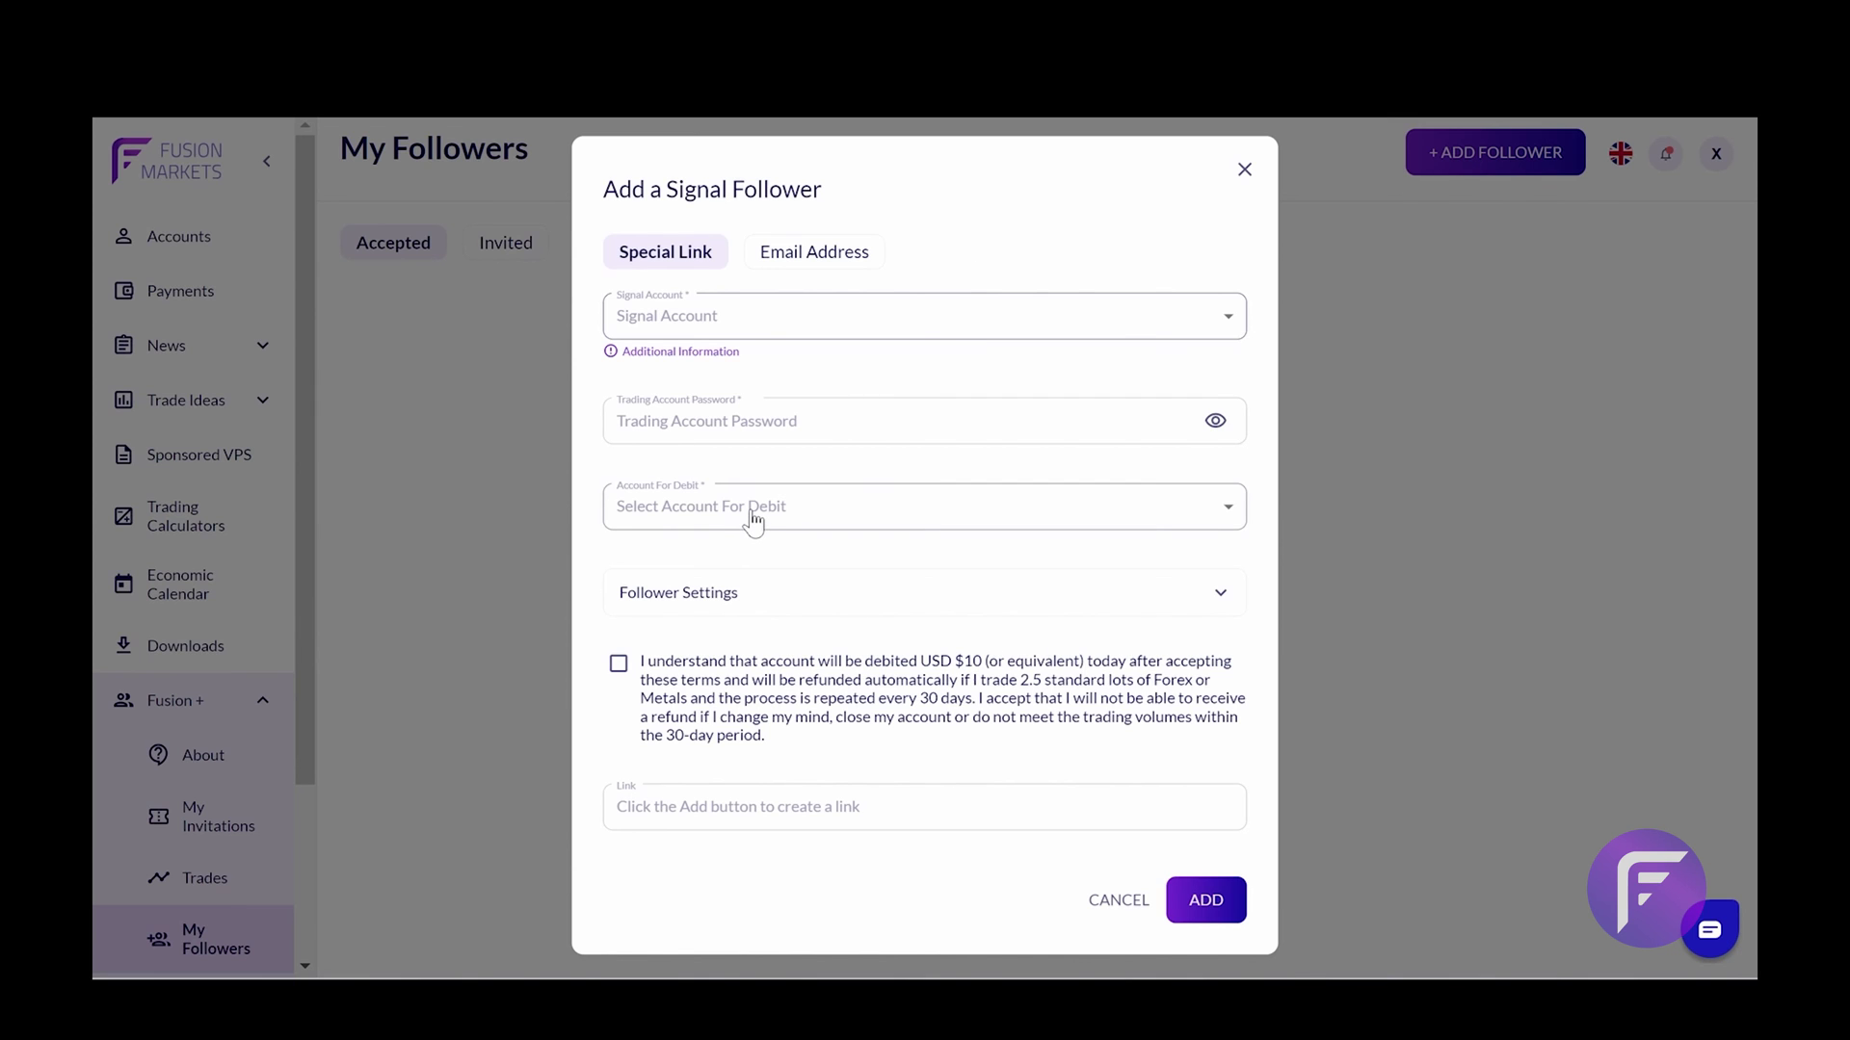
Try the second signal account, accept the USD $10 debit terms, then switch back to the first account
left_click(753, 315)
left_click(743, 549)
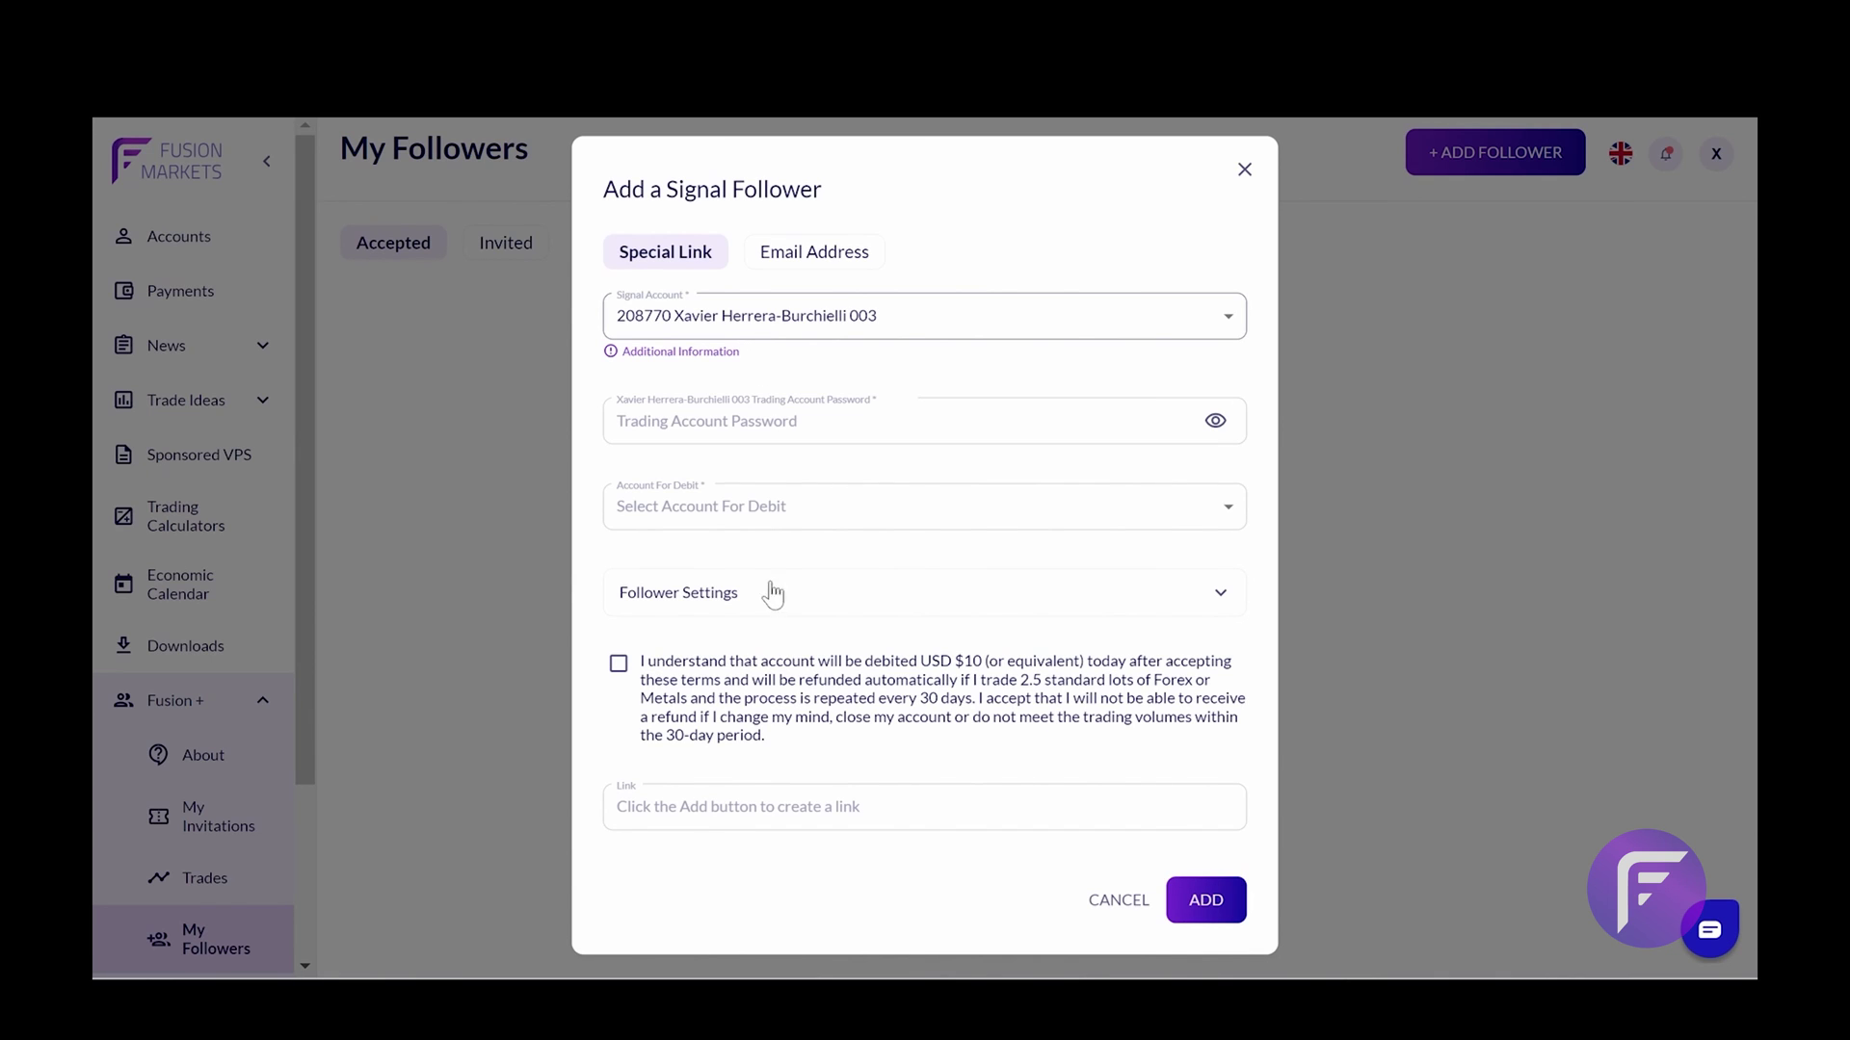
left_click(620, 673)
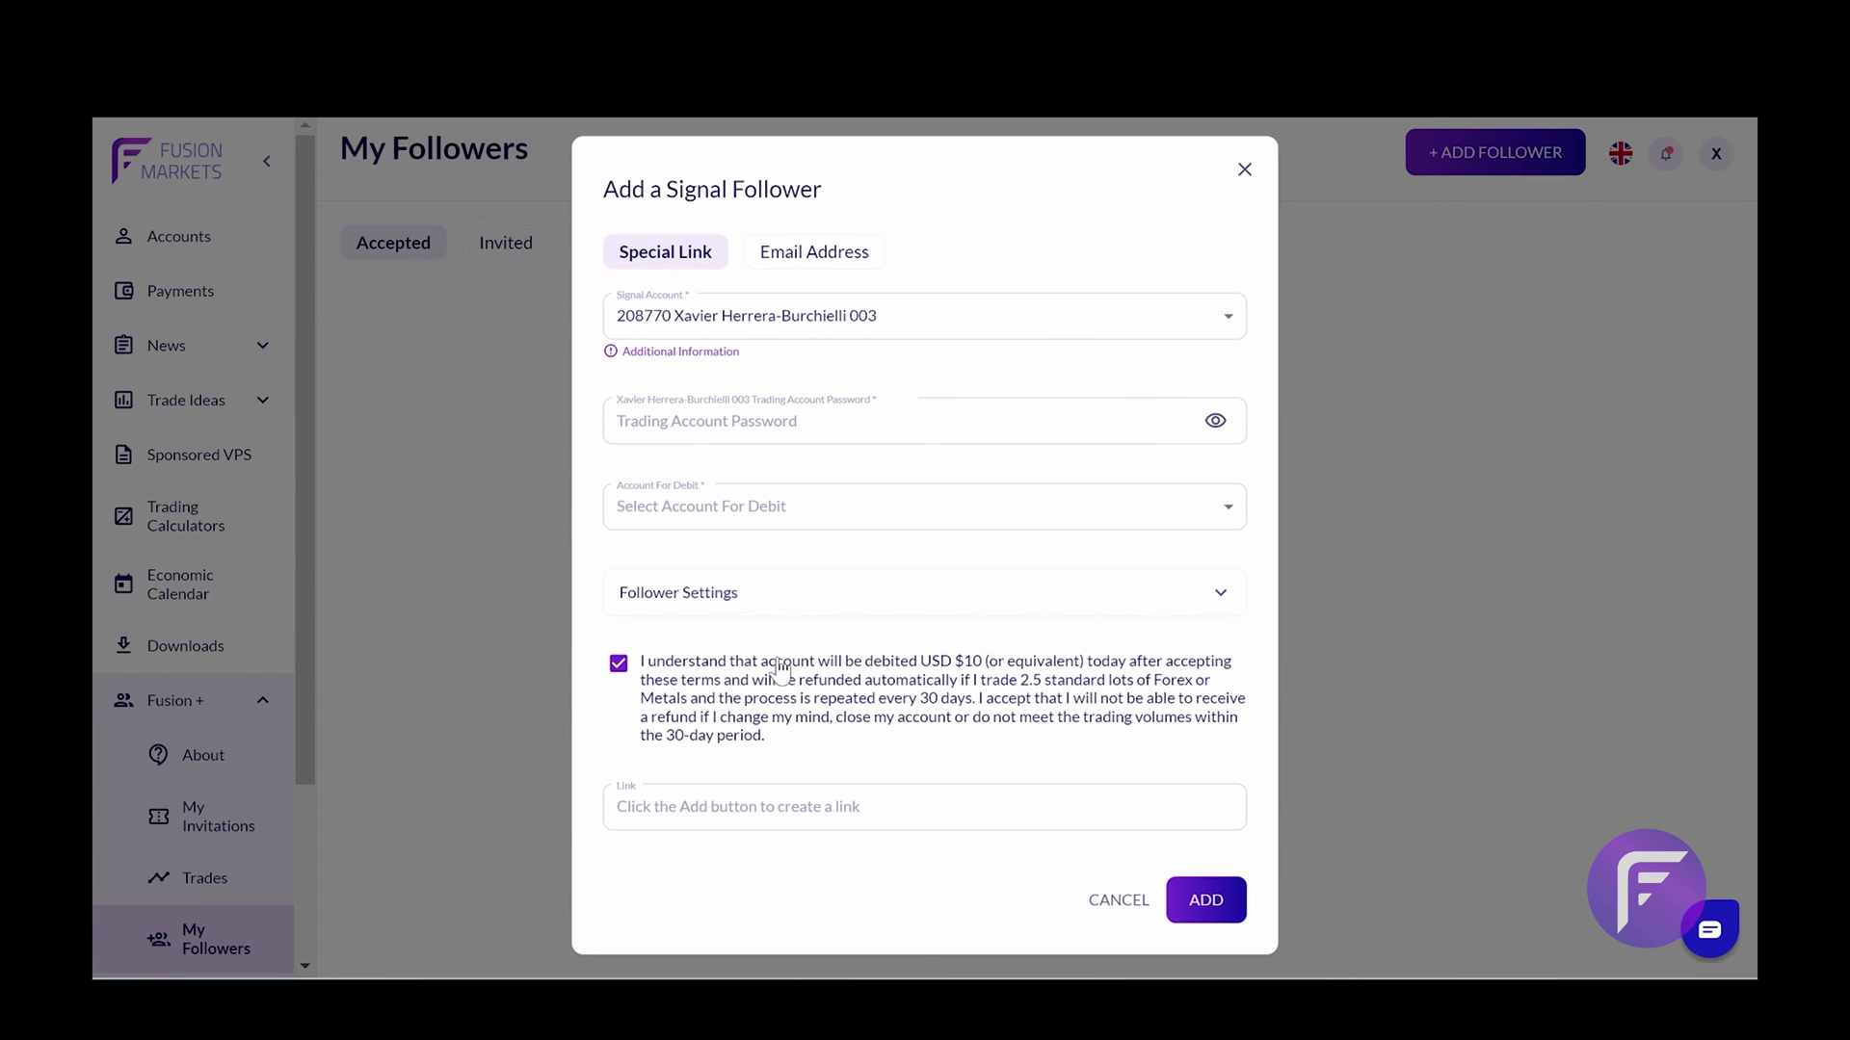
left_click(819, 327)
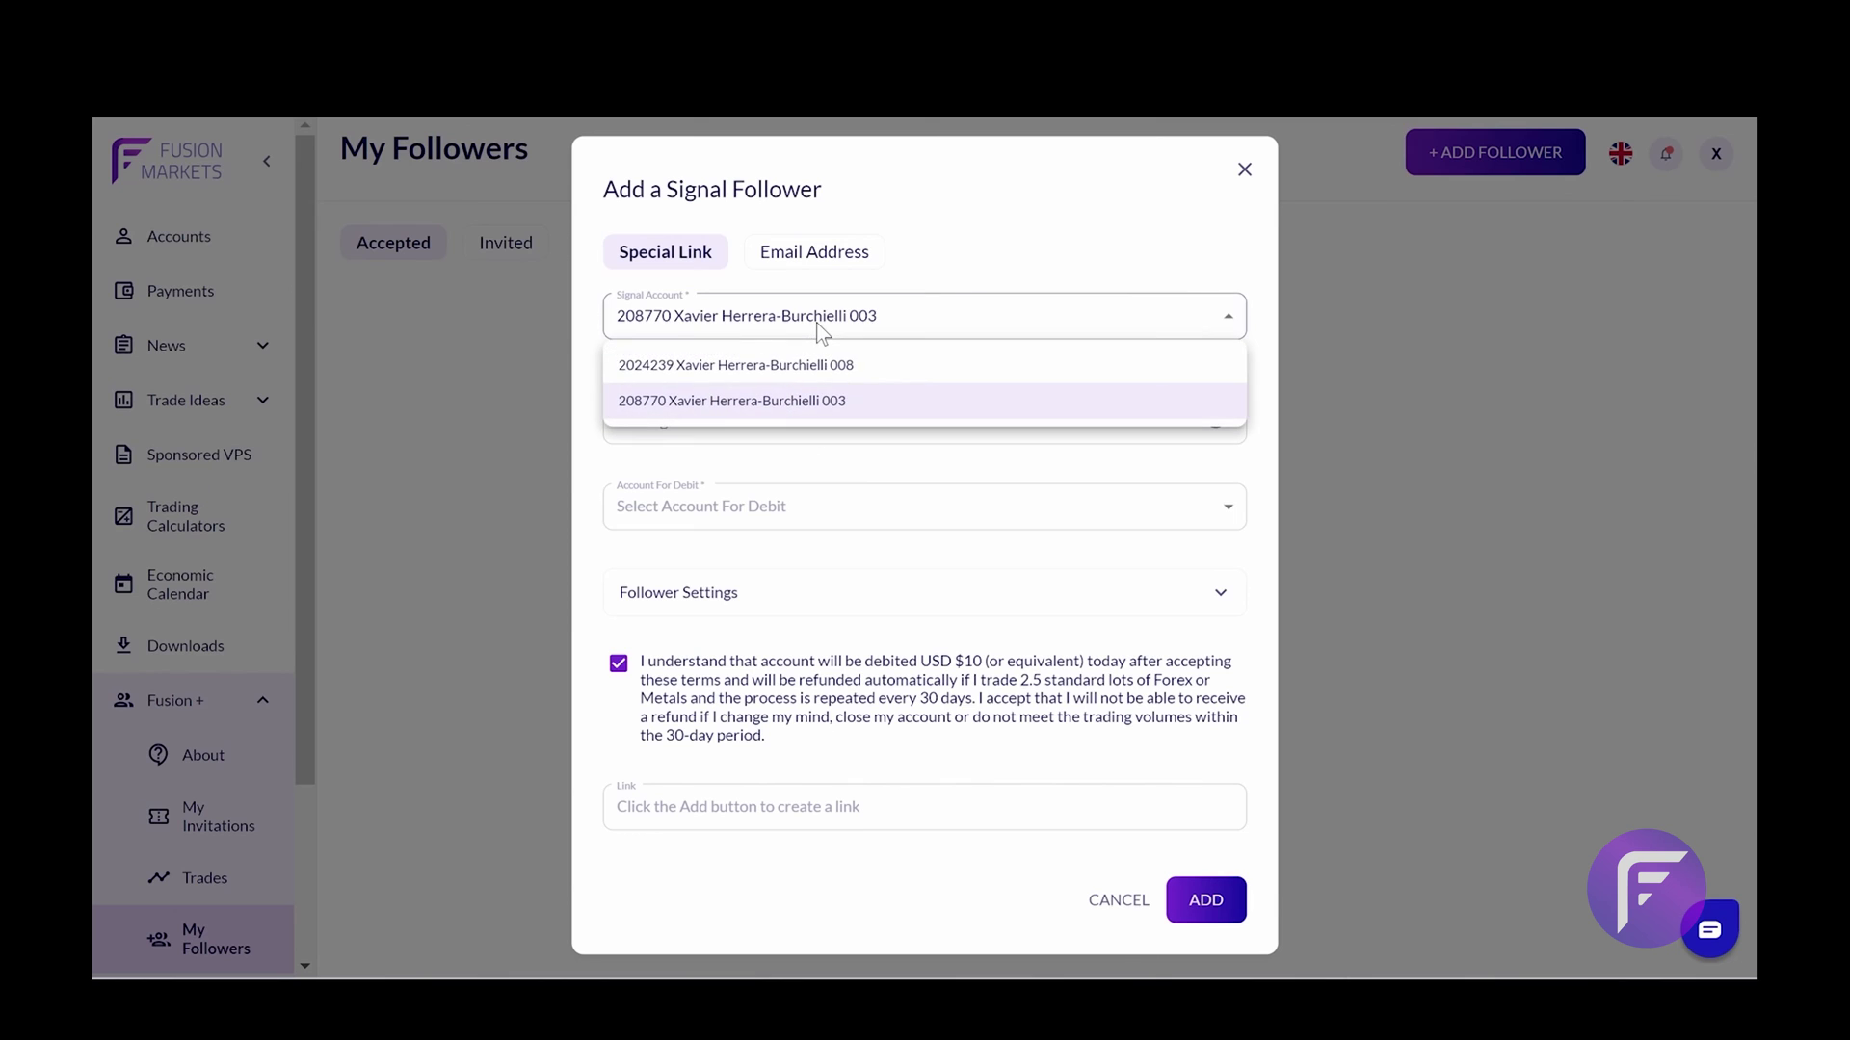
left_click(706, 366)
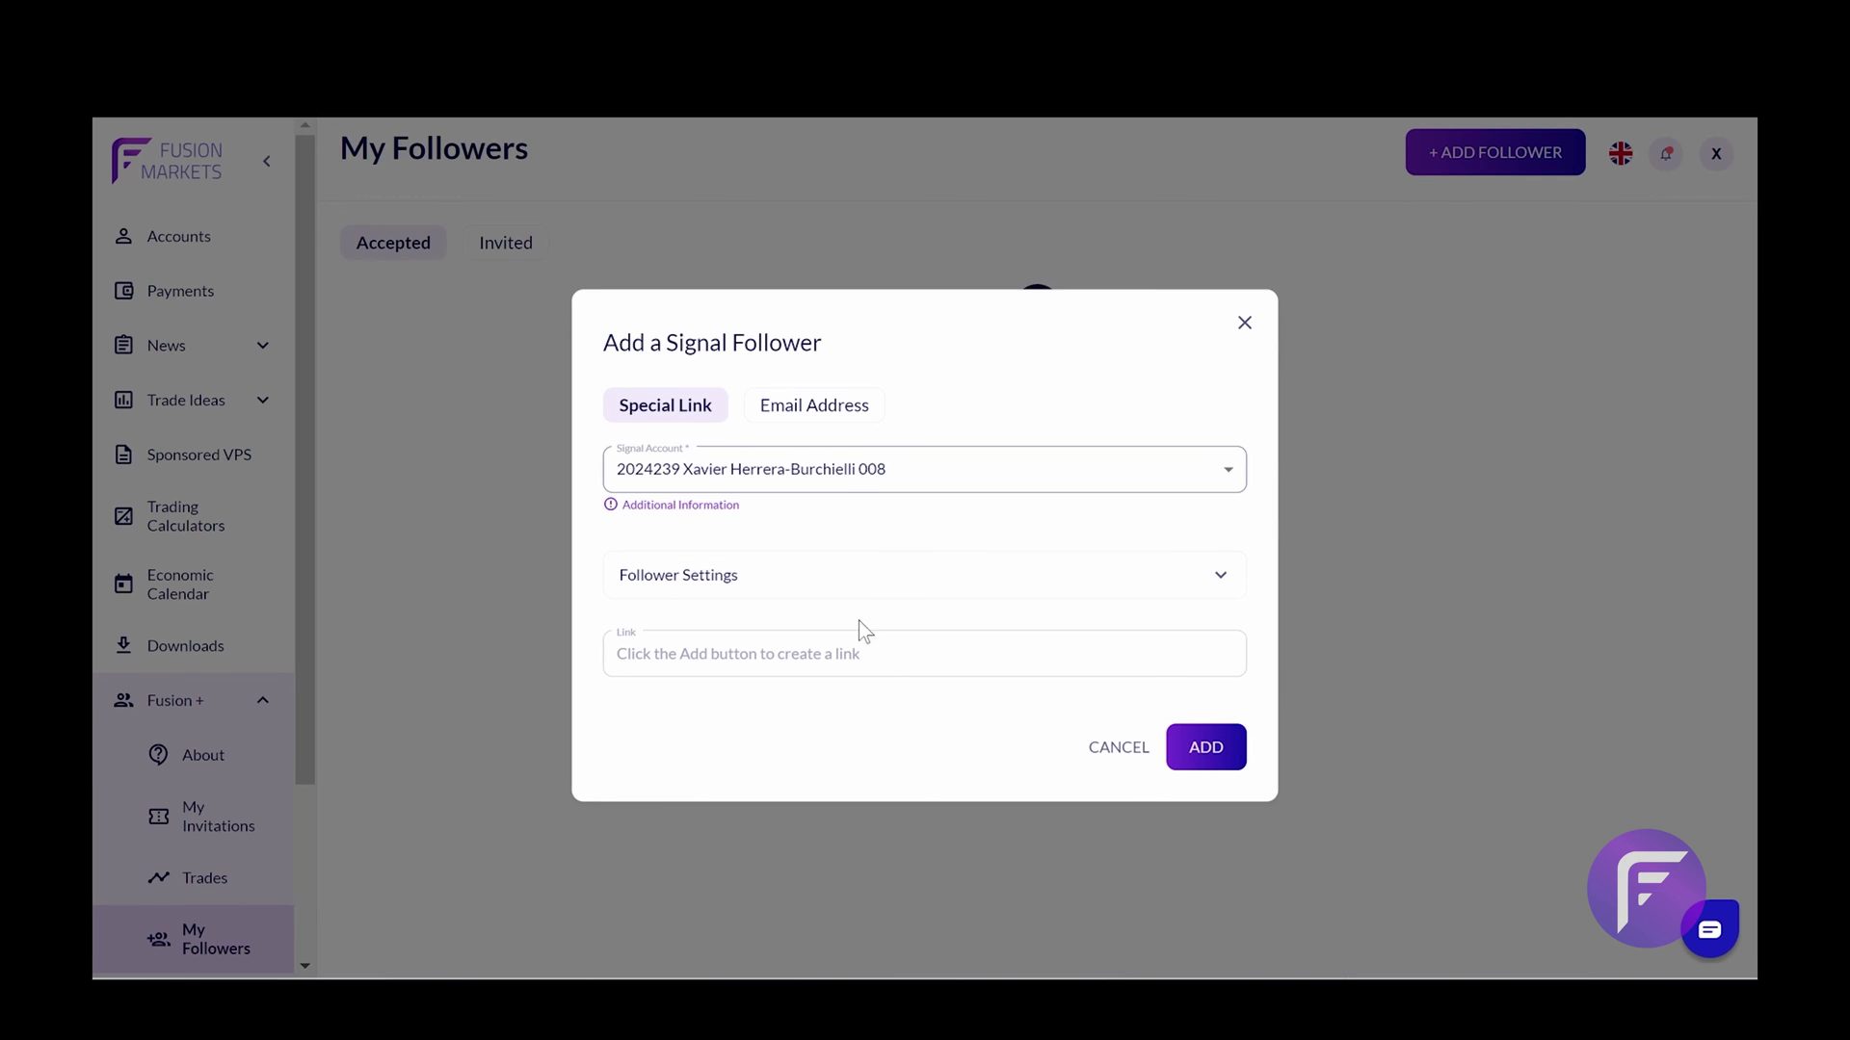
Generate the special follower link with ADD and select the whole URL in the Link field
left_click(857, 653)
left_click(1215, 742)
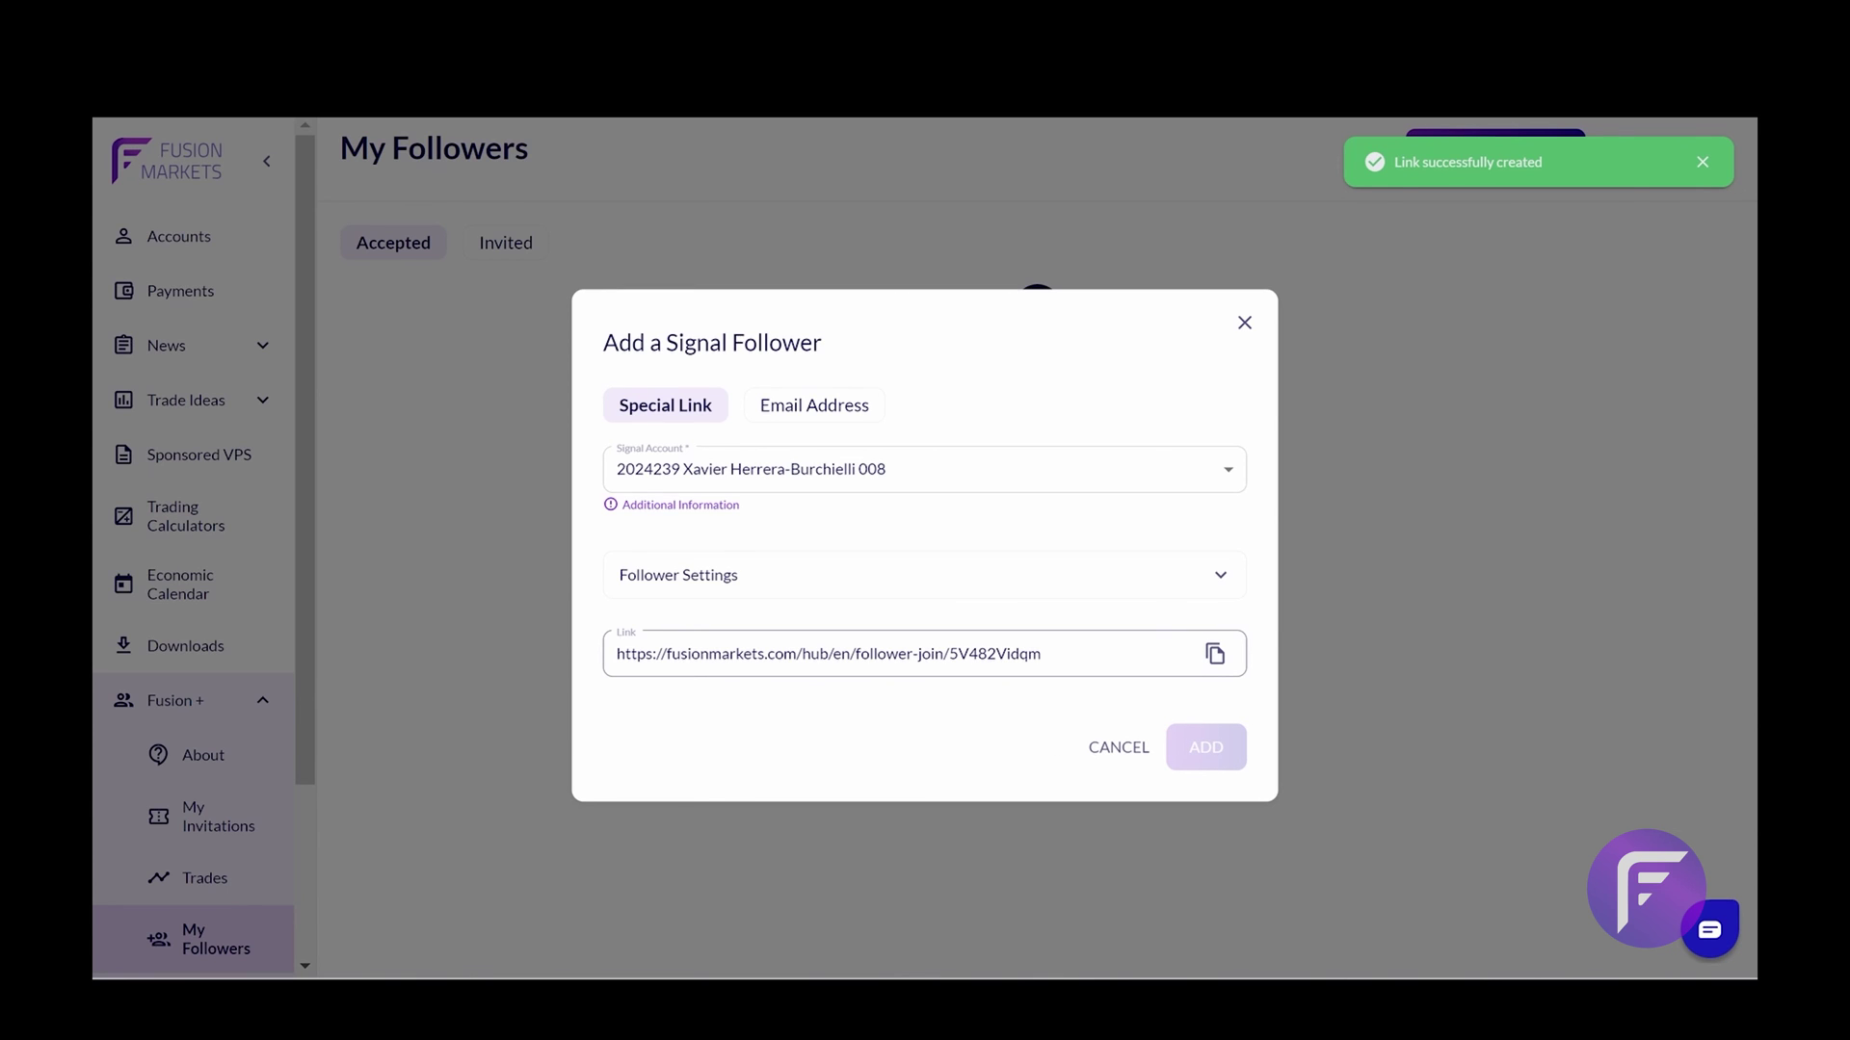
triple_click(829, 654)
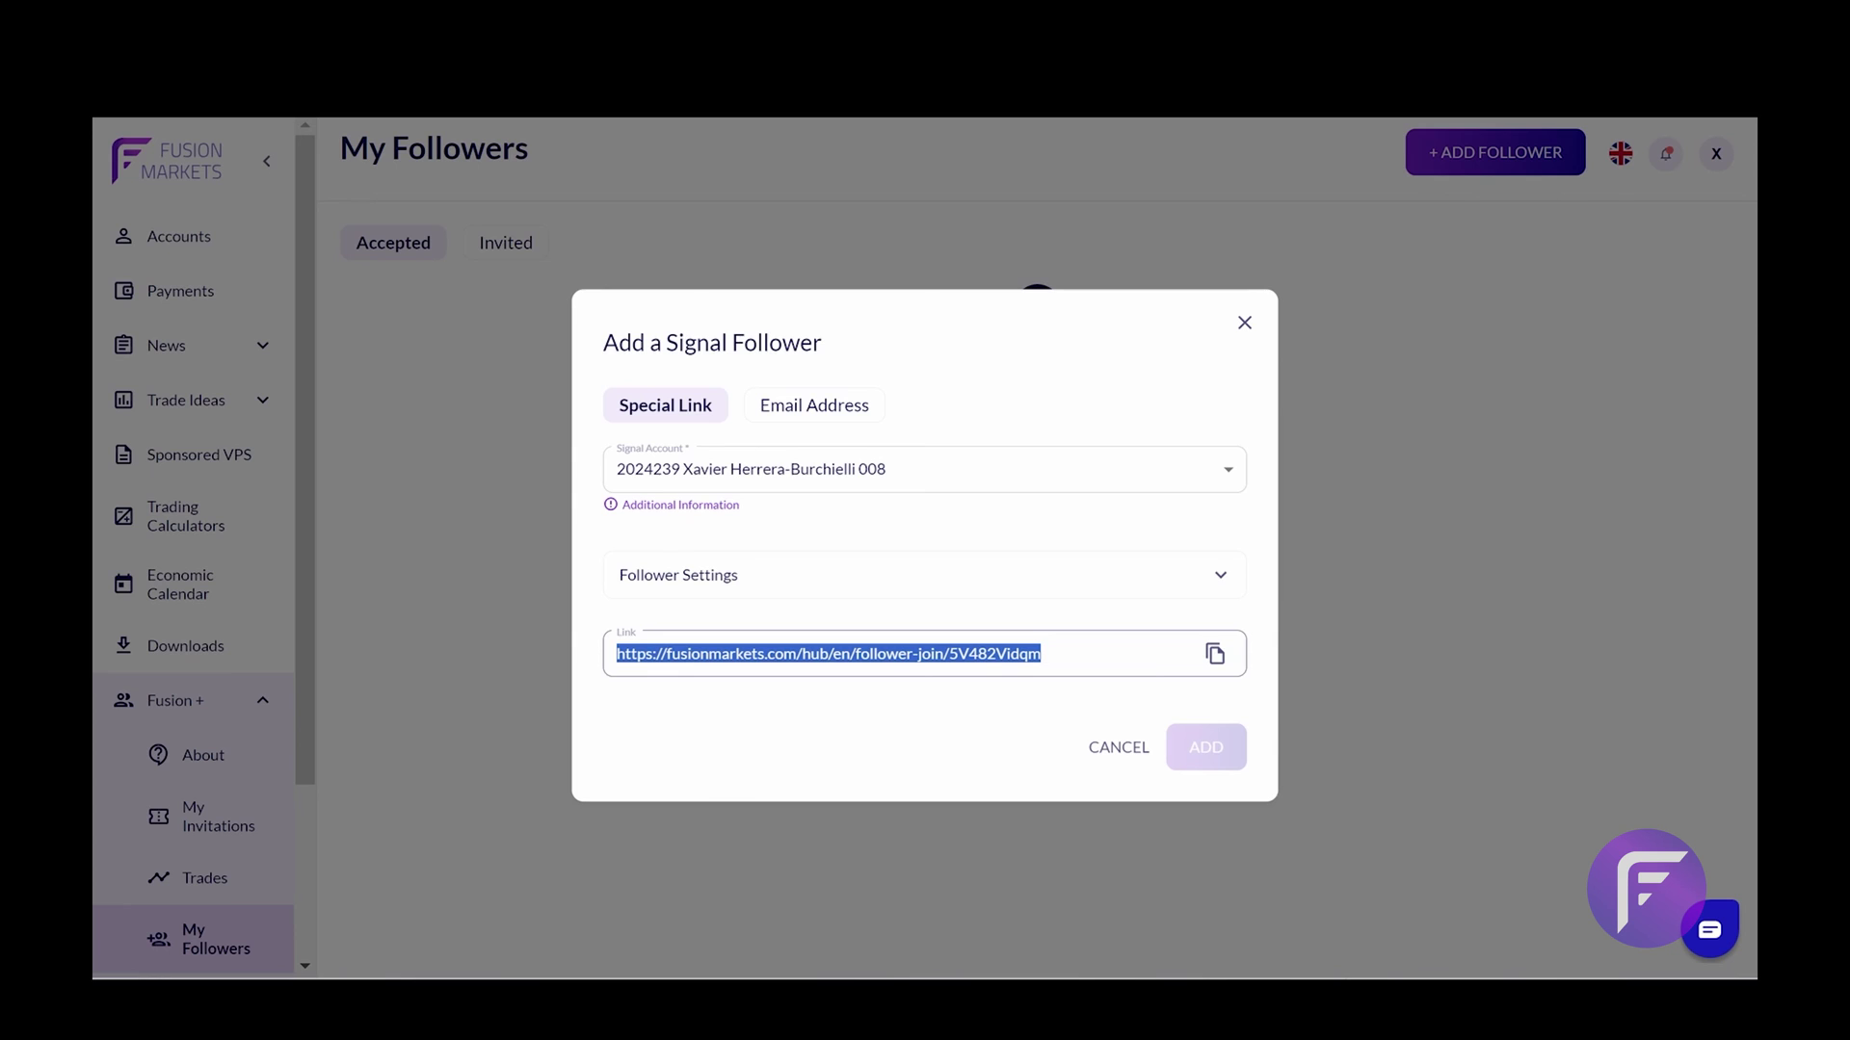
Switch to the Email Address invite and enter the friend's email address
left_click(845, 416)
left_click(840, 528)
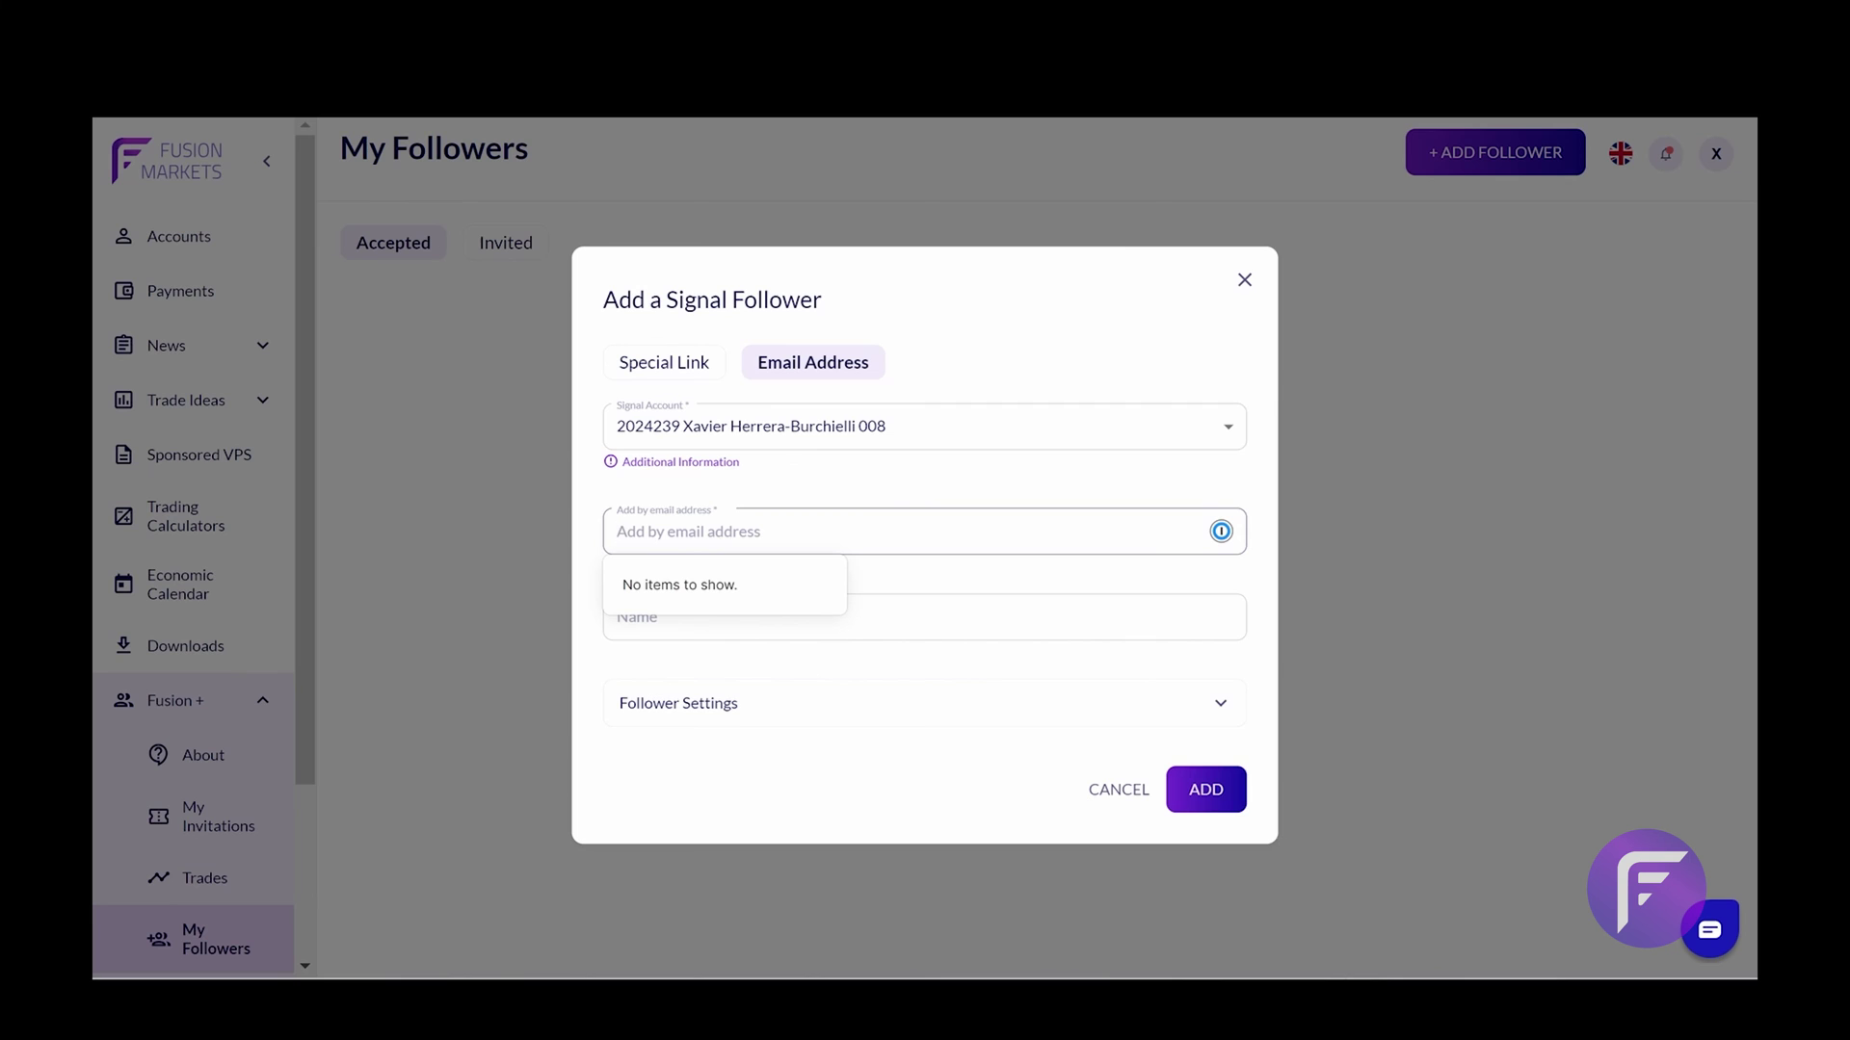
Enter 'My Friend' as the name, then close the invite dialog
key("Tab")
type("M")
key("Caps_Lock")
type("y")
key("Caps_Lock")
key("Caps_Lock")
type("Friend")
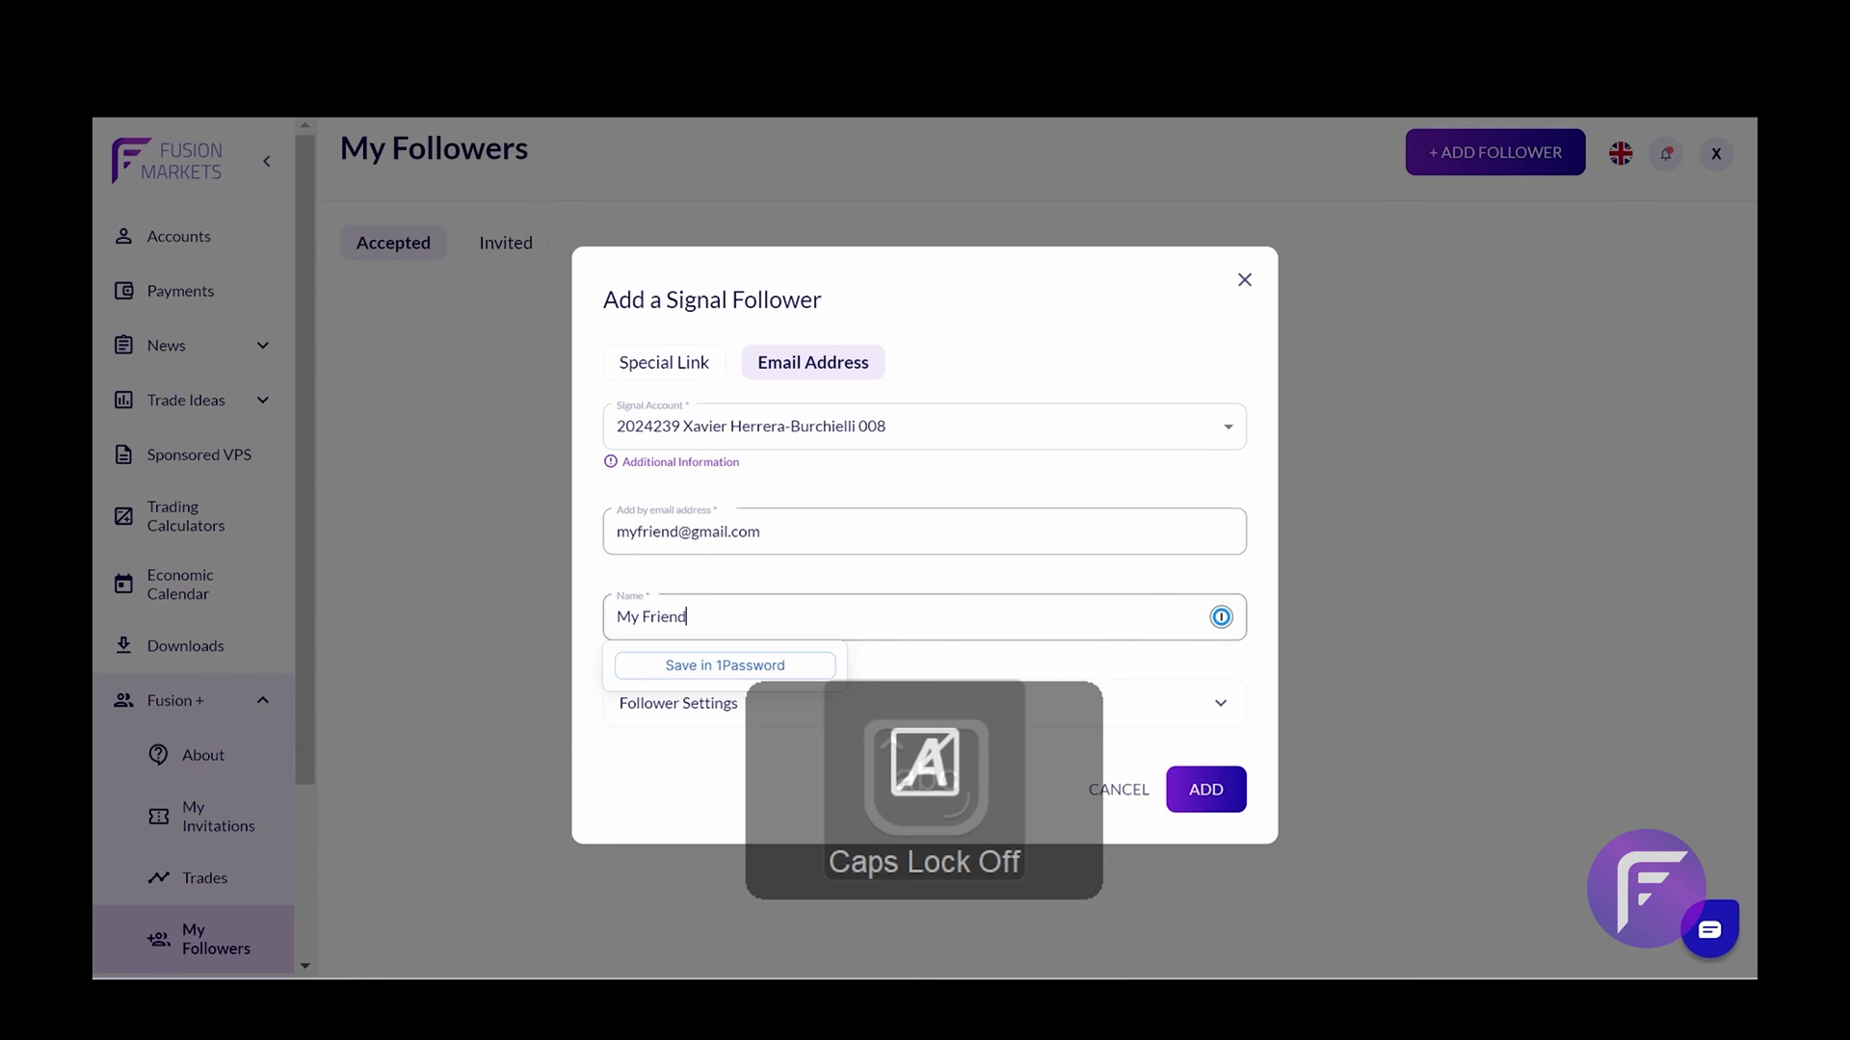
left_click(792, 794)
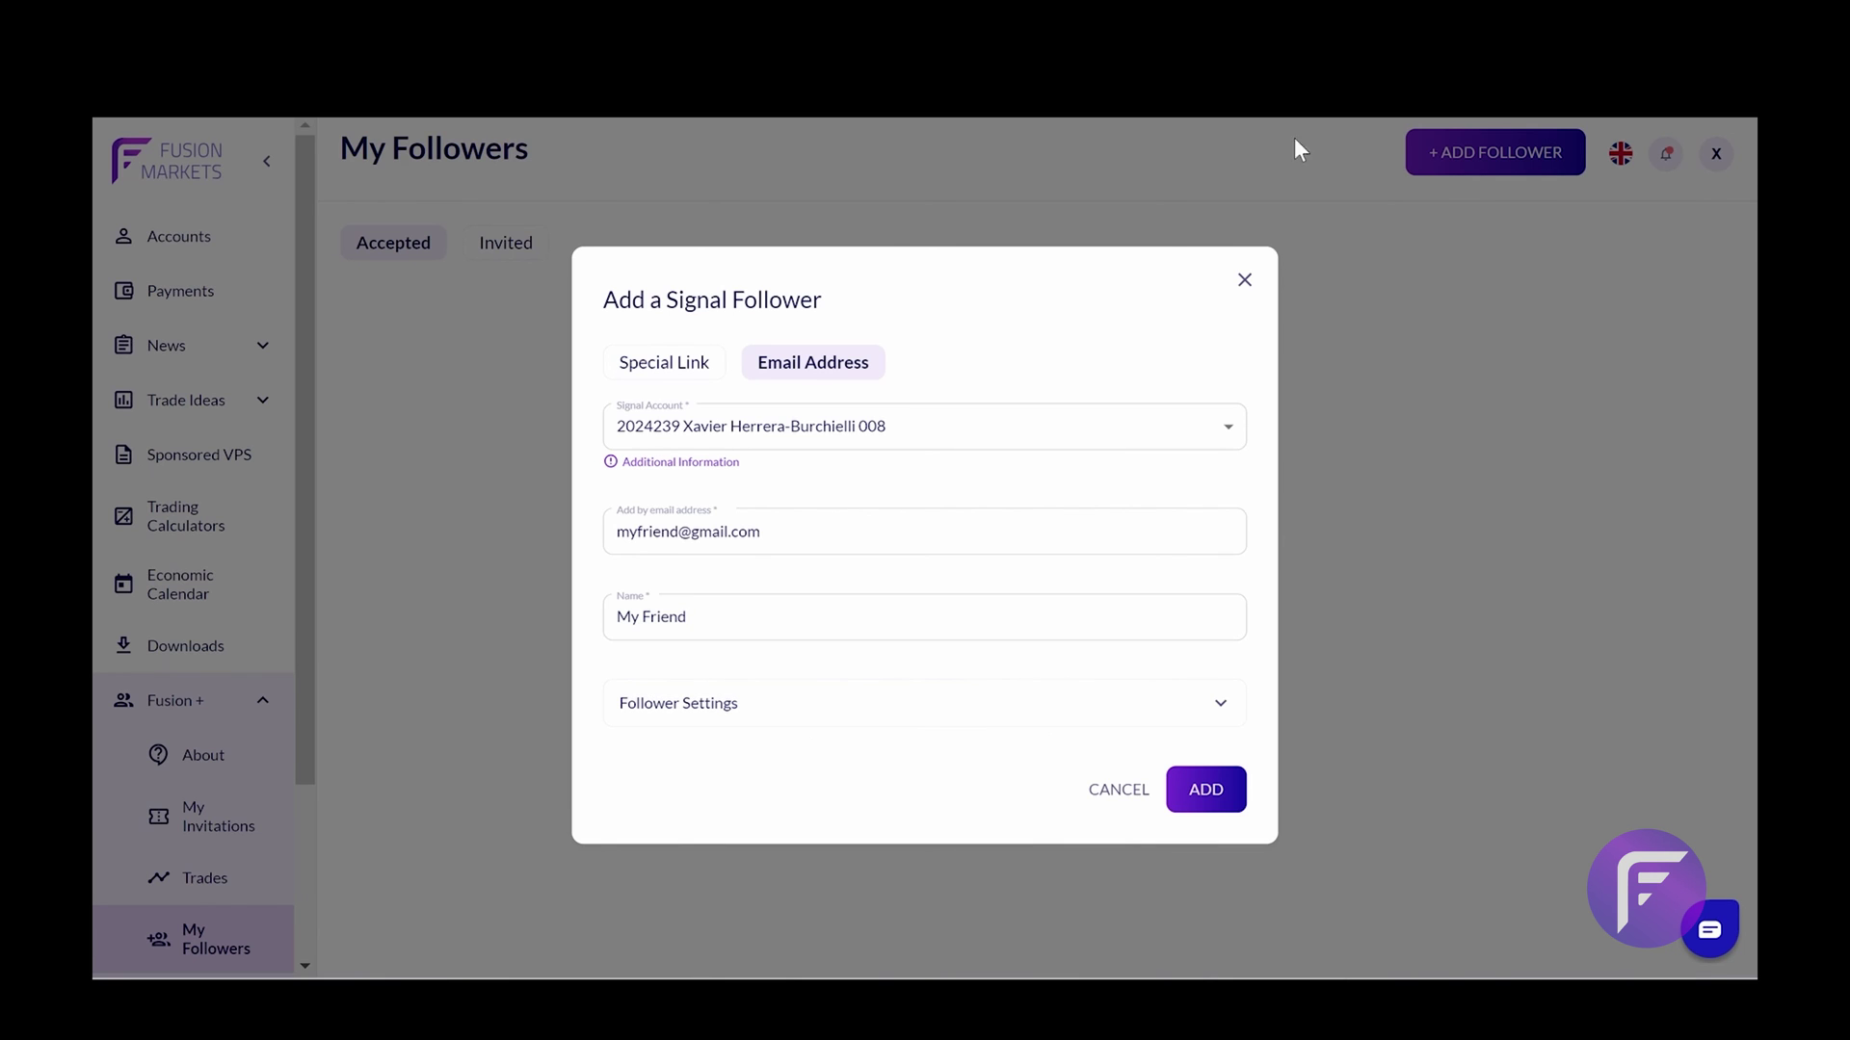
left_click(1244, 280)
Open My Active Copiers to see the copier at 0/2.5 lots with 30 days remaining
scroll(239, 867, "down", 3)
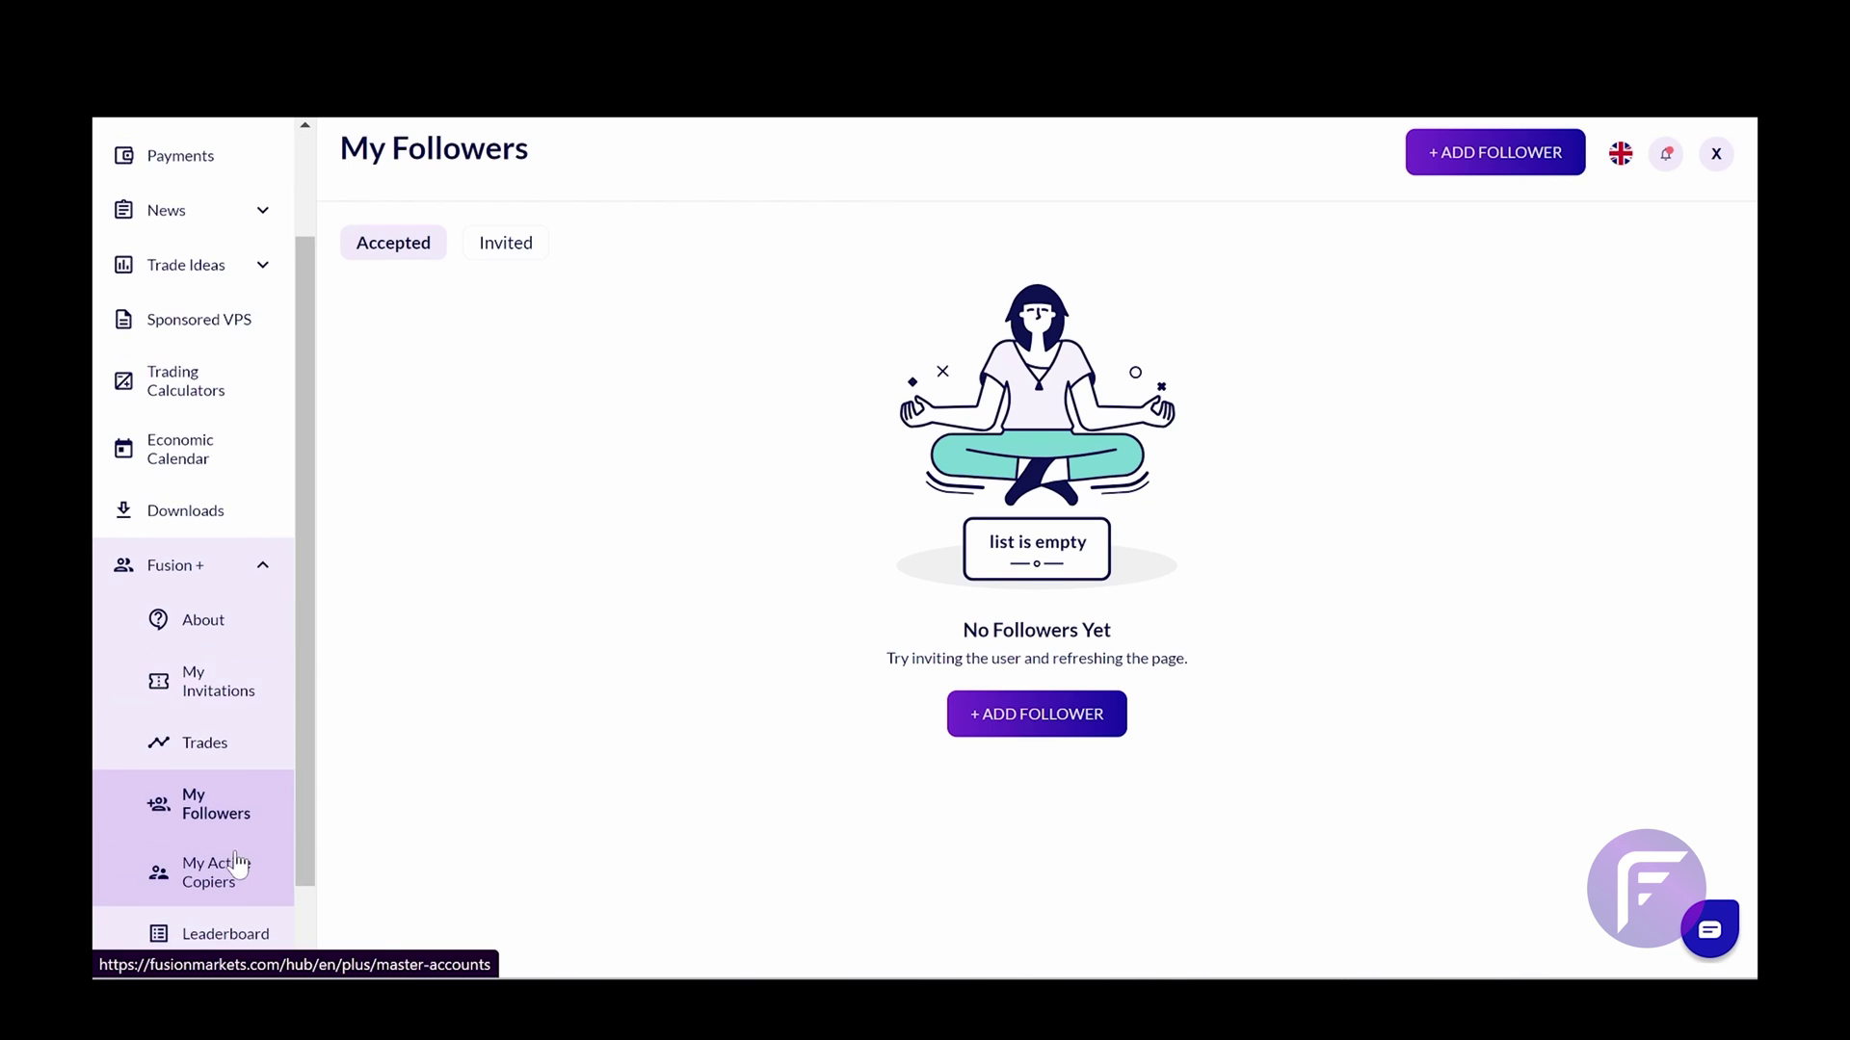
left_click(239, 864)
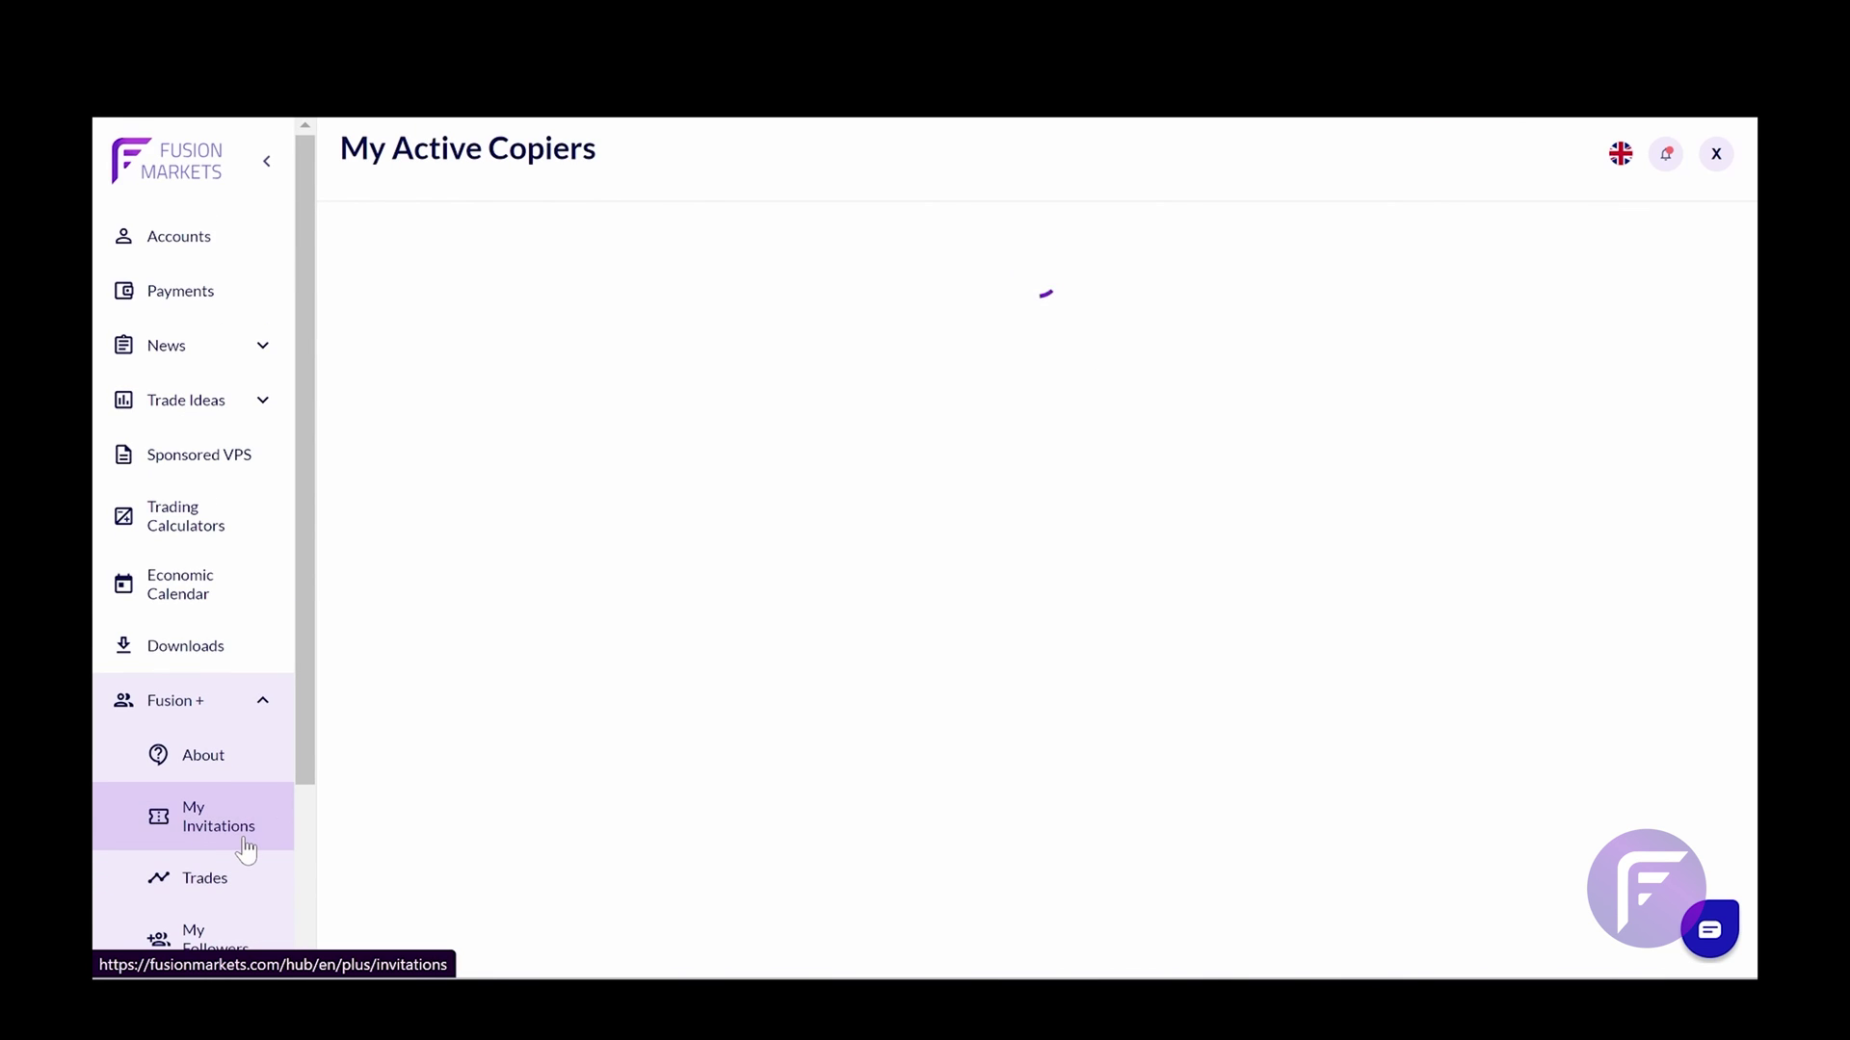
scroll(242, 850, "down", 2)
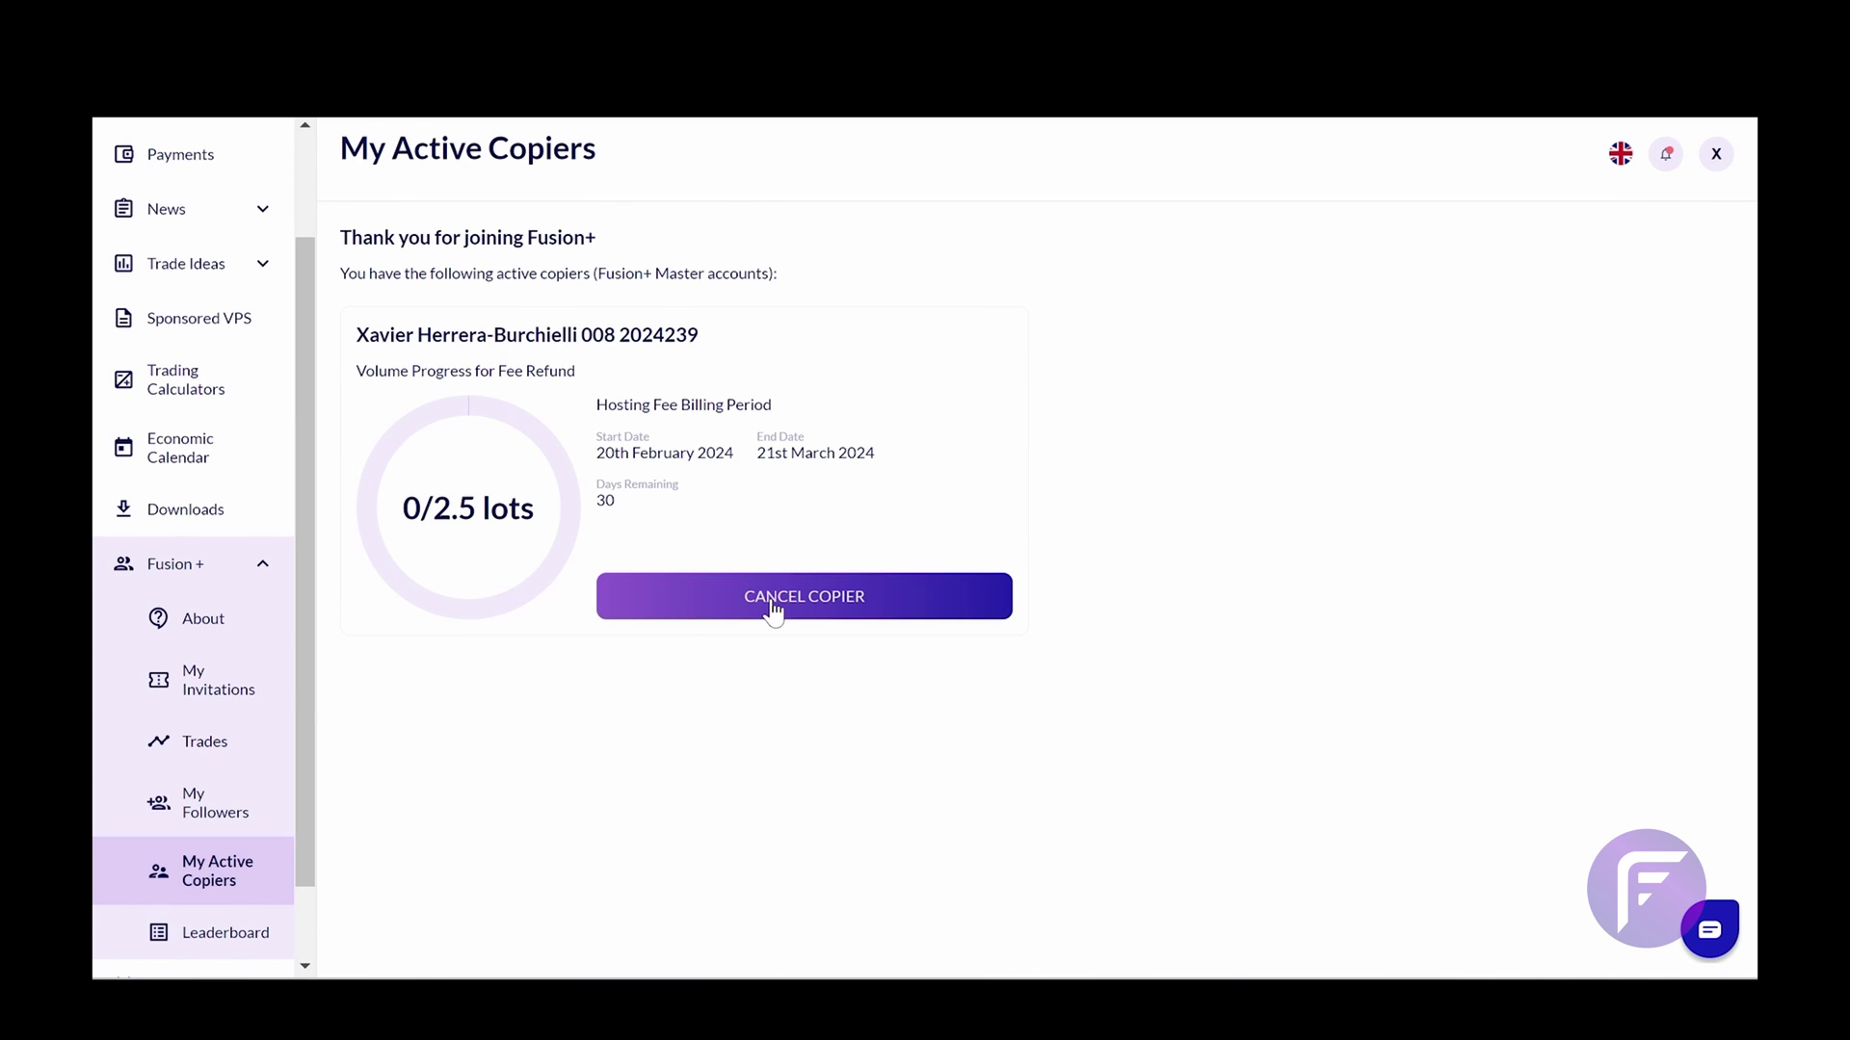
Open the Leaderboard page to view the Fusion+ Master Trader and Waitlist options
left_click(216, 932)
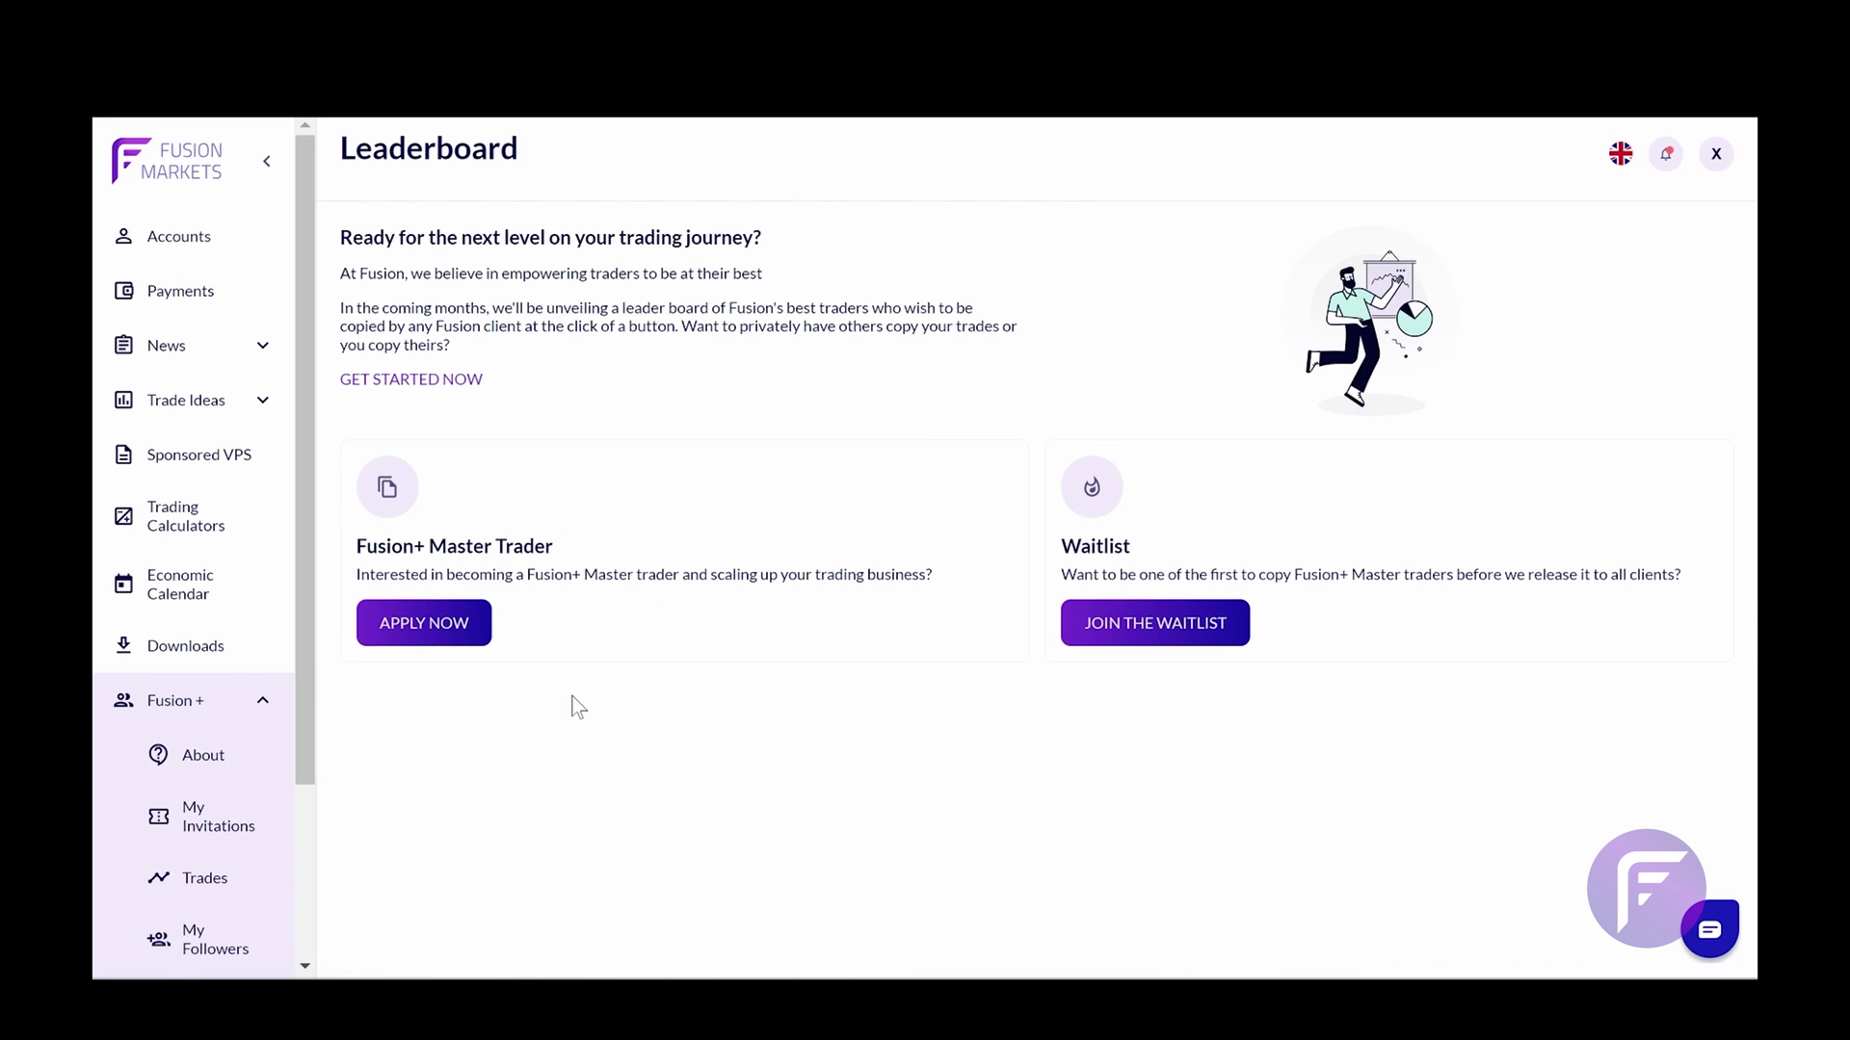
scroll(251, 818, "down", 2)
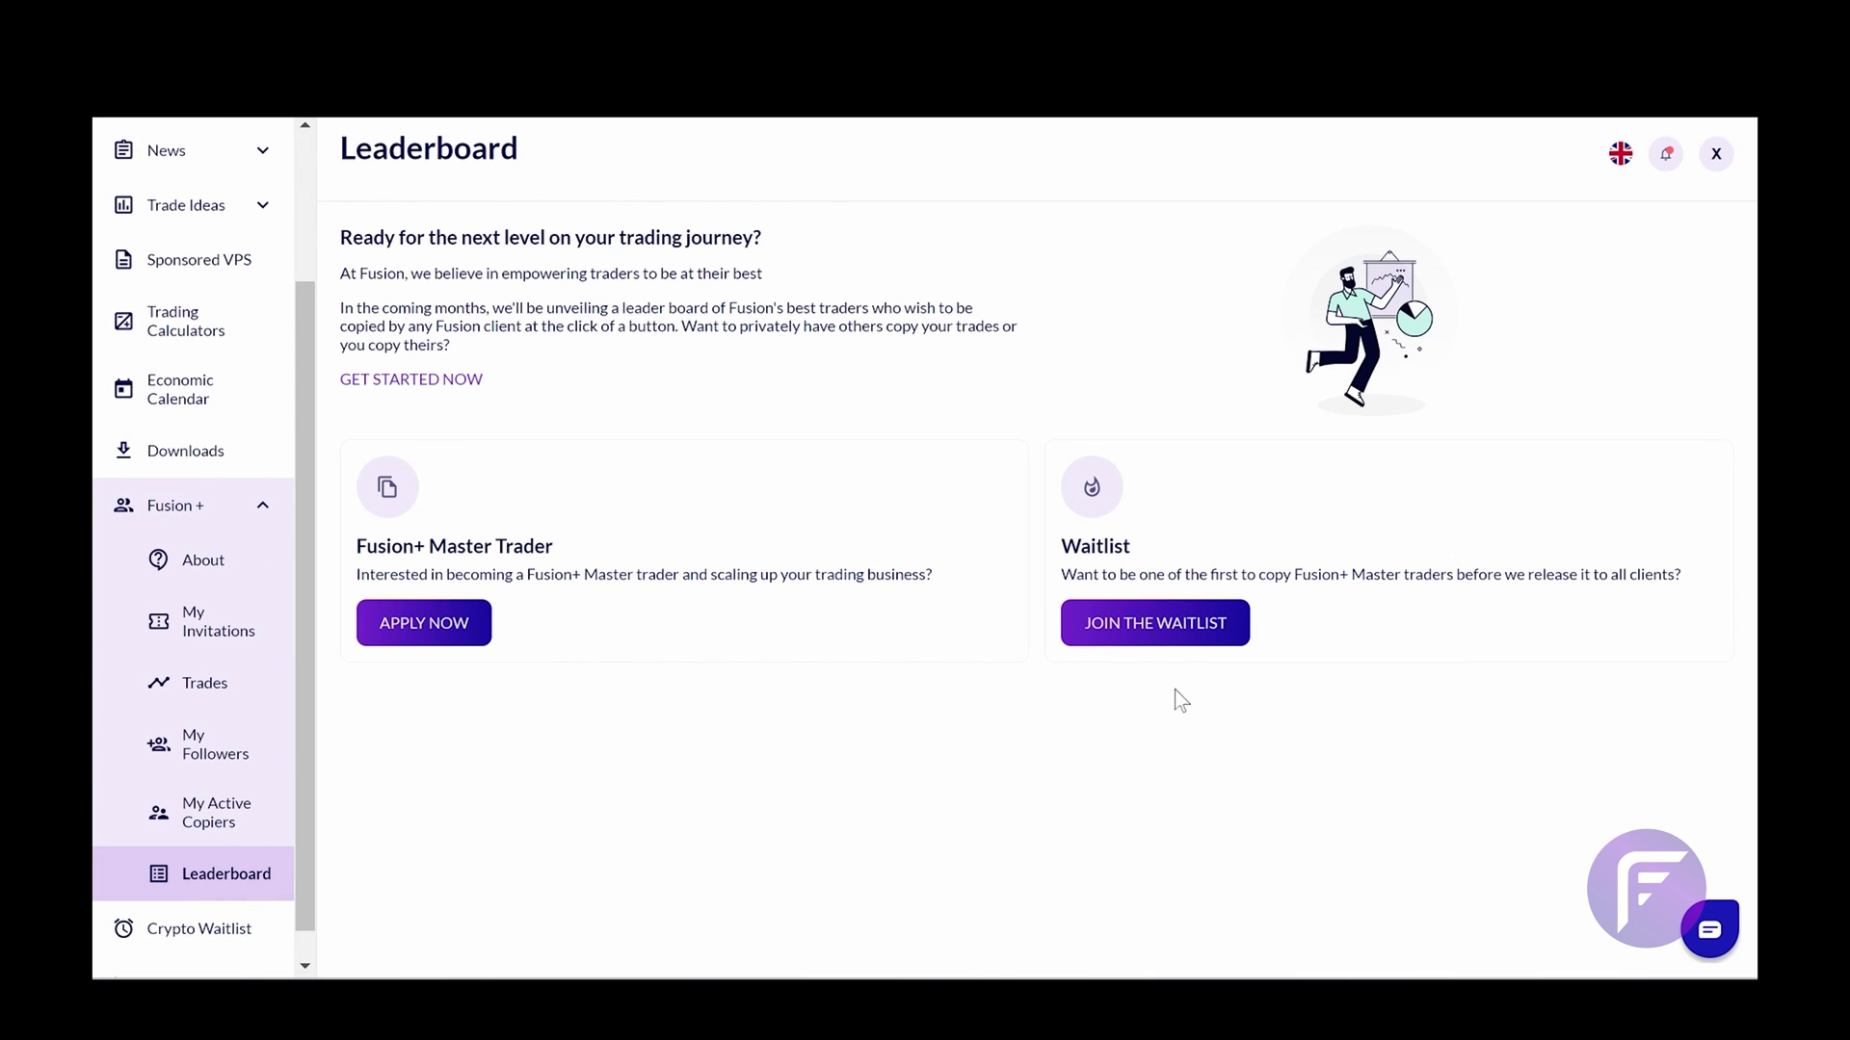